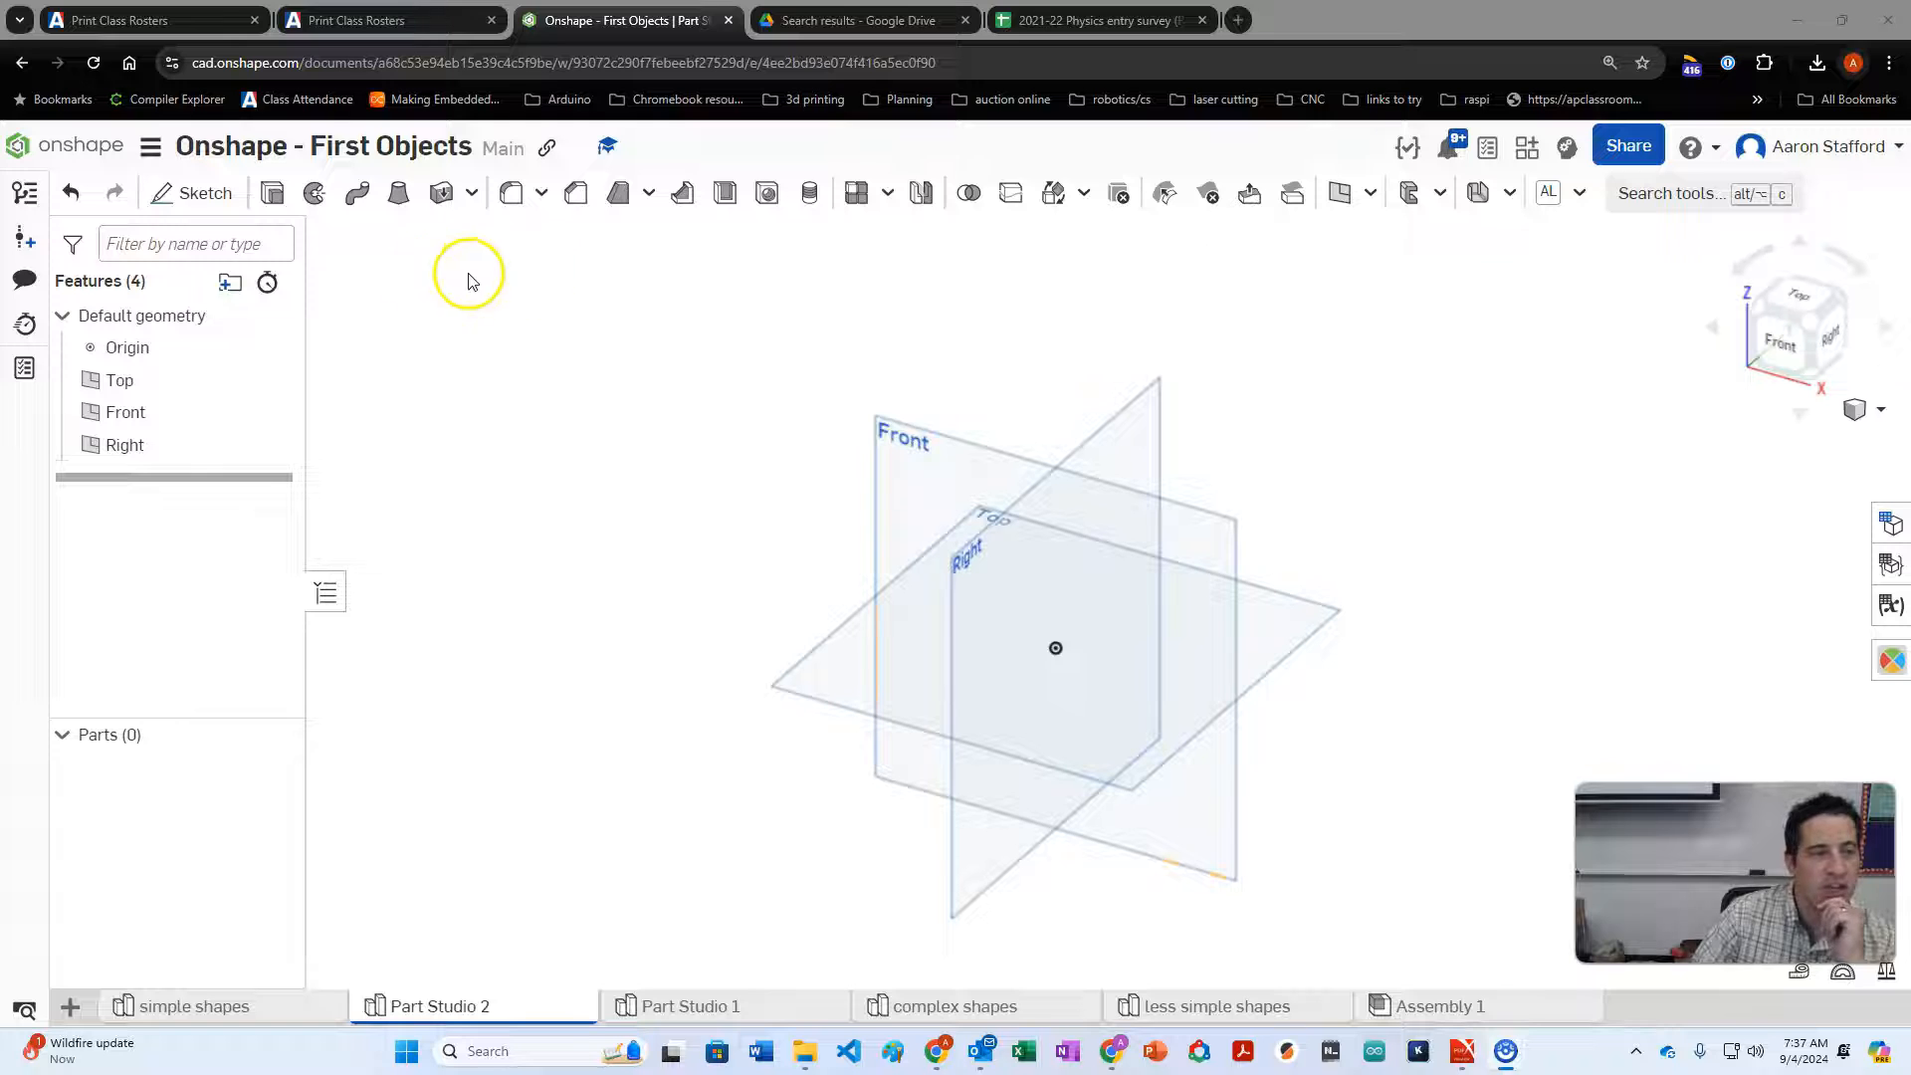
Start a new sketch on the Front plane and view that plane head-on
click(179, 192)
click(905, 458)
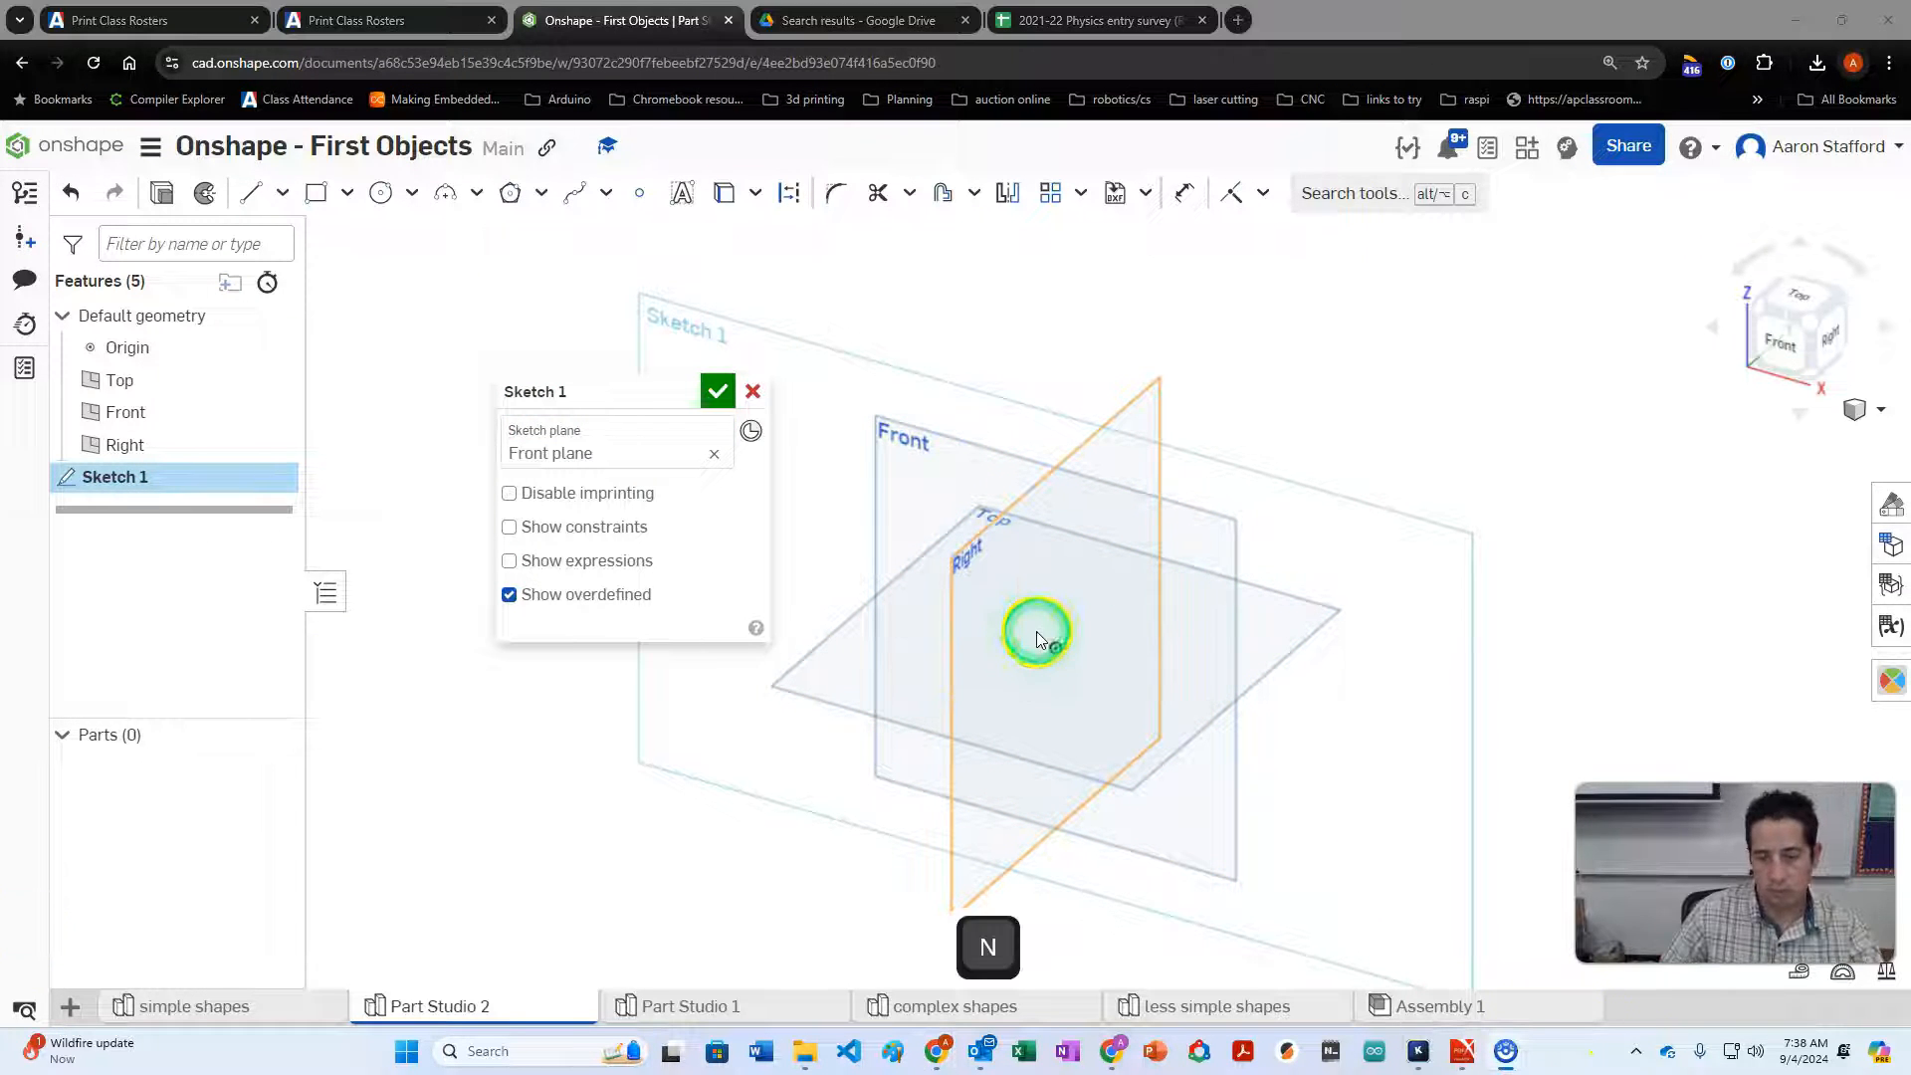
click(1079, 772)
key(n)
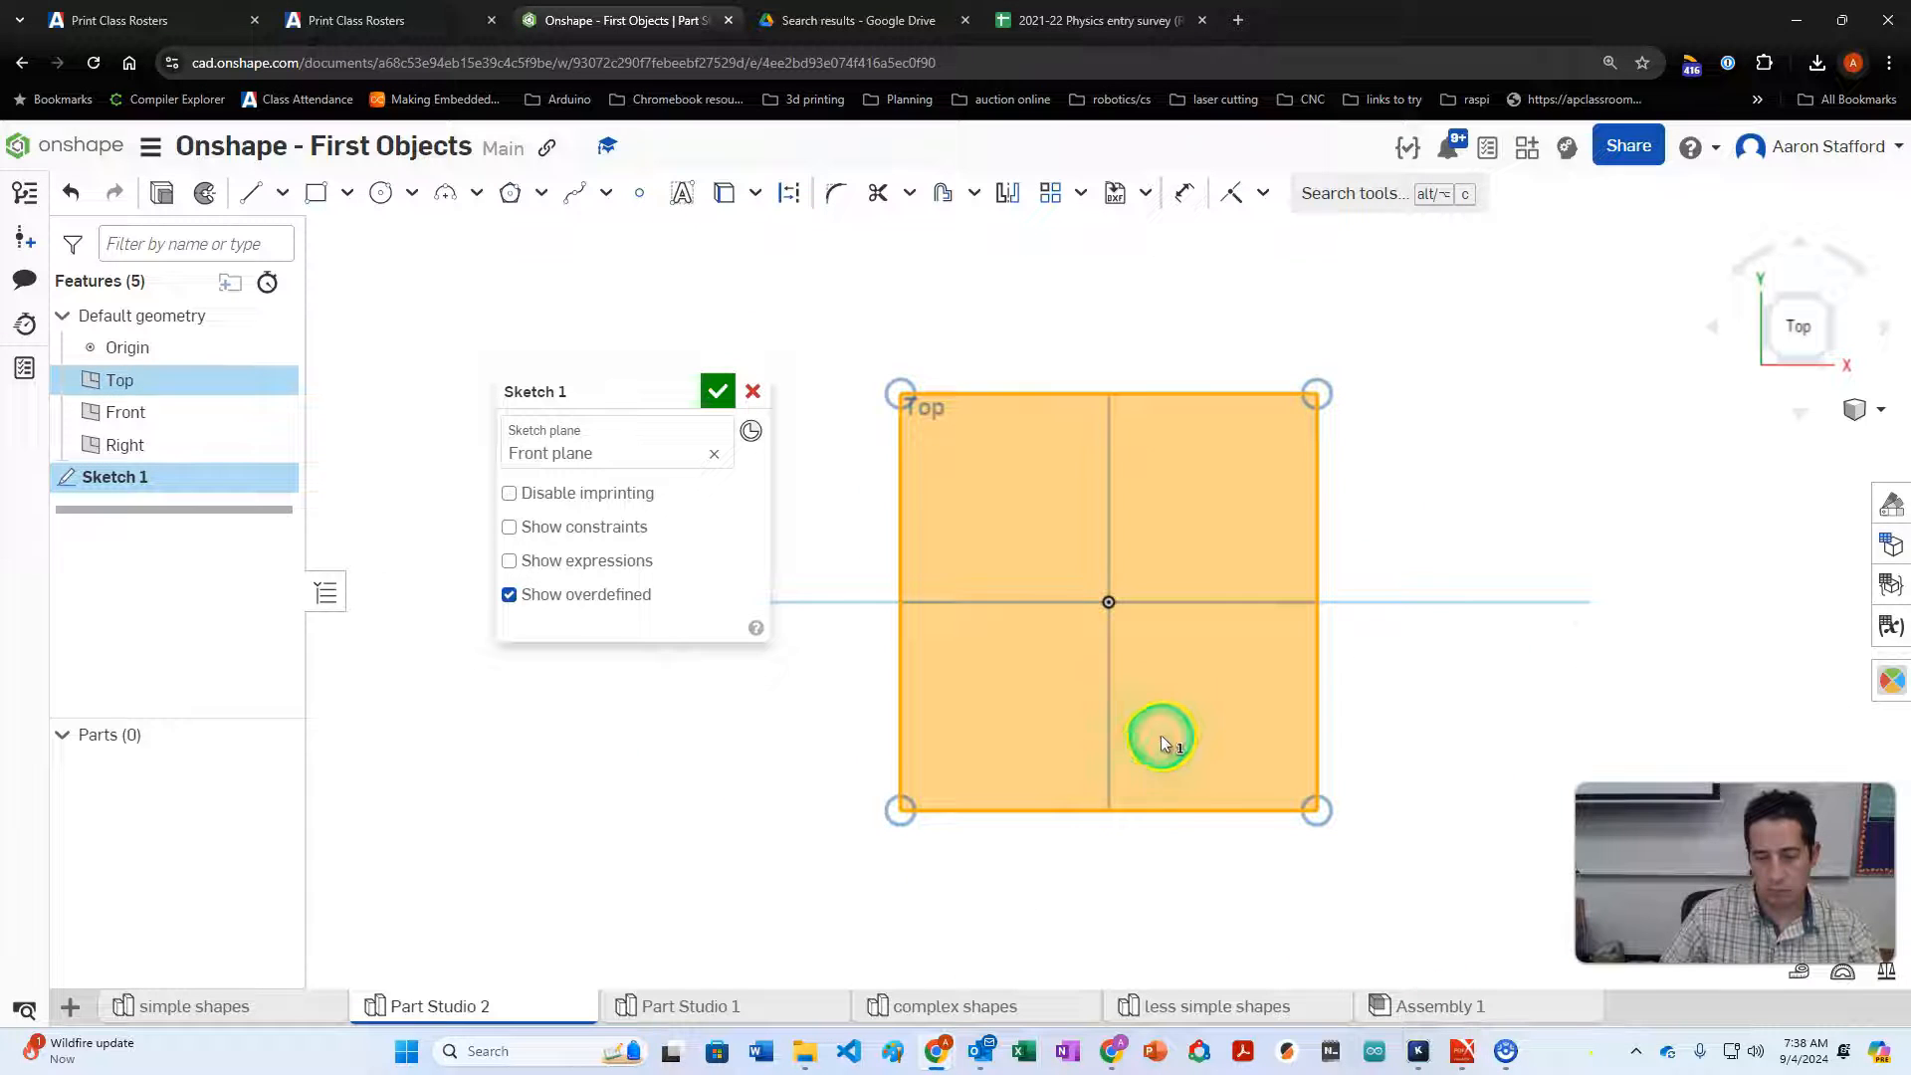
key(space)
key(n)
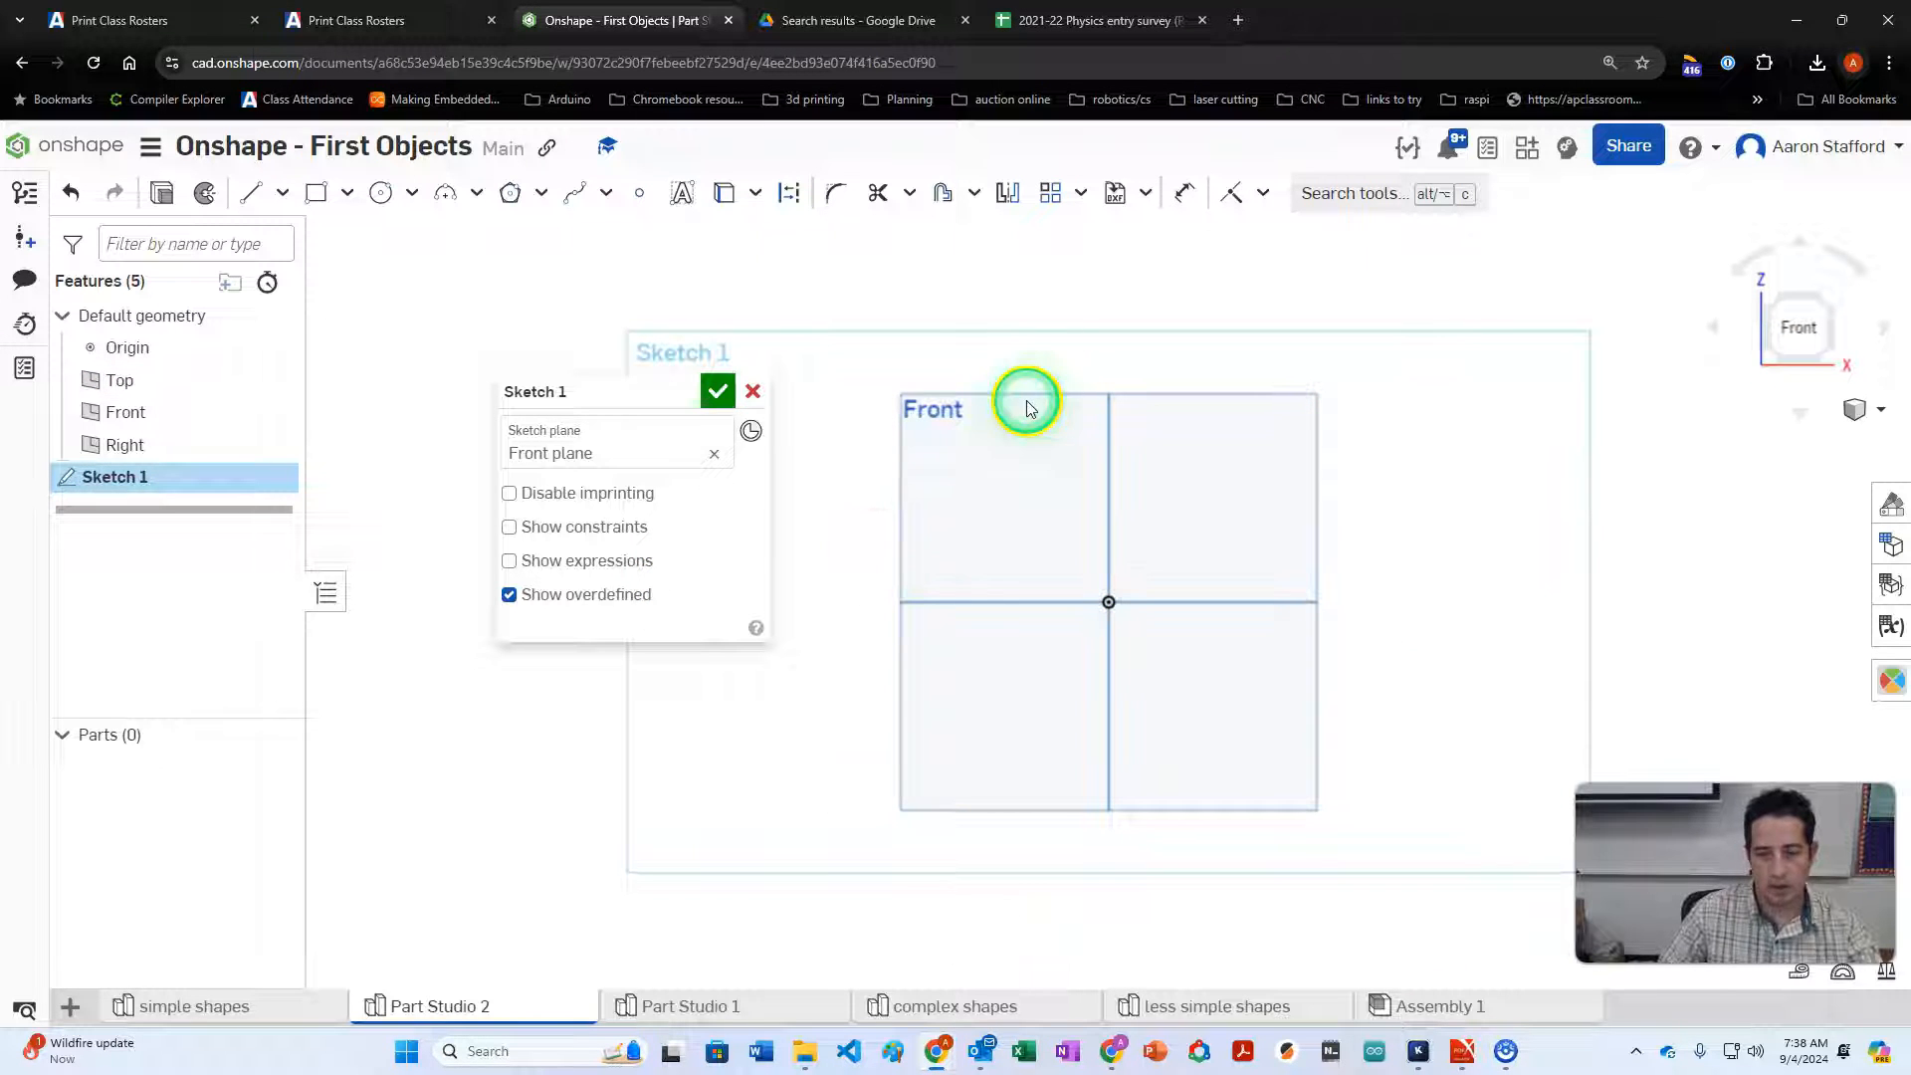
Draw a center point rectangle about 80 by 68 mm above the origin, with its bottom edge centred on the origin
click(347, 192)
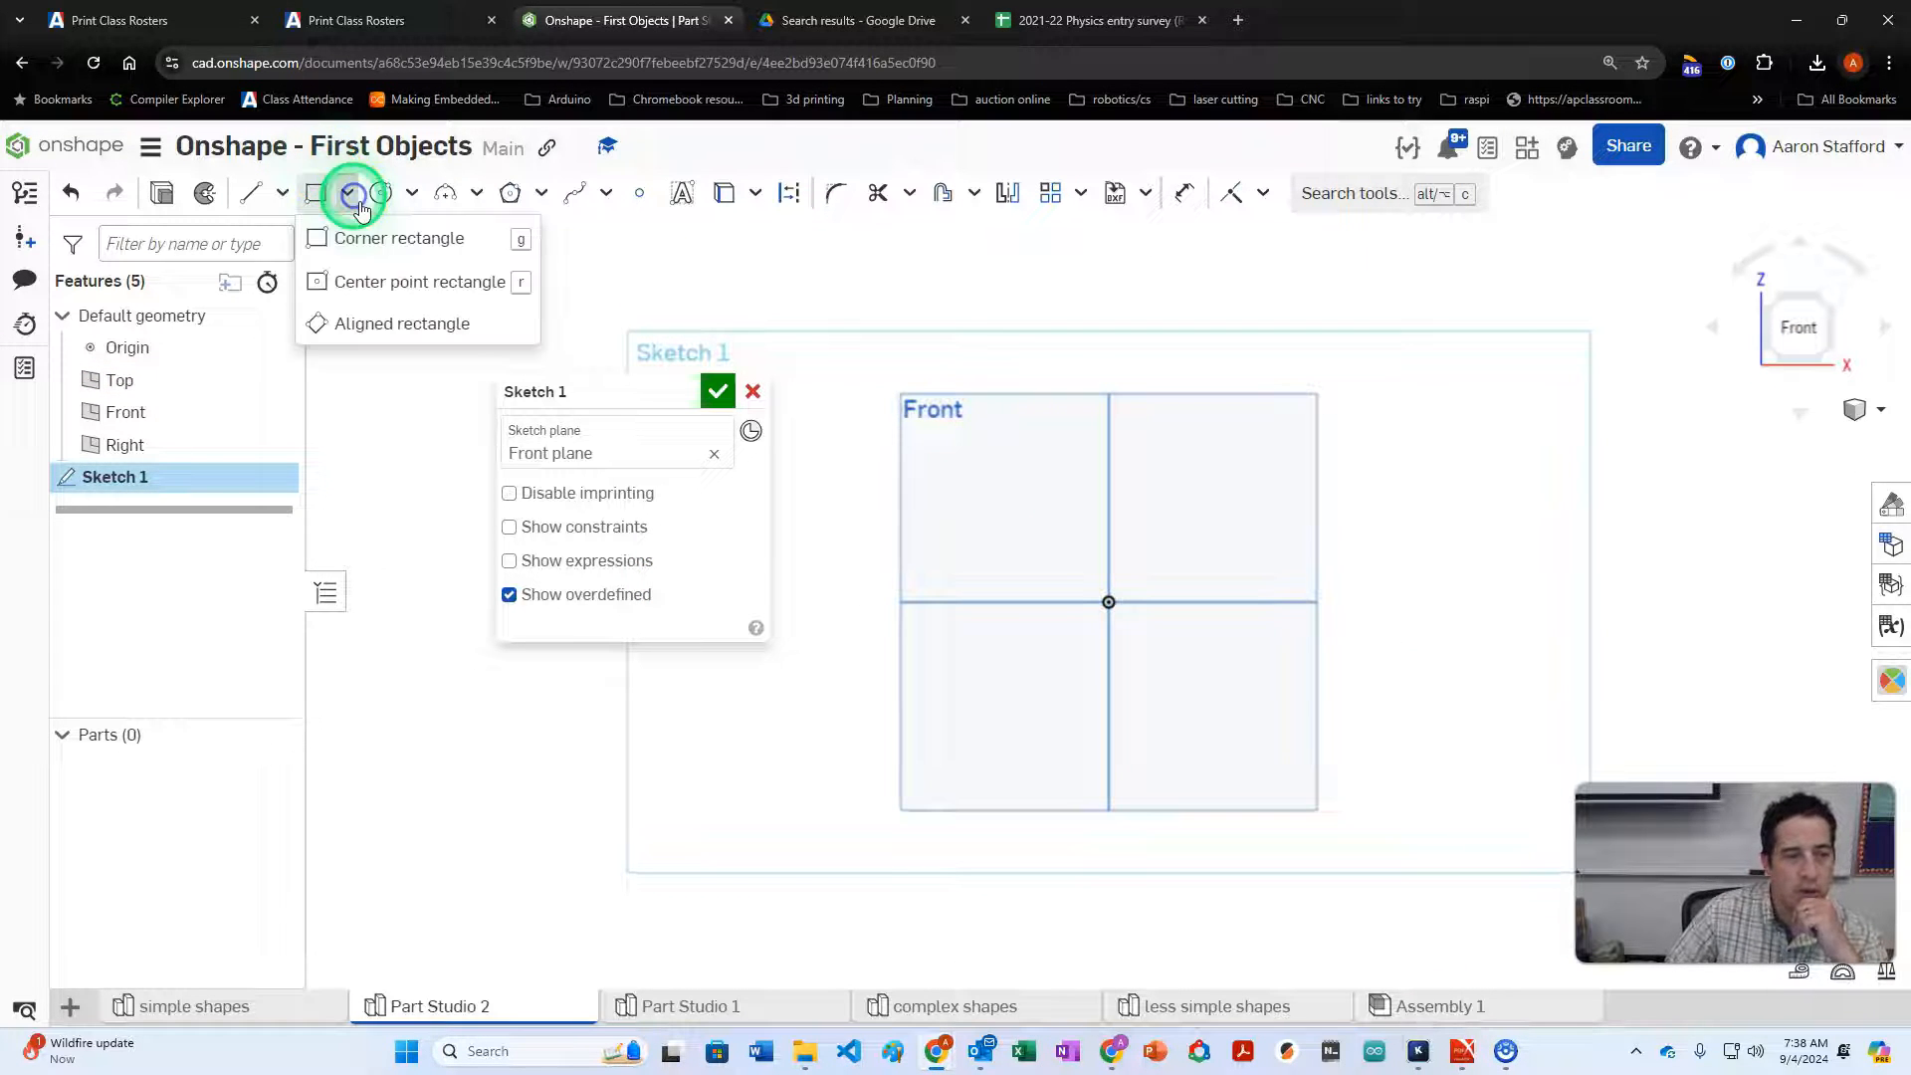
click(357, 281)
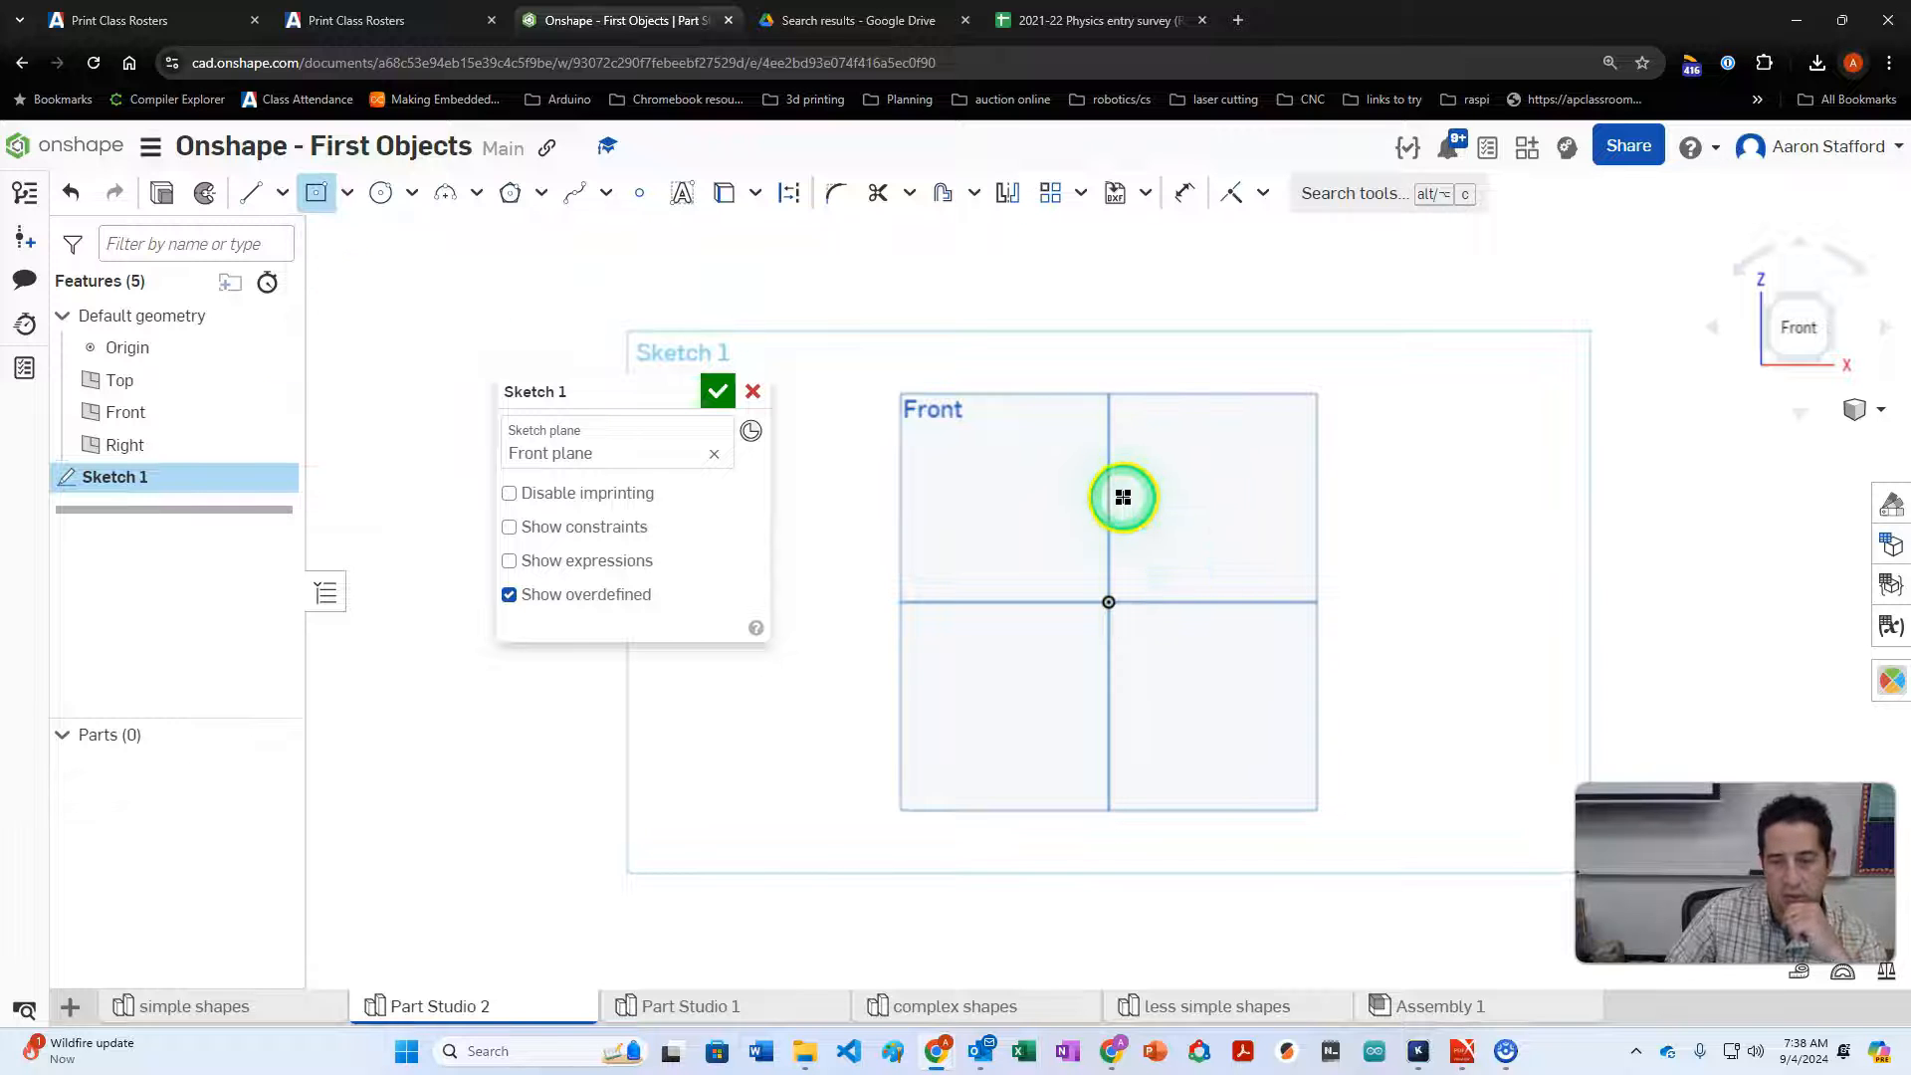
drag(1121, 513, 1220, 601)
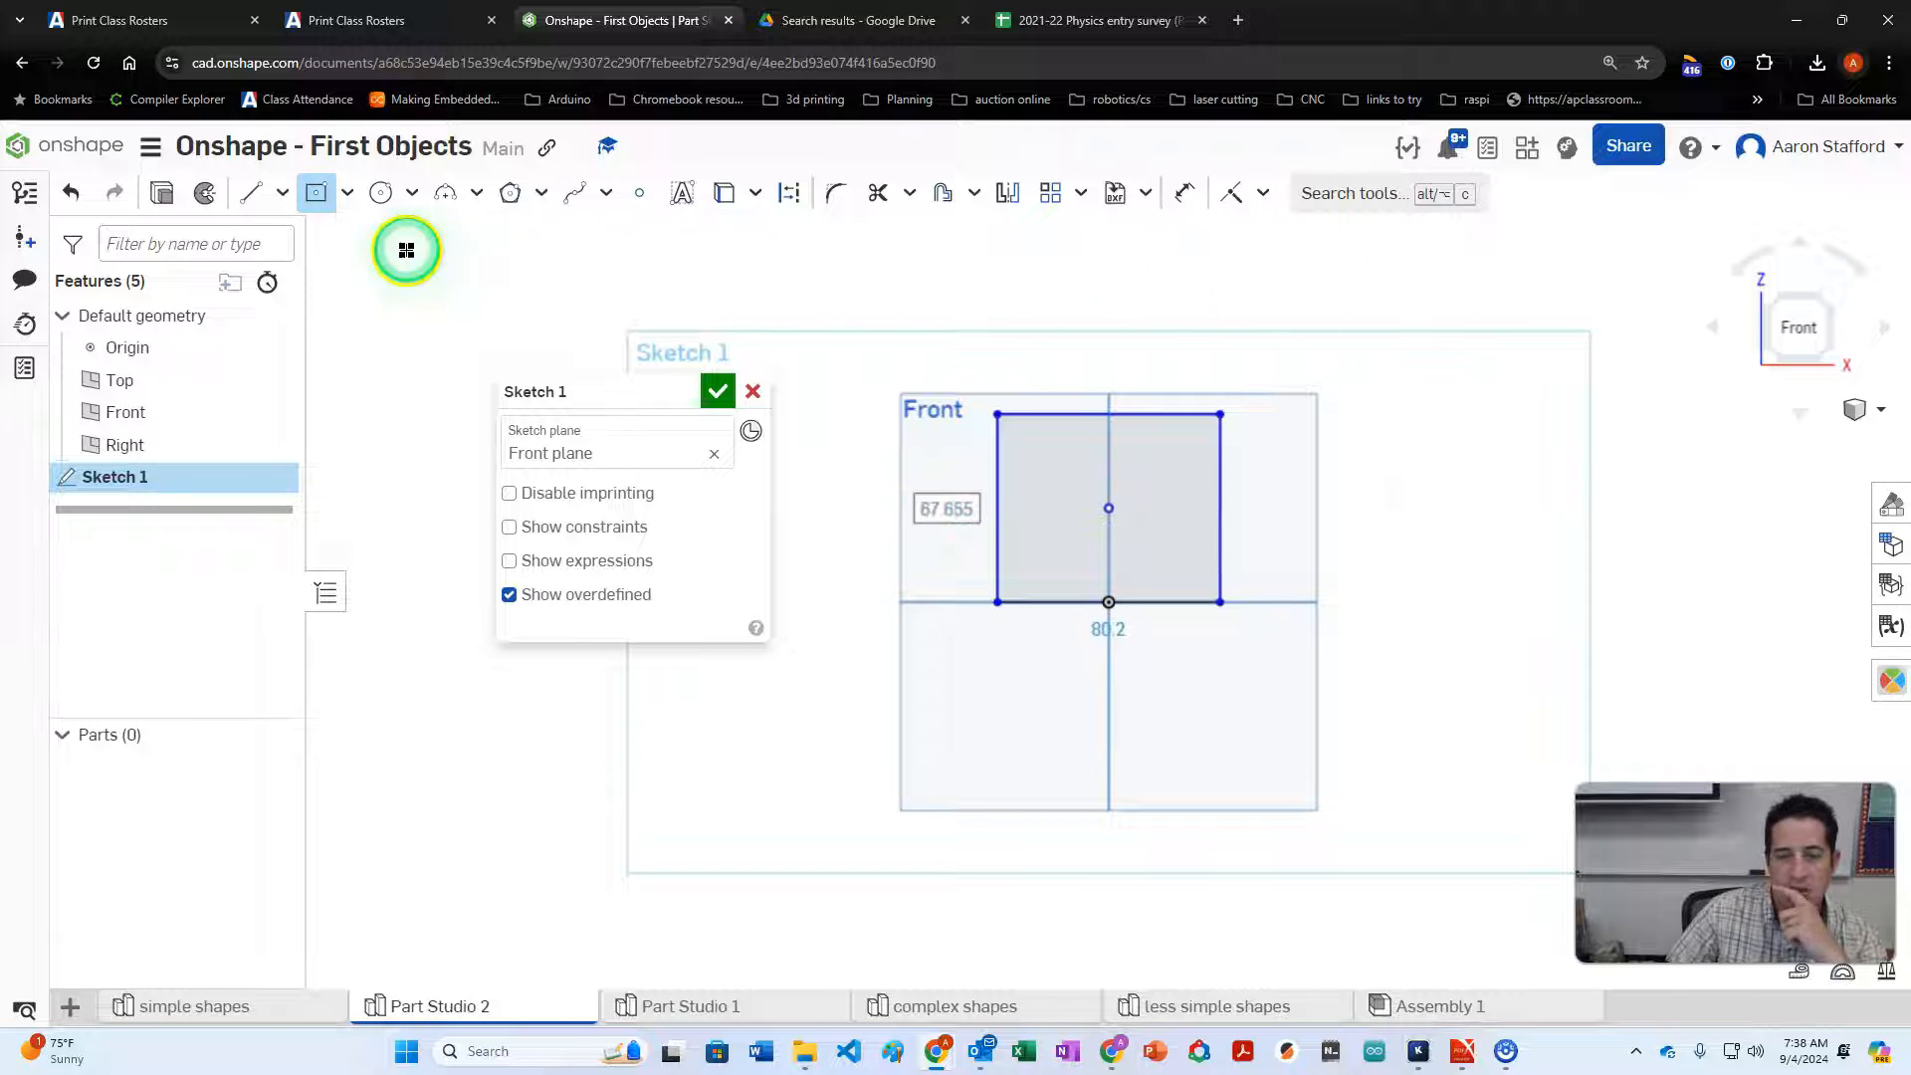
Dimension the rectangle to 50 mm wide and 20 mm high
click(1194, 199)
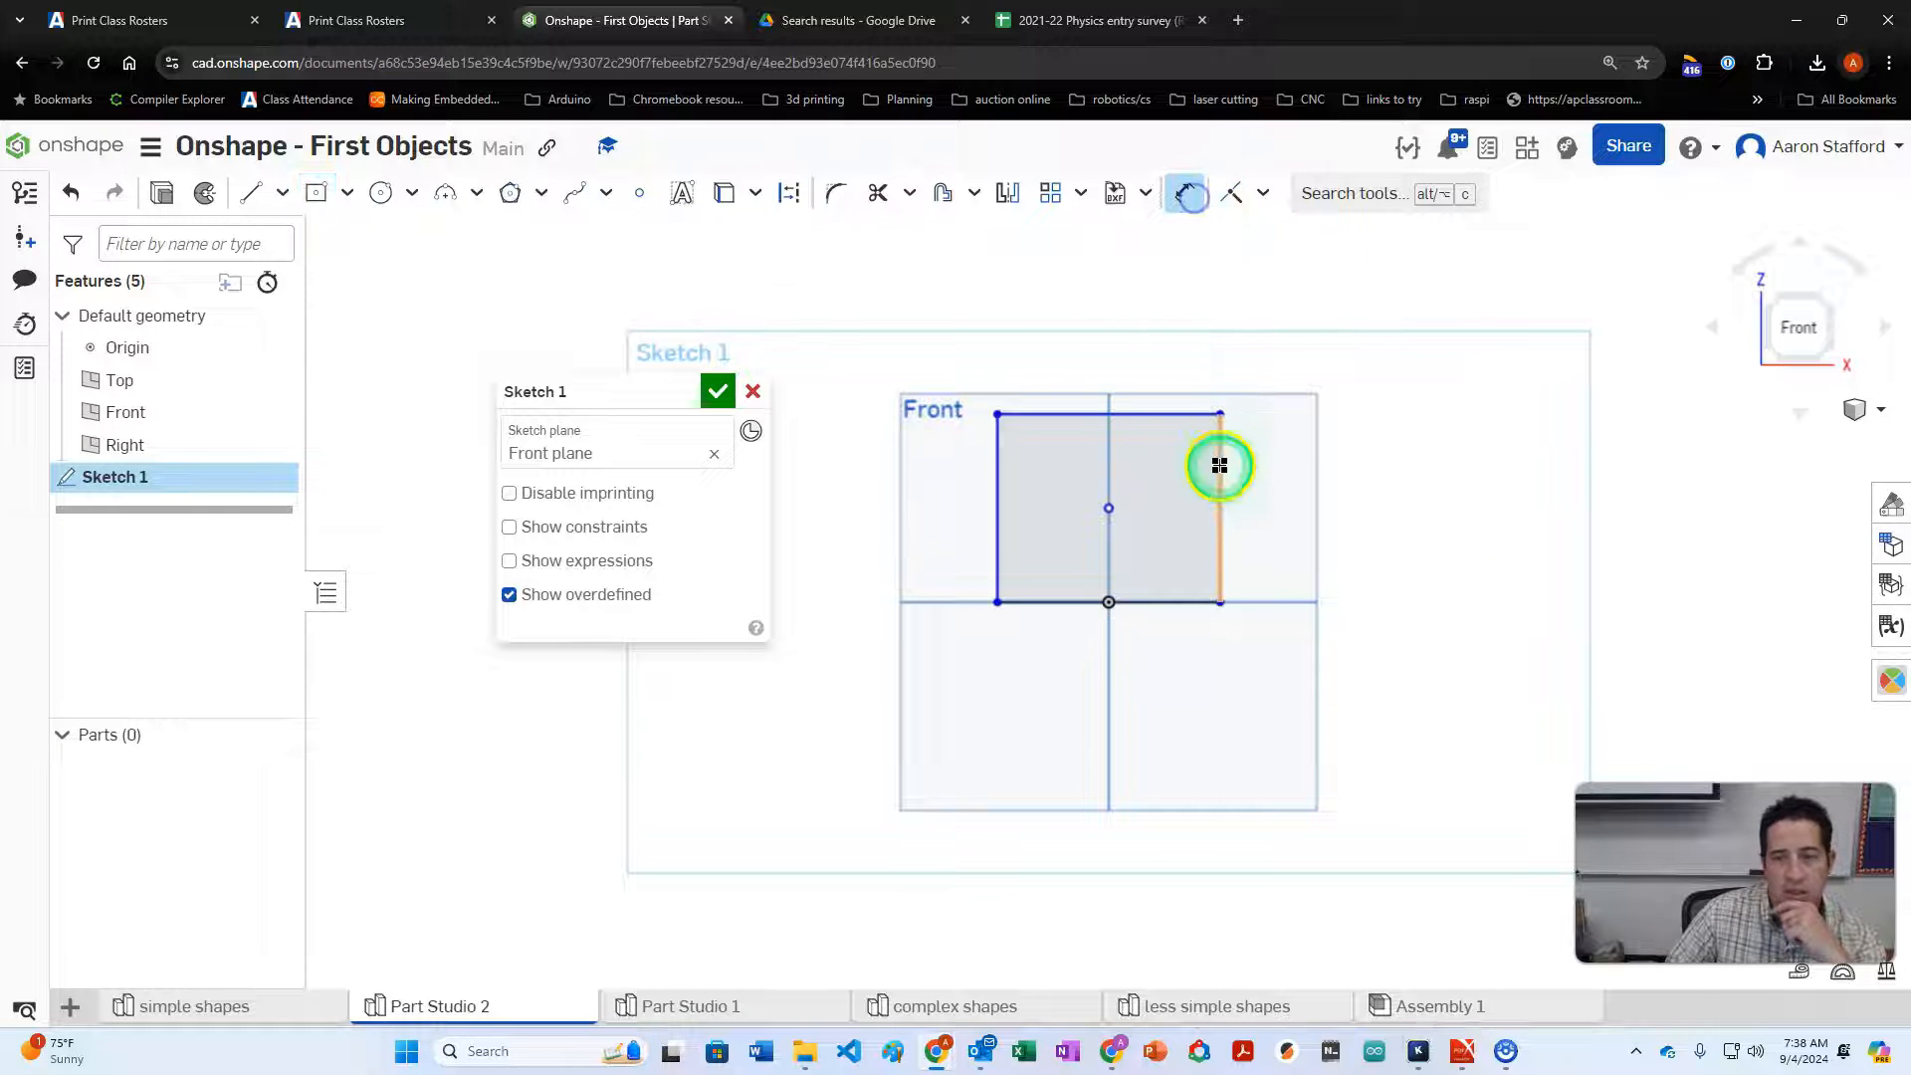
click(1158, 416)
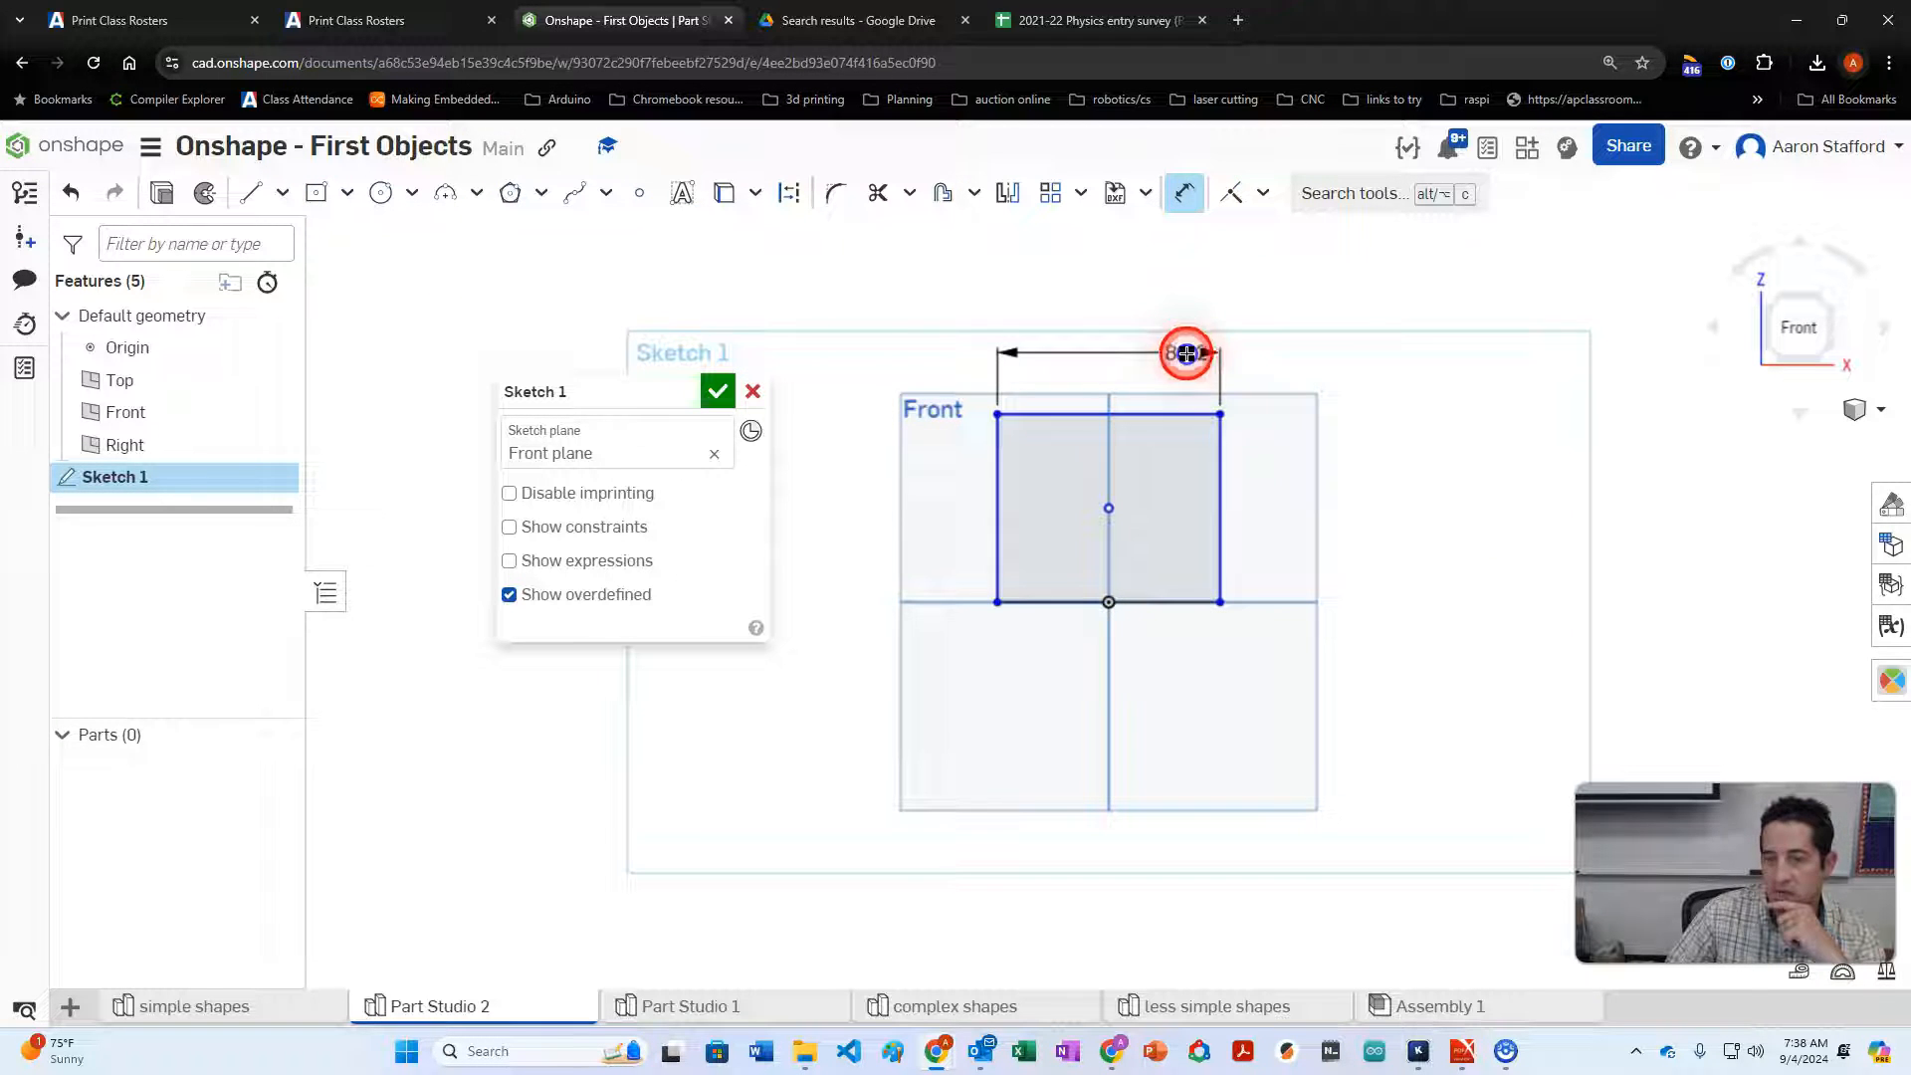
click(1185, 355)
text(50)
key(Return)
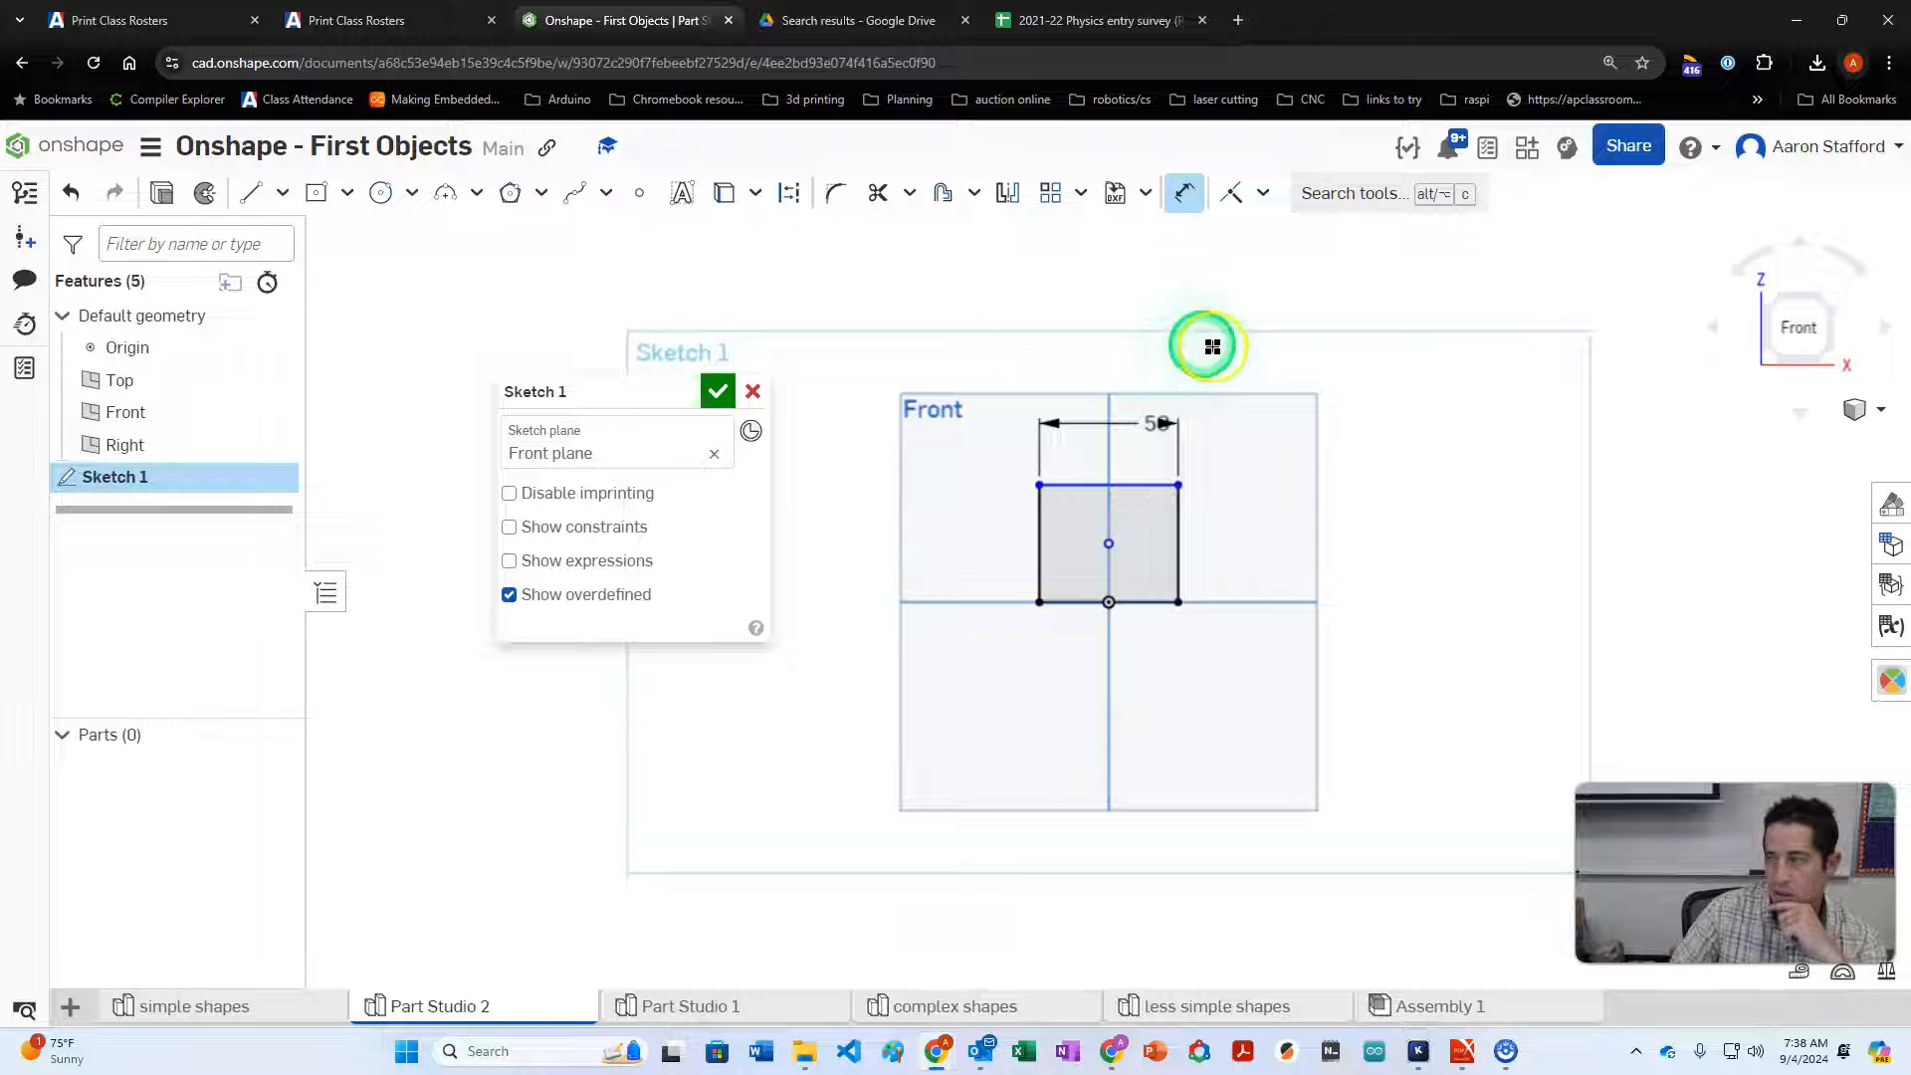
click(1182, 534)
click(1267, 525)
text(20)
key(Return)
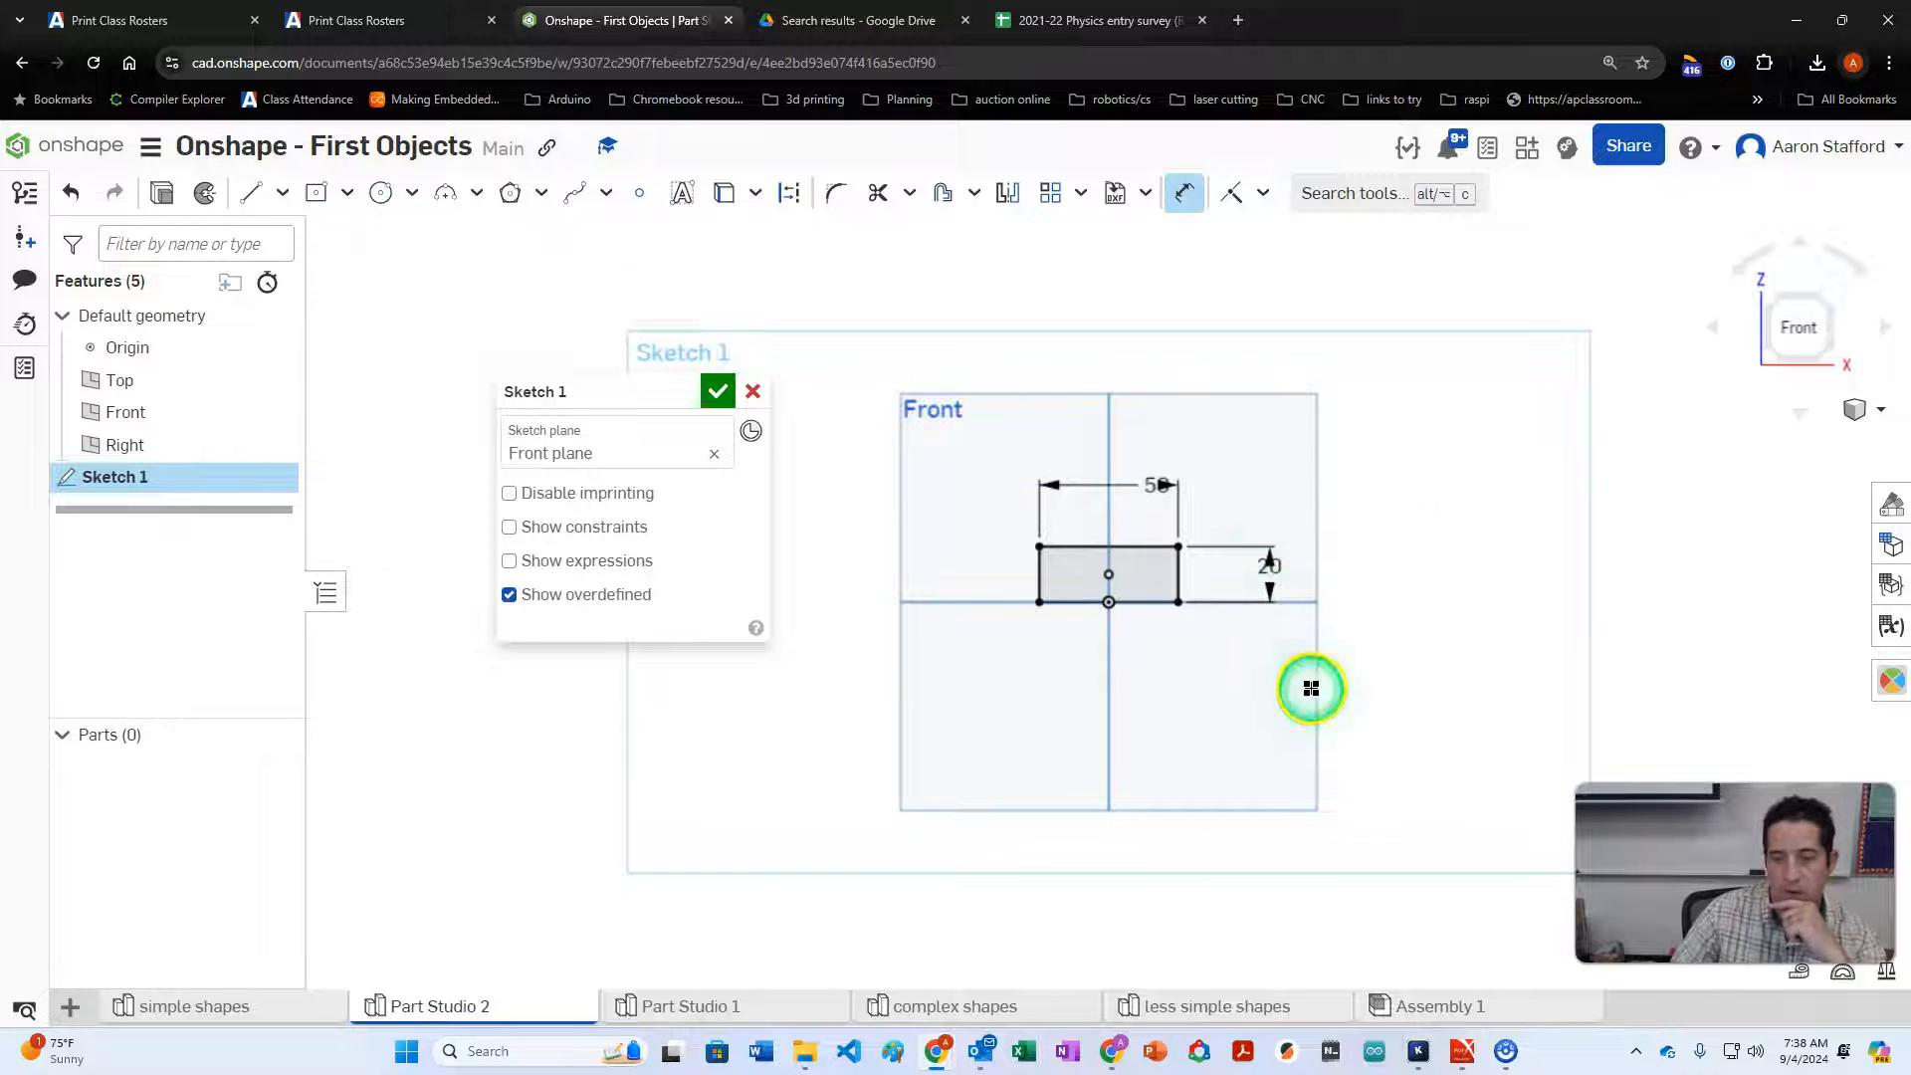
scroll(1303, 627, up, 2)
scroll(976, 515, up, 2)
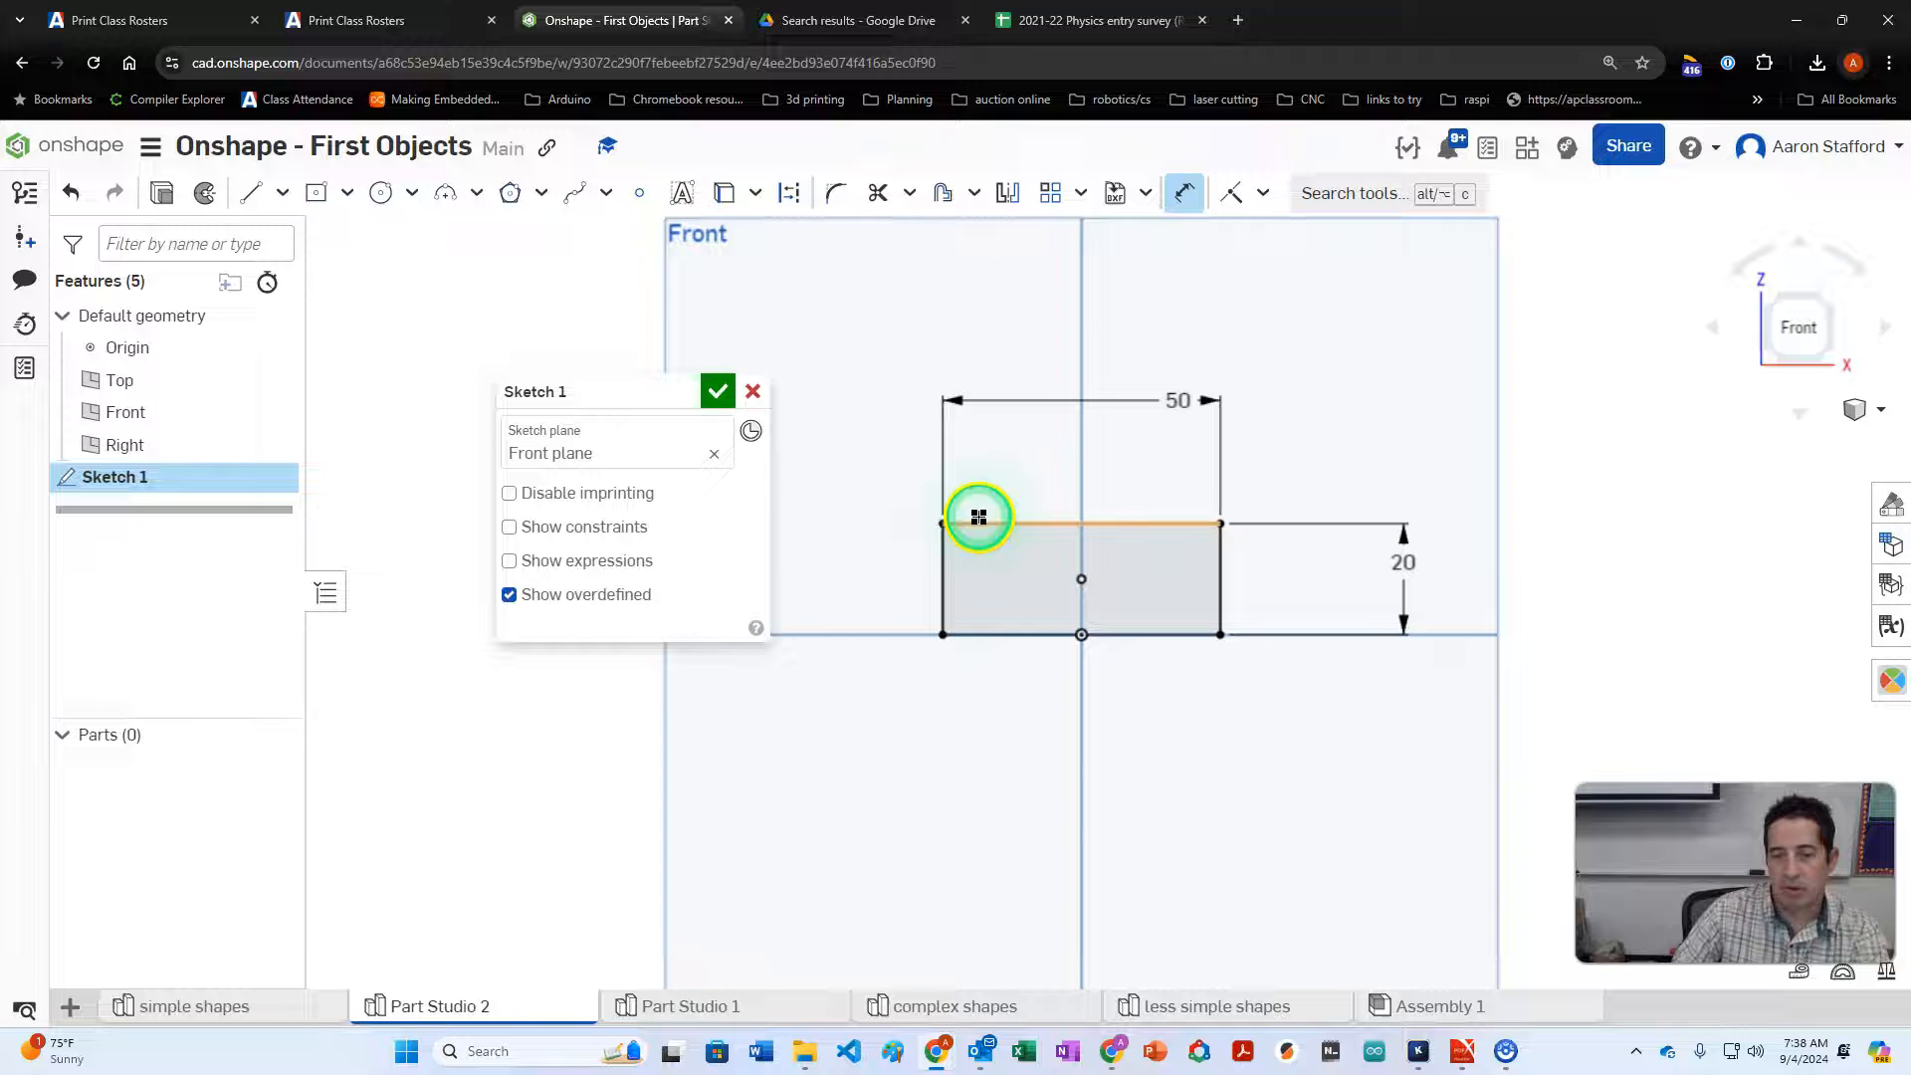
click(445, 192)
scroll(1117, 528, up, 2)
click(1115, 534)
click(915, 537)
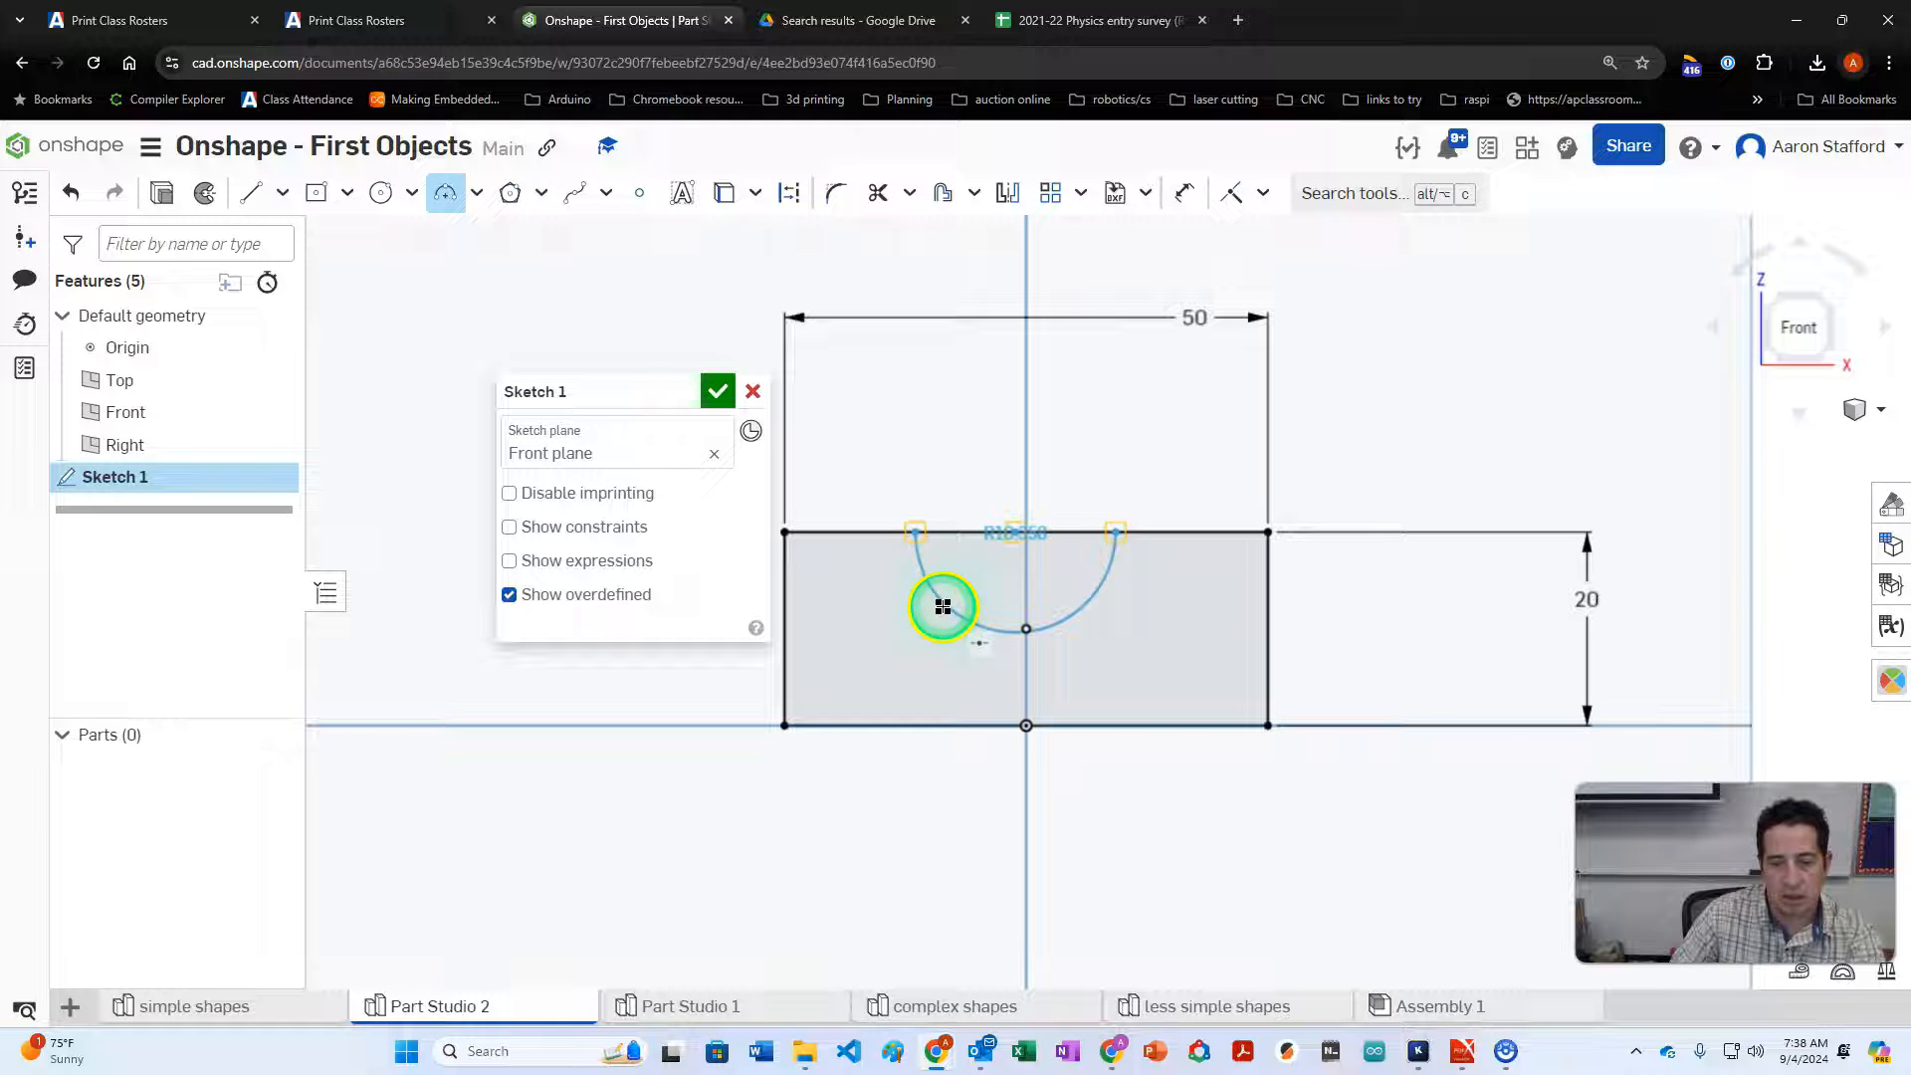
click(957, 613)
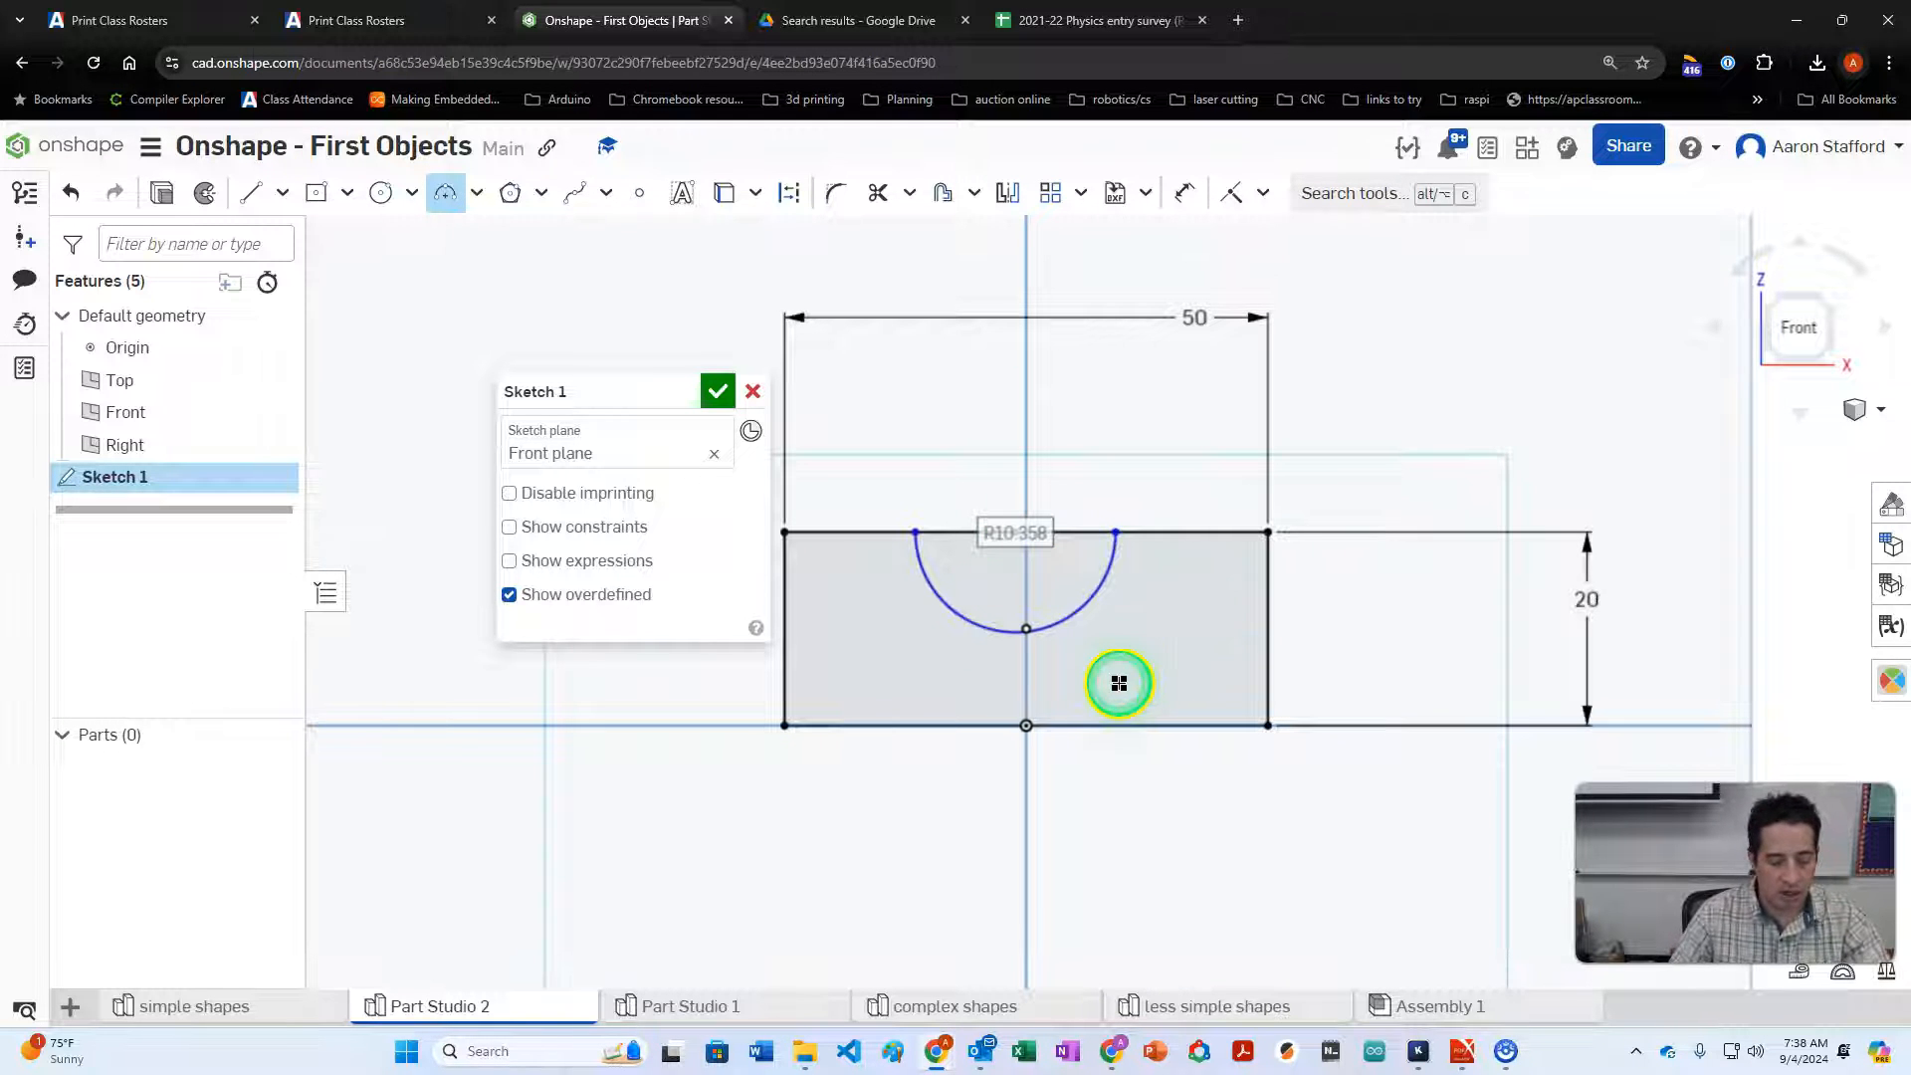
key(ctrl+z)
Draw a downward-curving three-point arc inside the rectangle with both endpoints on its top edge
click(439, 194)
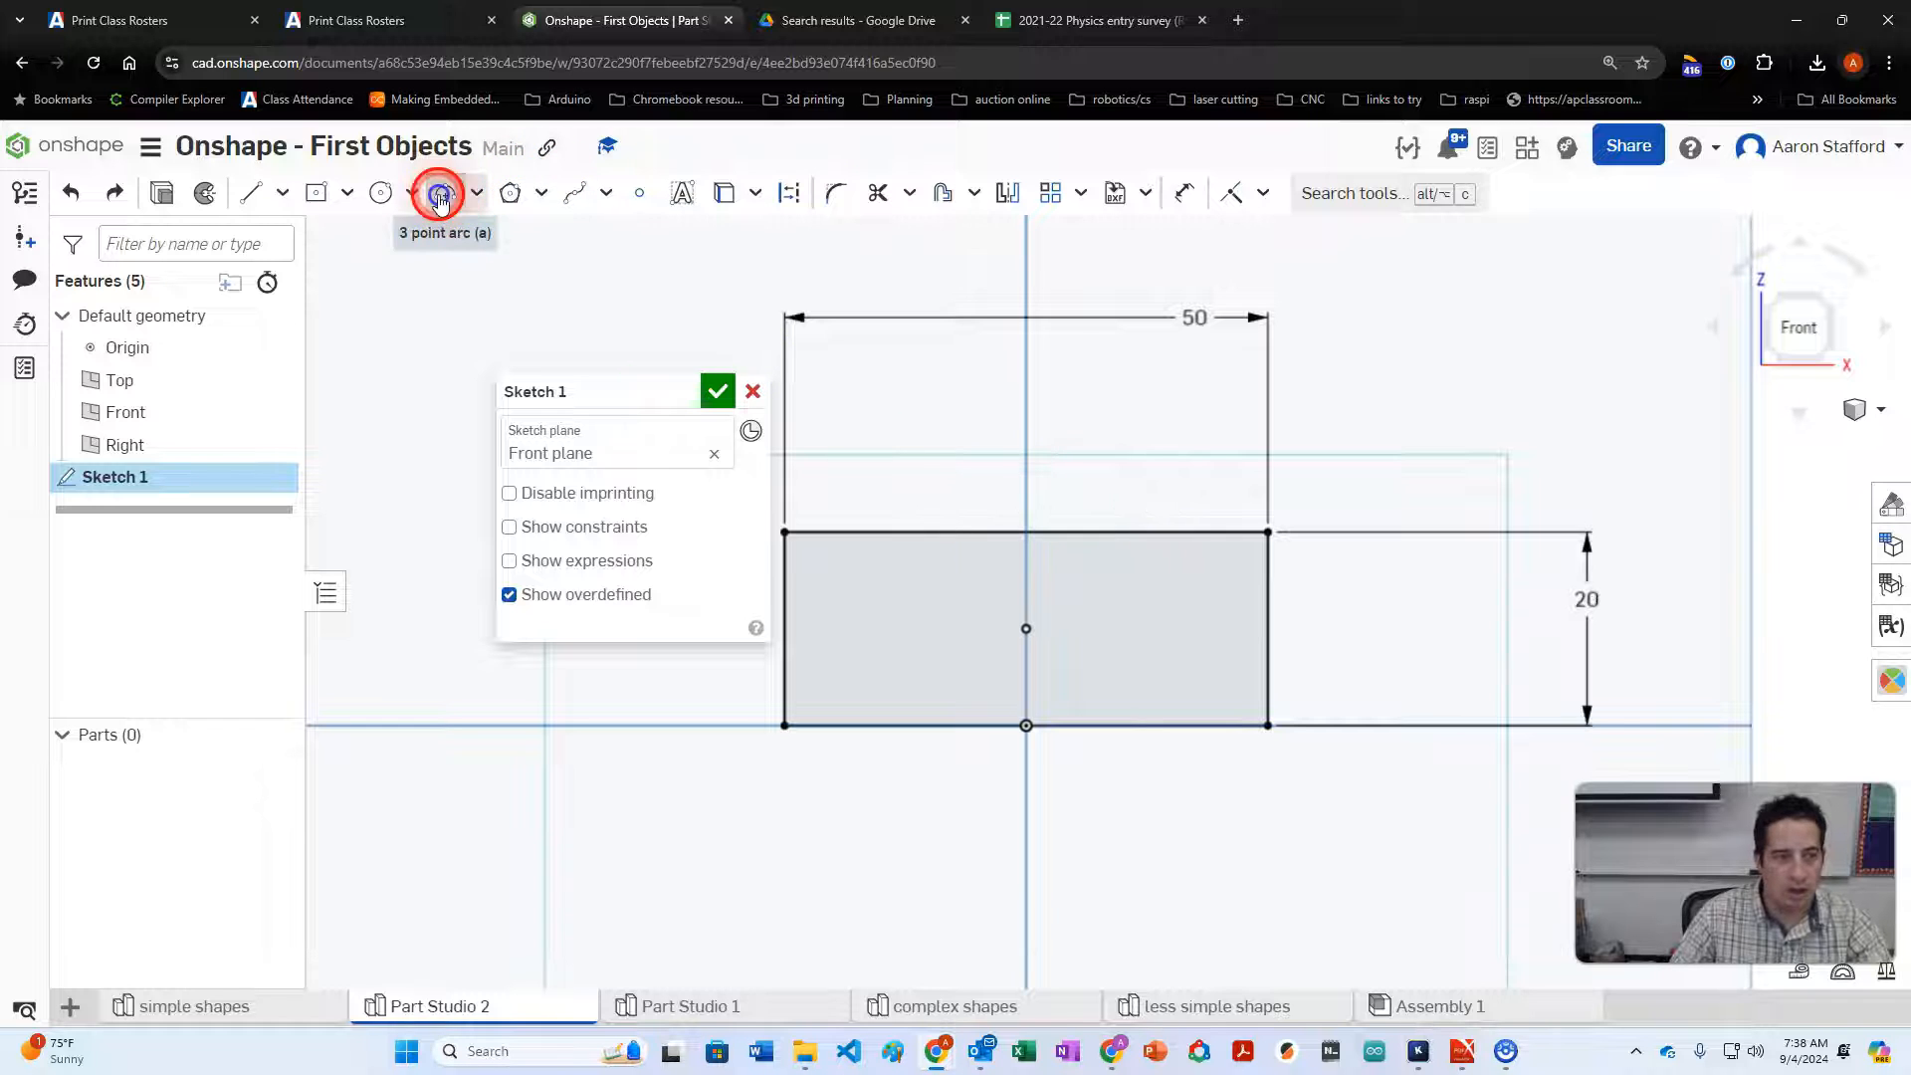
click(1099, 536)
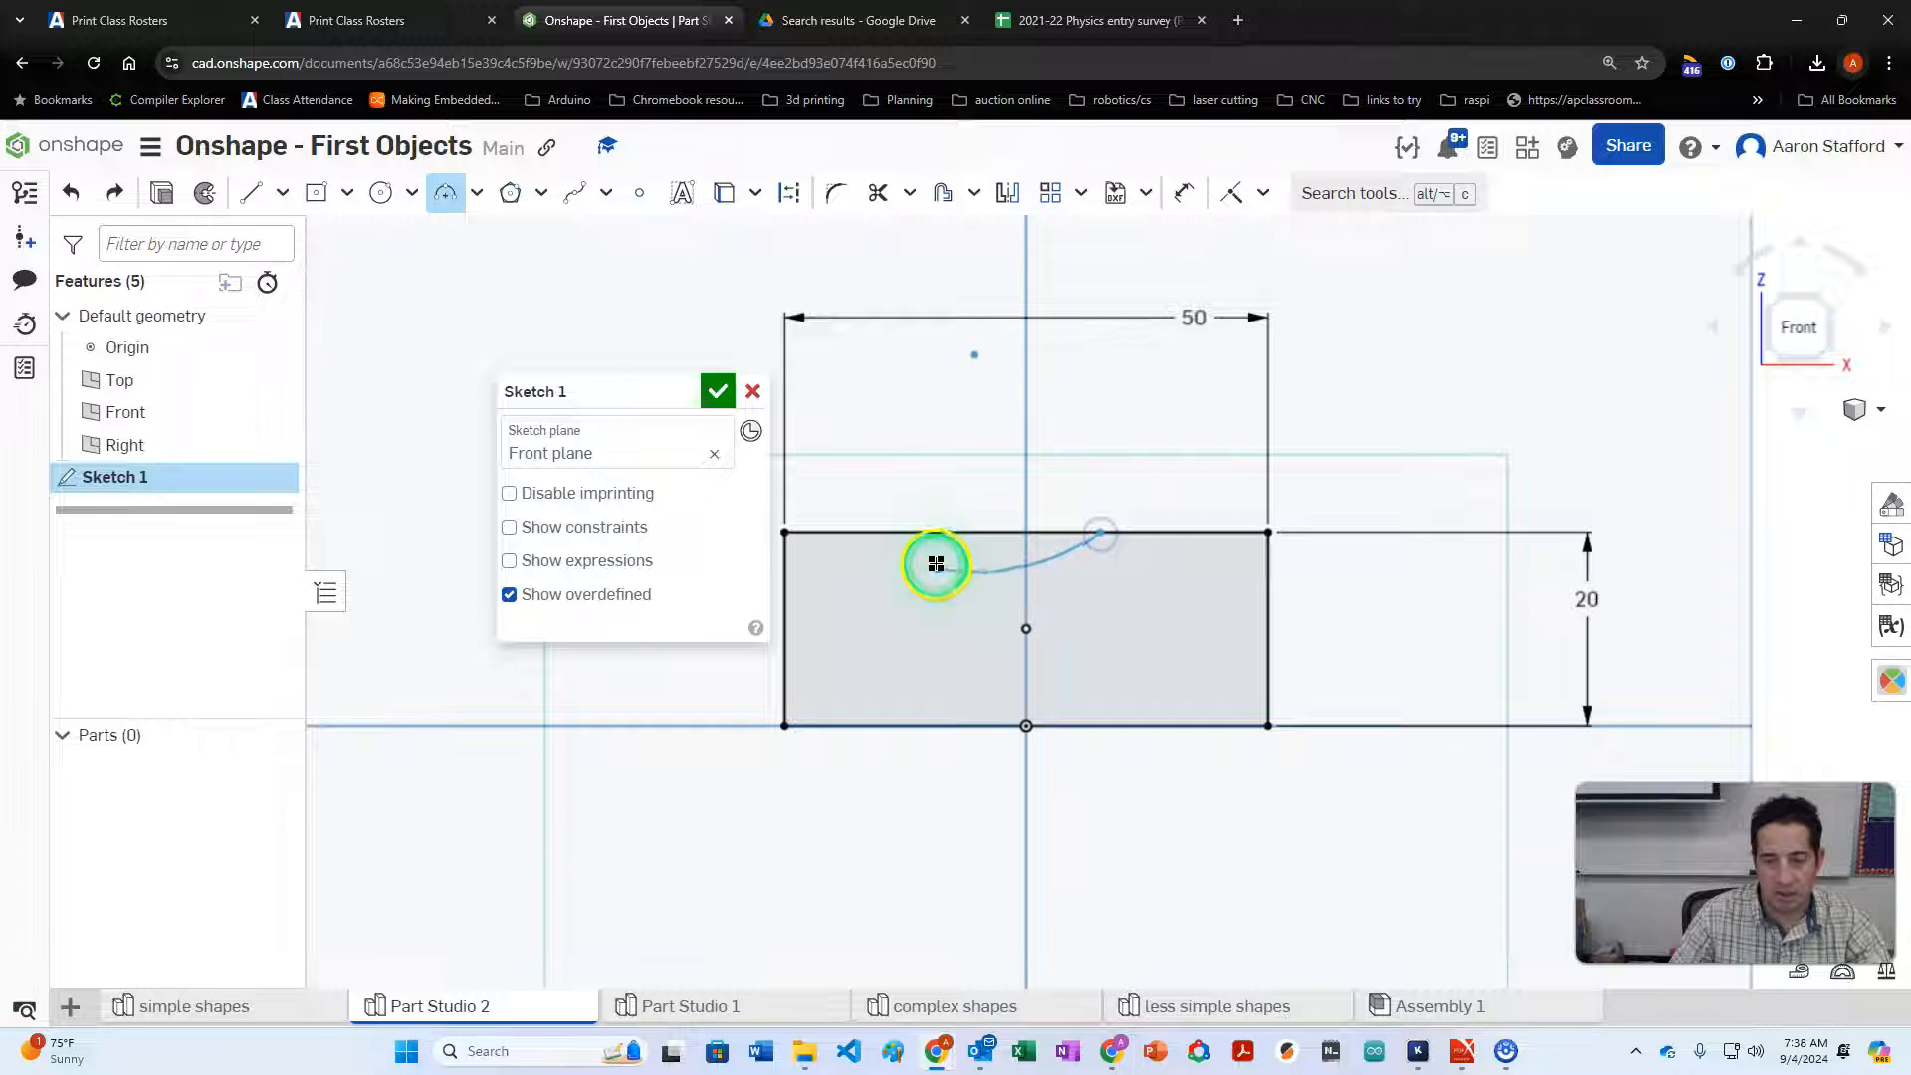
click(917, 535)
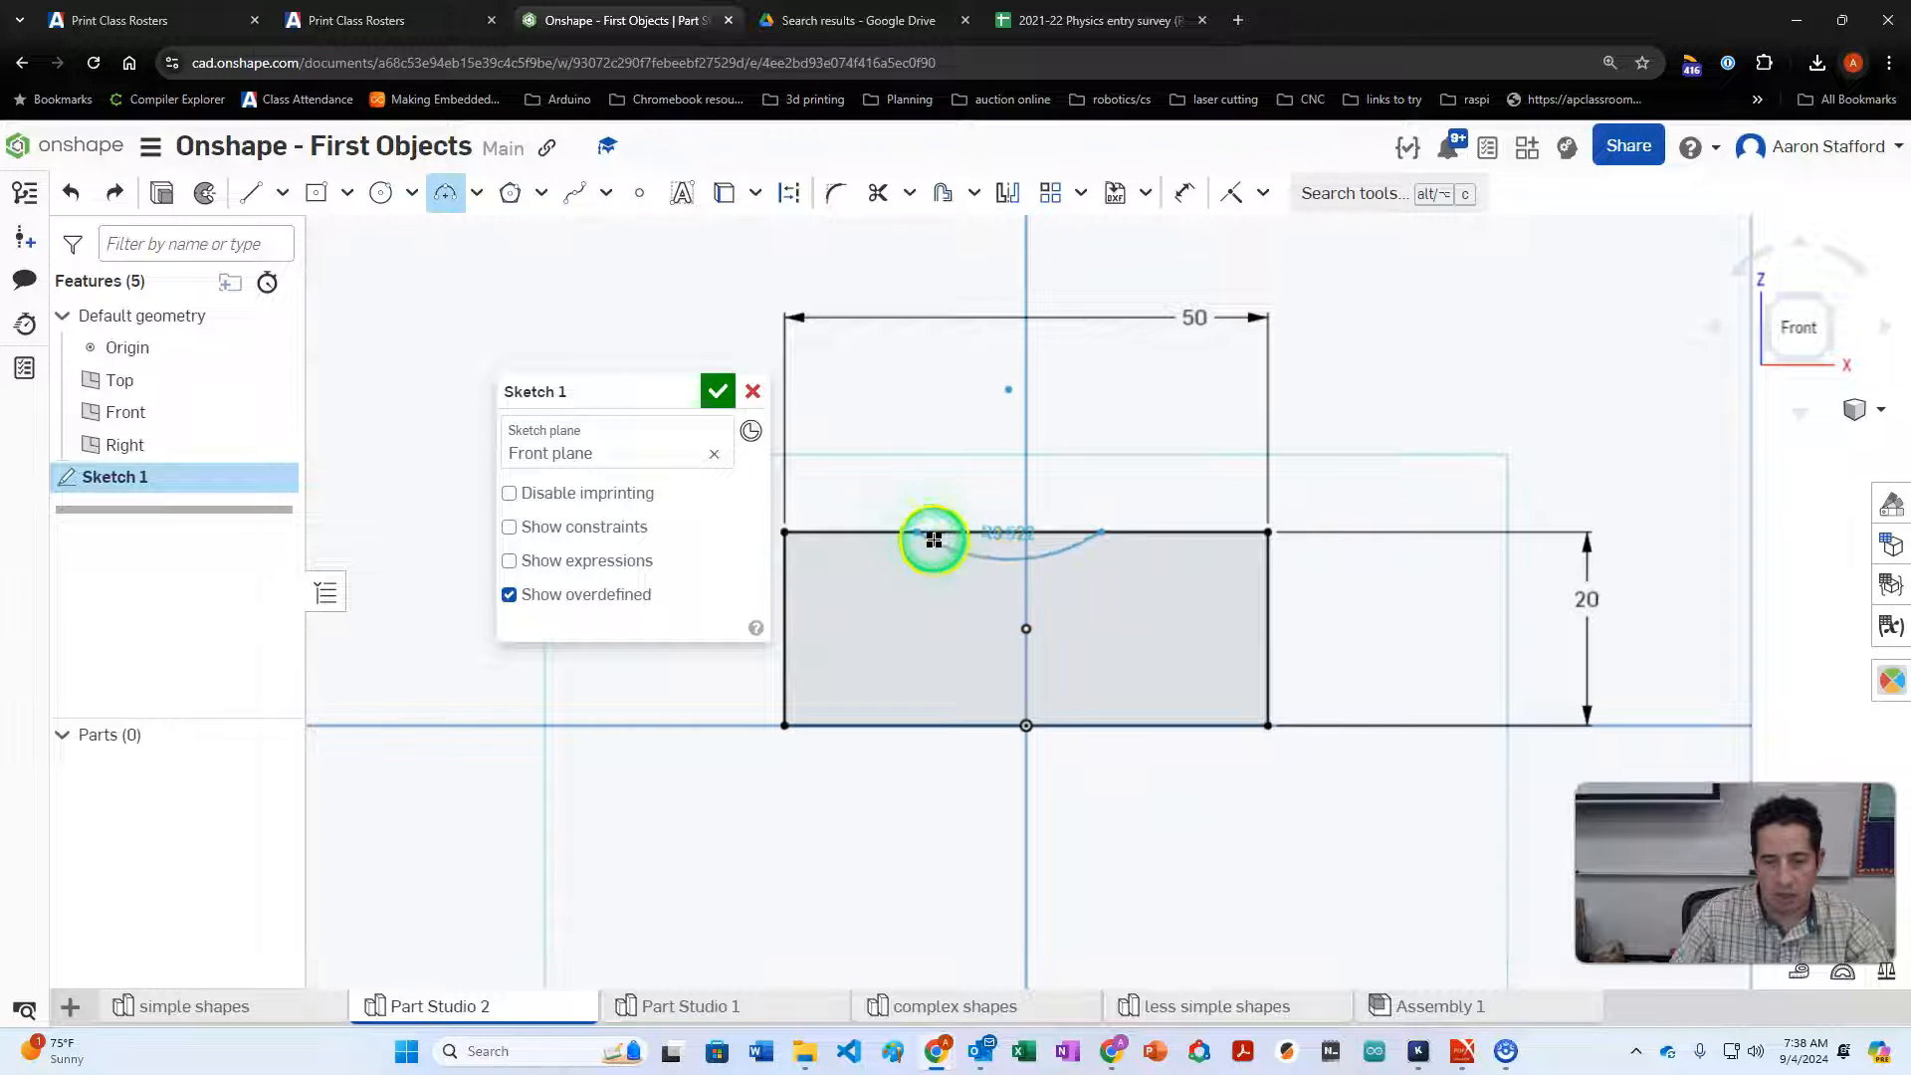
click(1063, 575)
key(Escape)
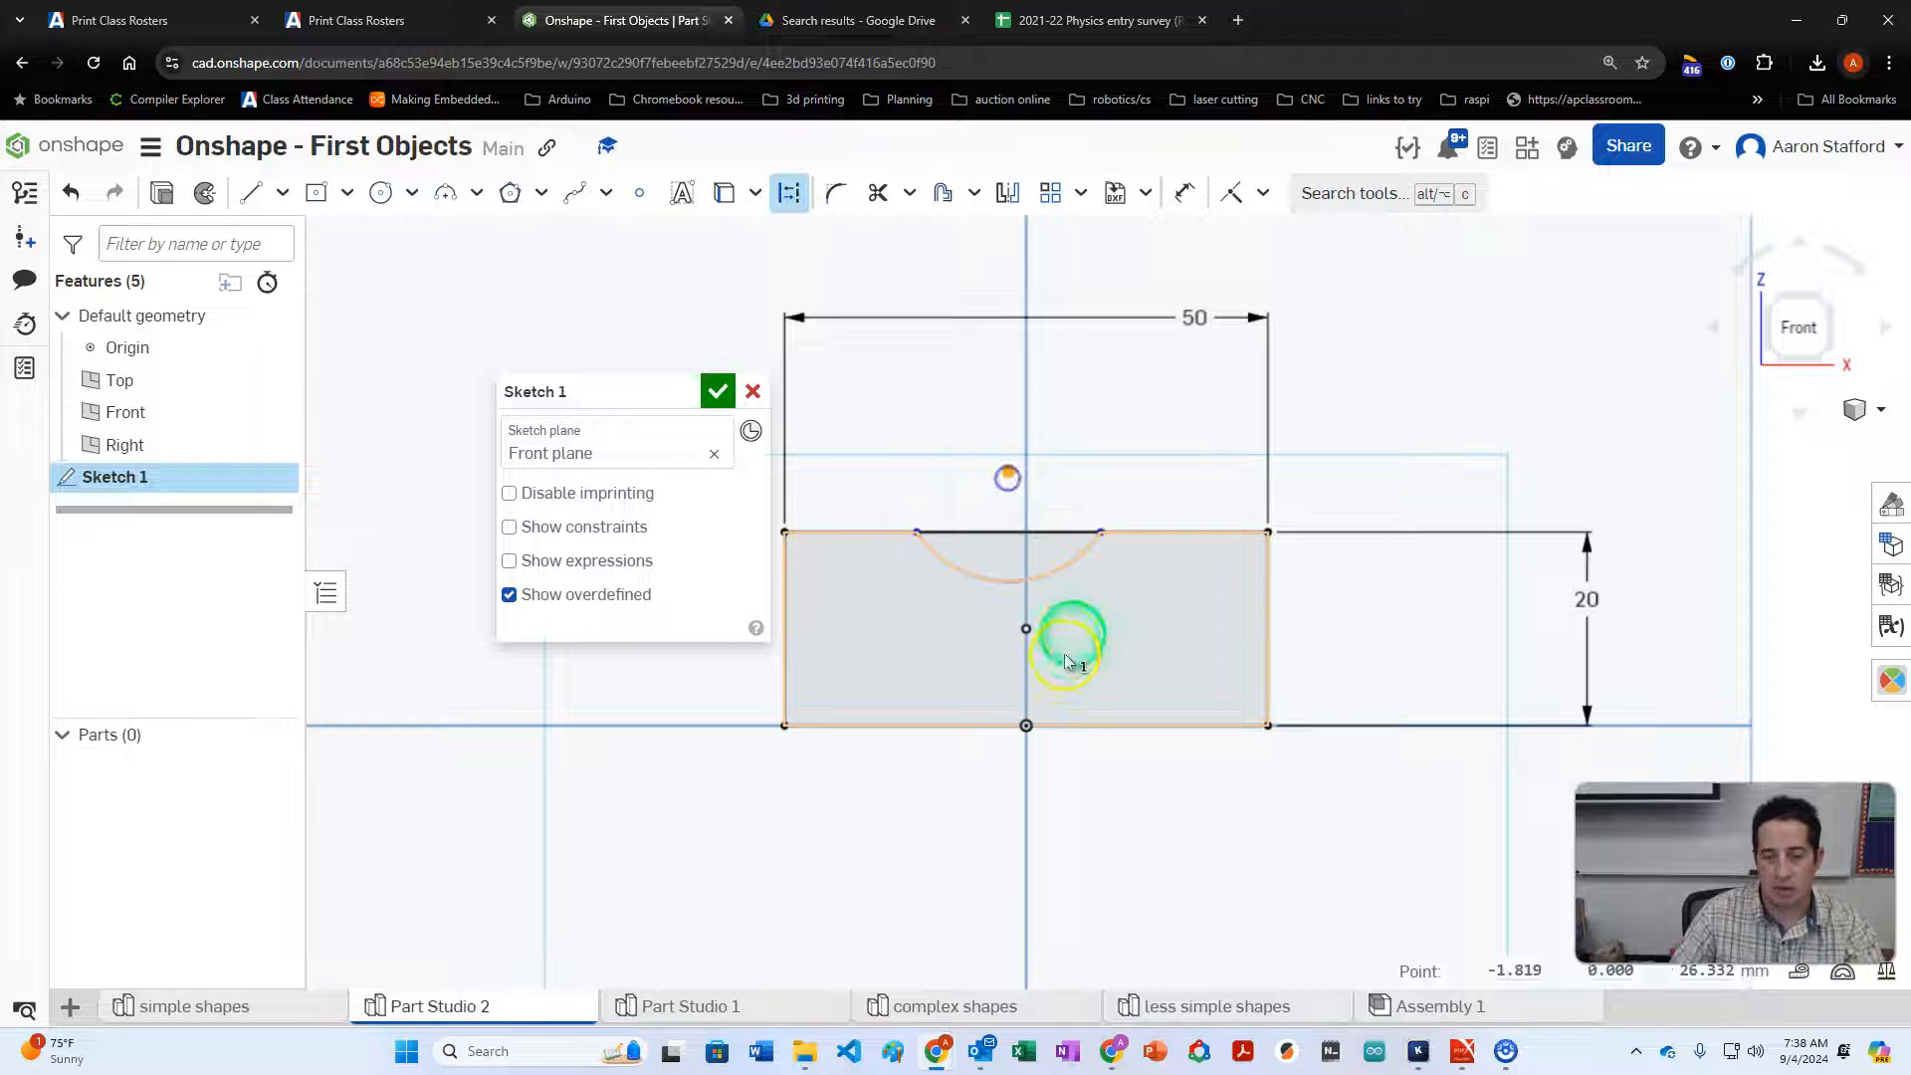
Constrain the arc's centre point coincident with the vertical centre line through the origin
click(1025, 721)
key(Escape)
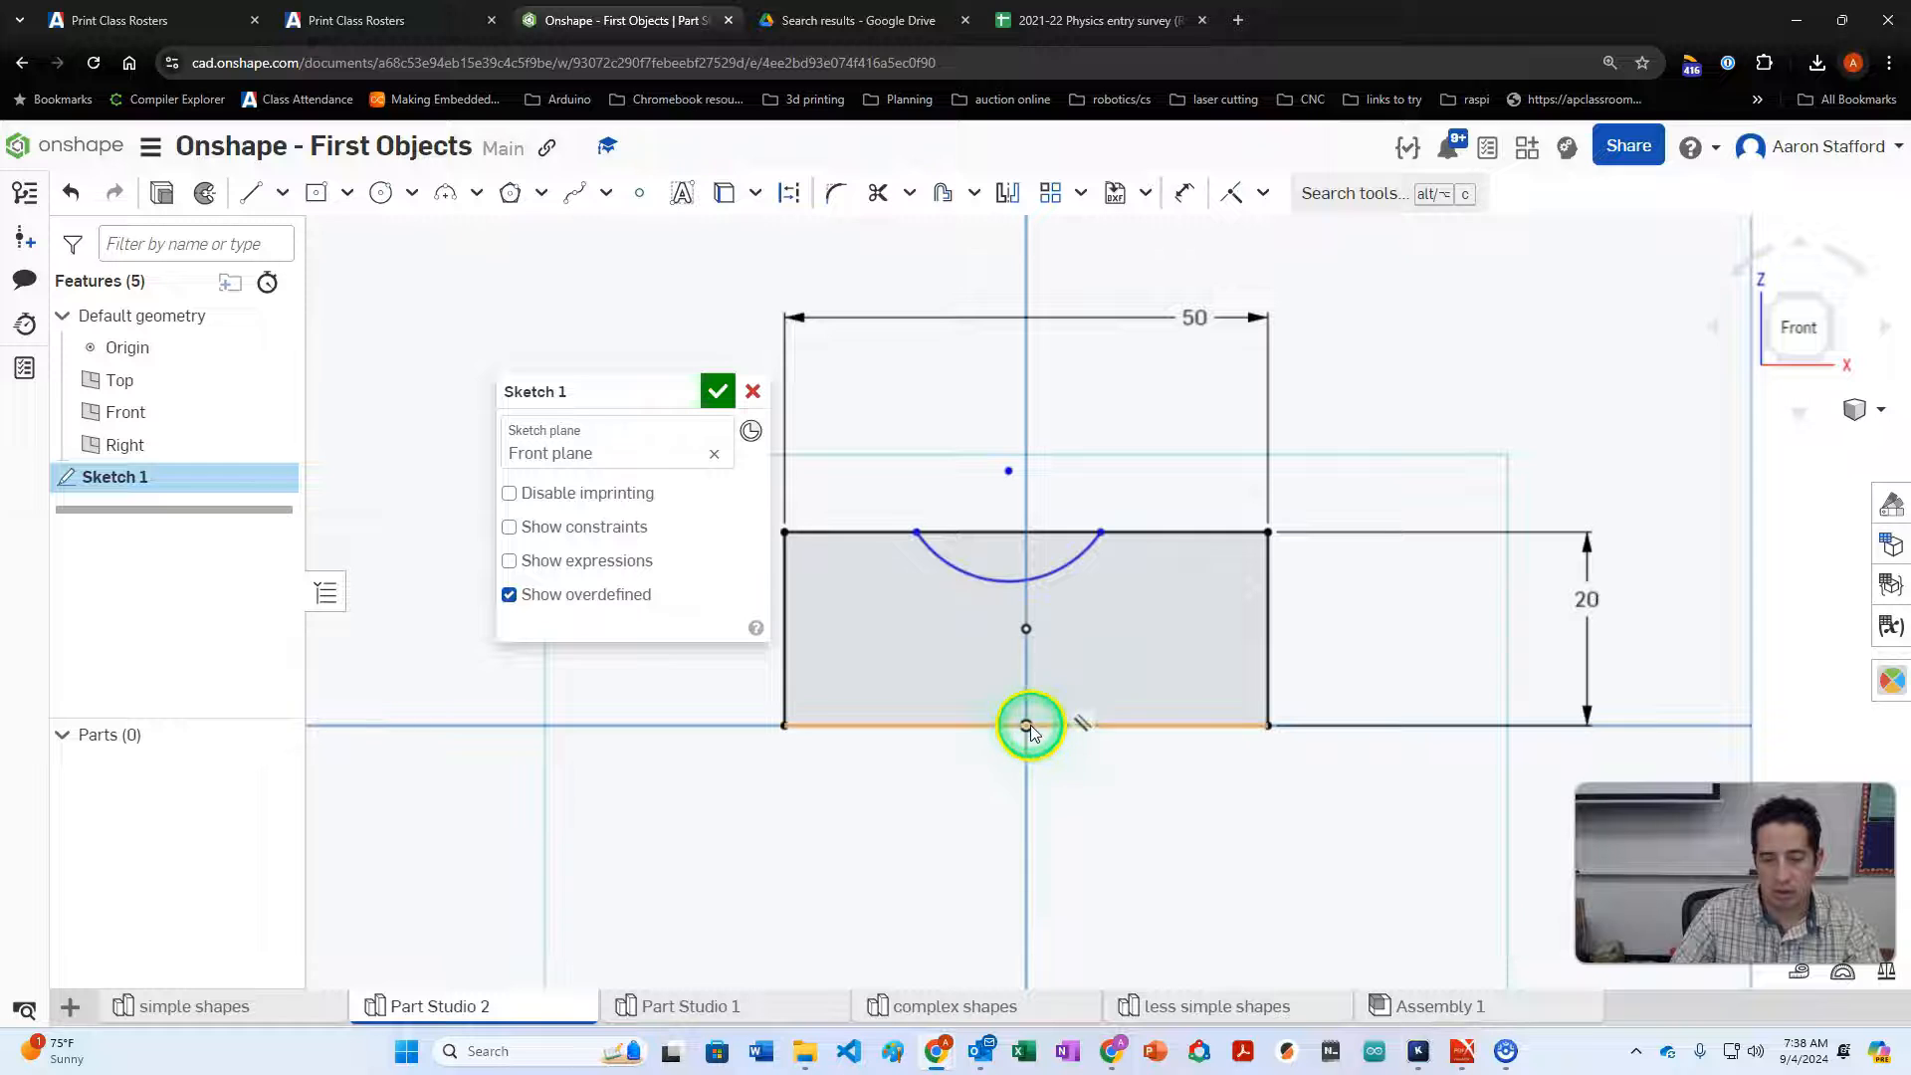
click(1267, 196)
click(1250, 190)
click(1008, 471)
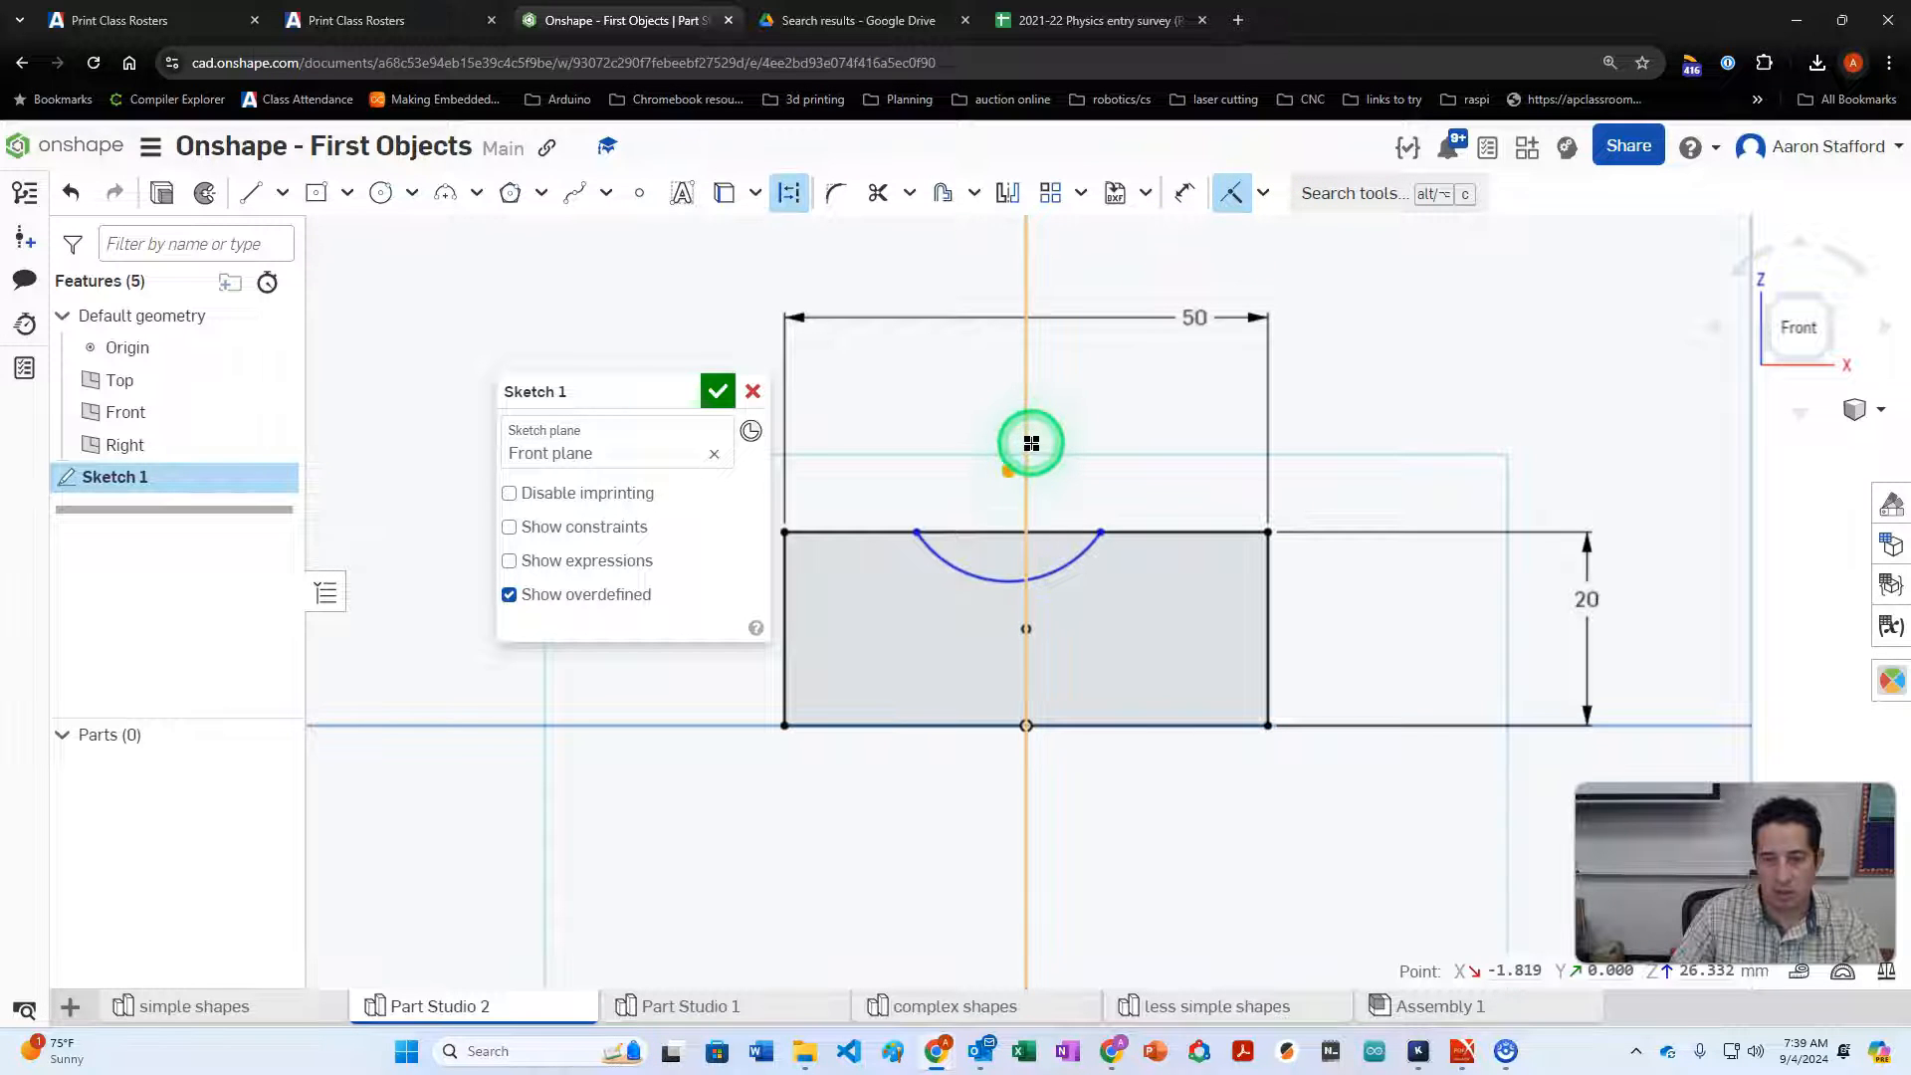
click(1031, 443)
key(Escape)
Move the arc's centre onto the rectangle's top edge and widen it into a semicircle about 24 mm across
mouse_move(1138, 535)
mouse_down()
mouse_move(1165, 541)
mouse_move(1137, 534)
mouse_up()
drag(1028, 467, 1021, 529)
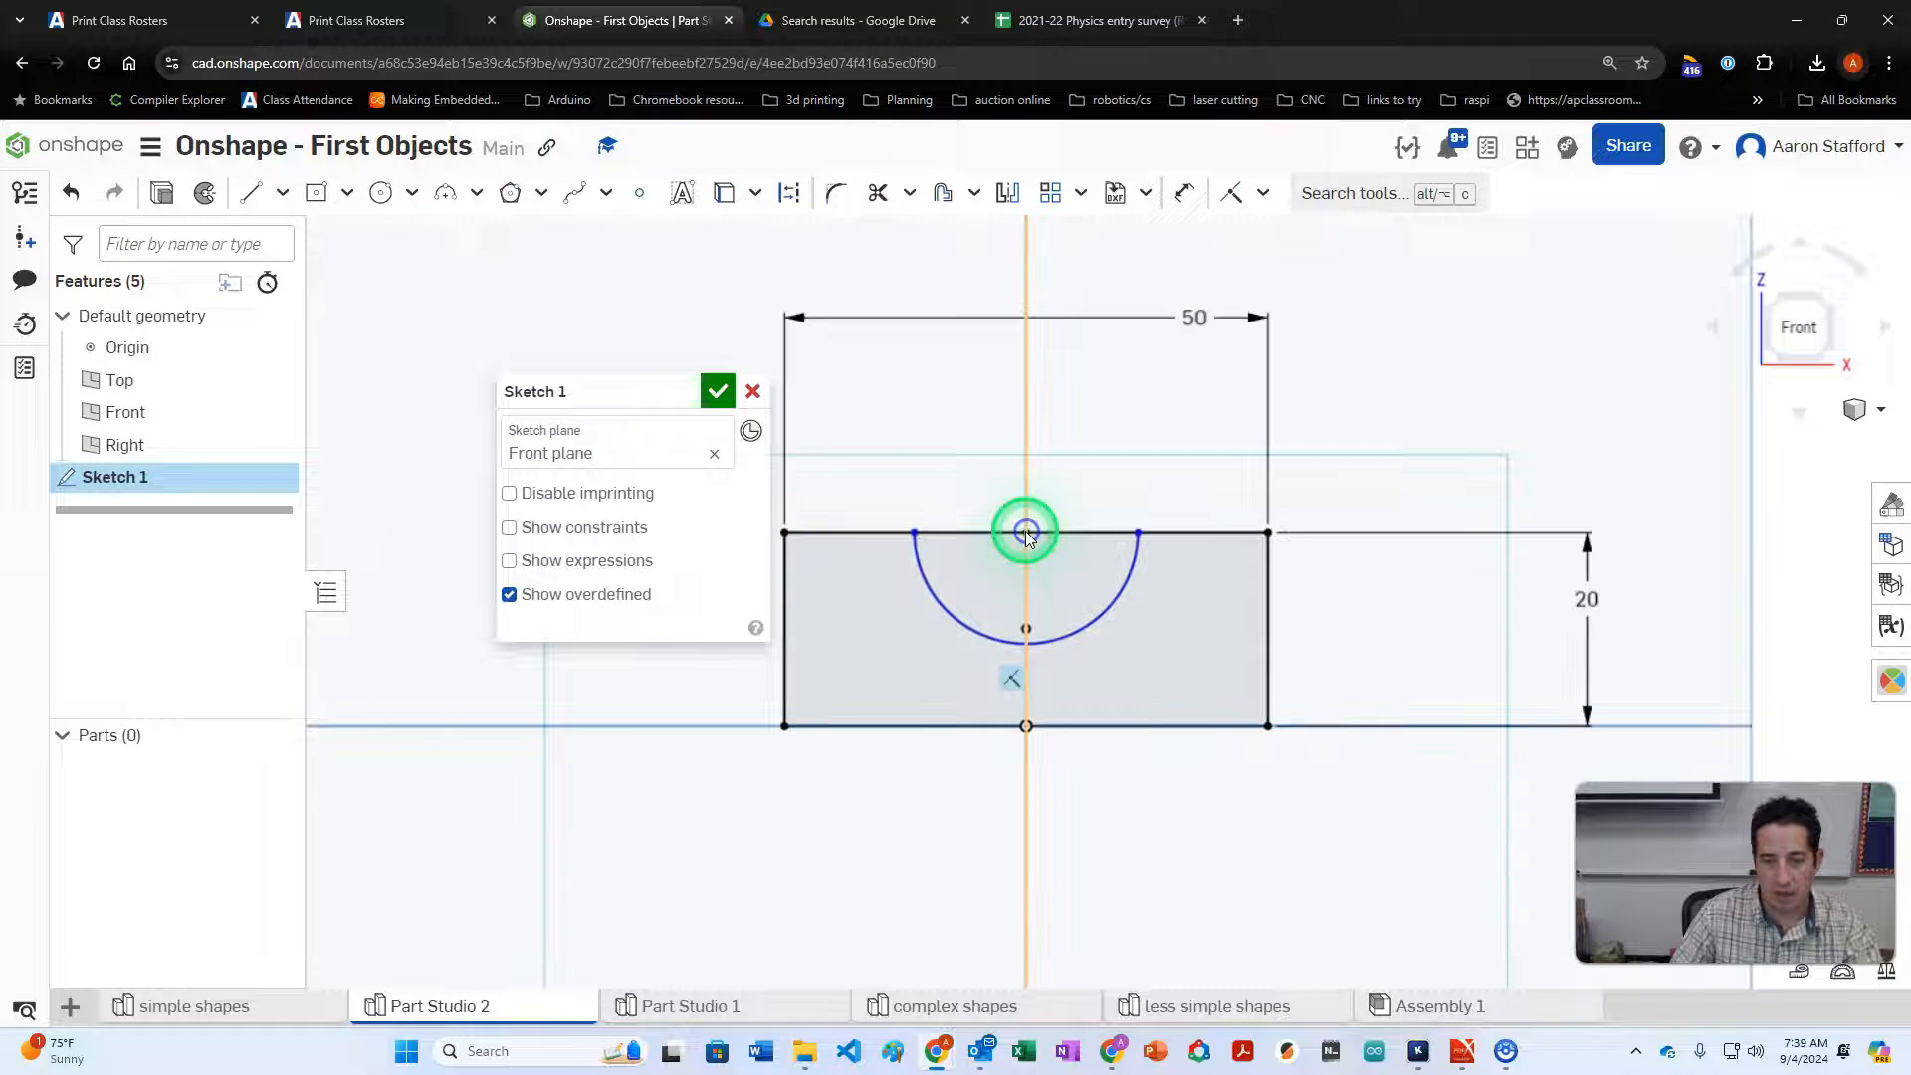
mouse_move(1138, 538)
mouse_down()
mouse_move(1062, 534)
mouse_move(1143, 534)
mouse_up()
Dimension the distance between the semicircle's two endpoints as 16 mm
key(d)
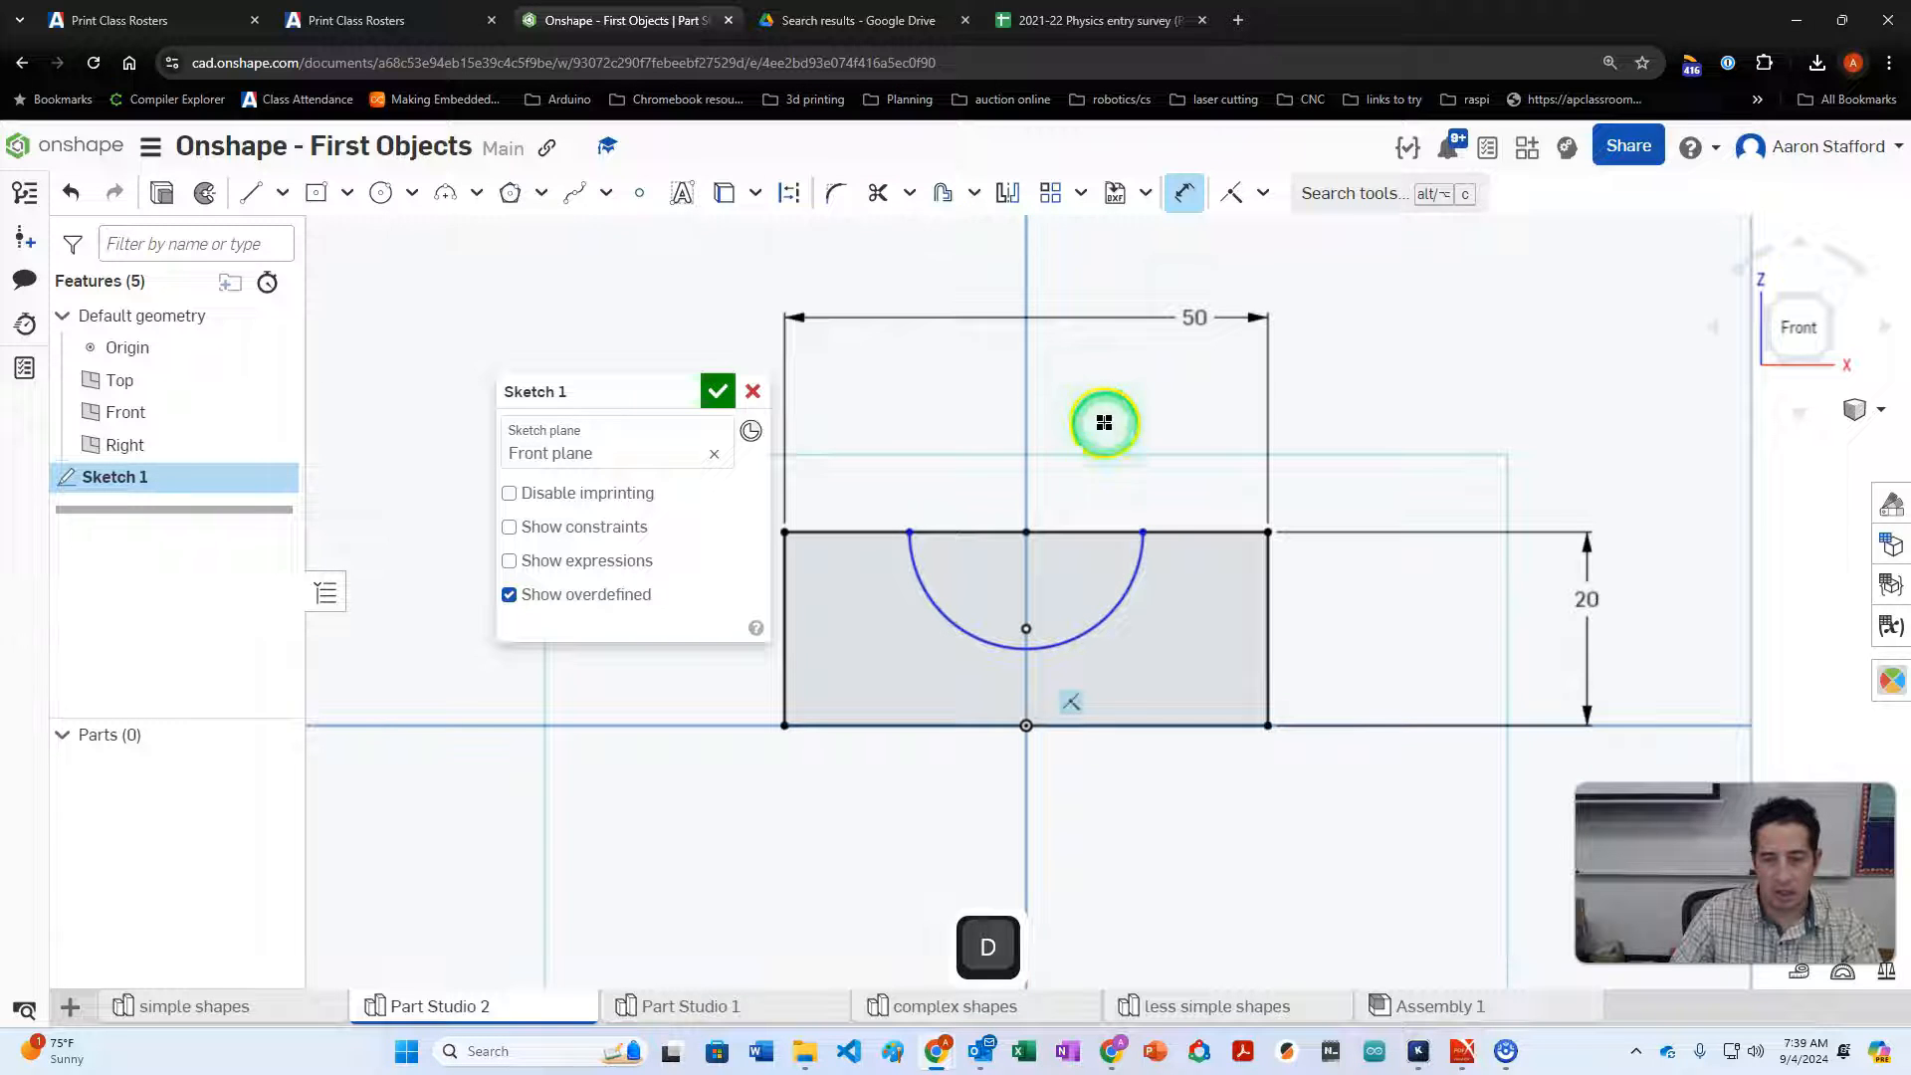
click(1142, 533)
click(937, 518)
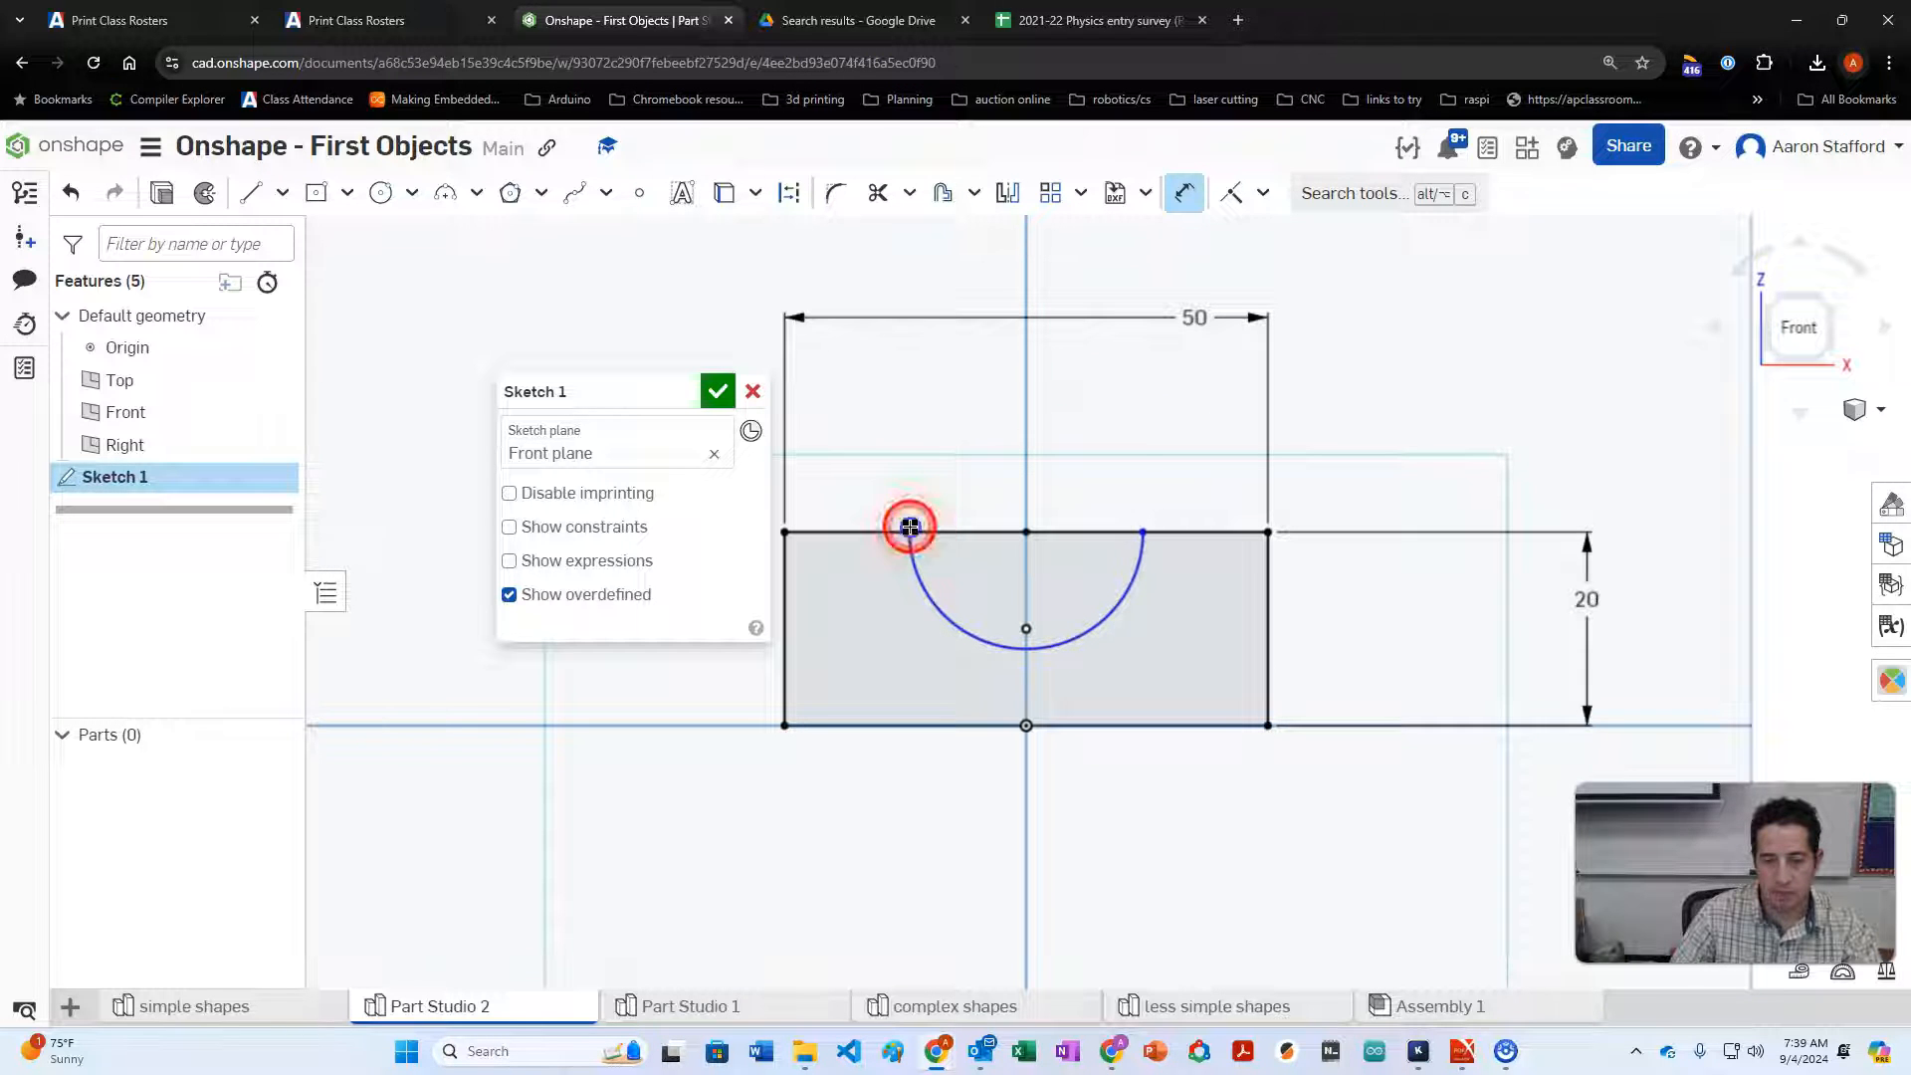
click(1003, 404)
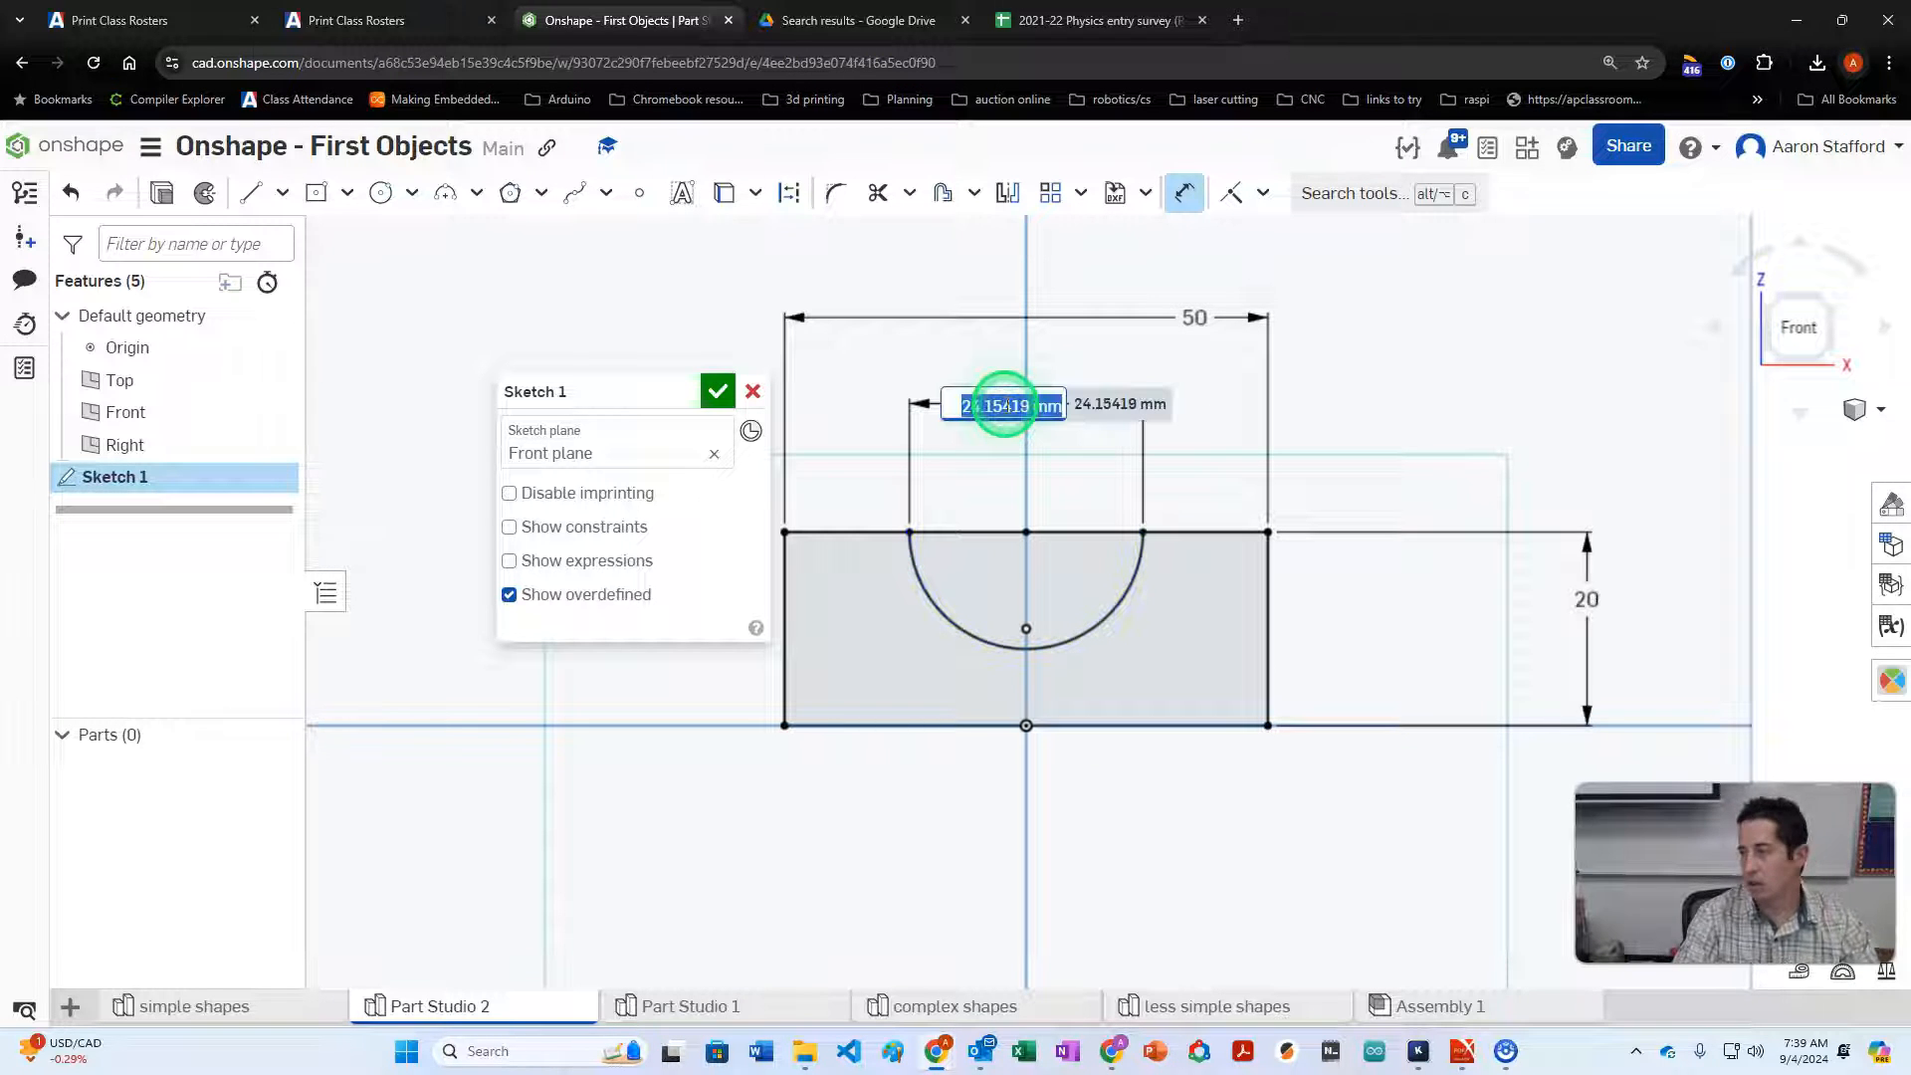
text(16)
key(Return)
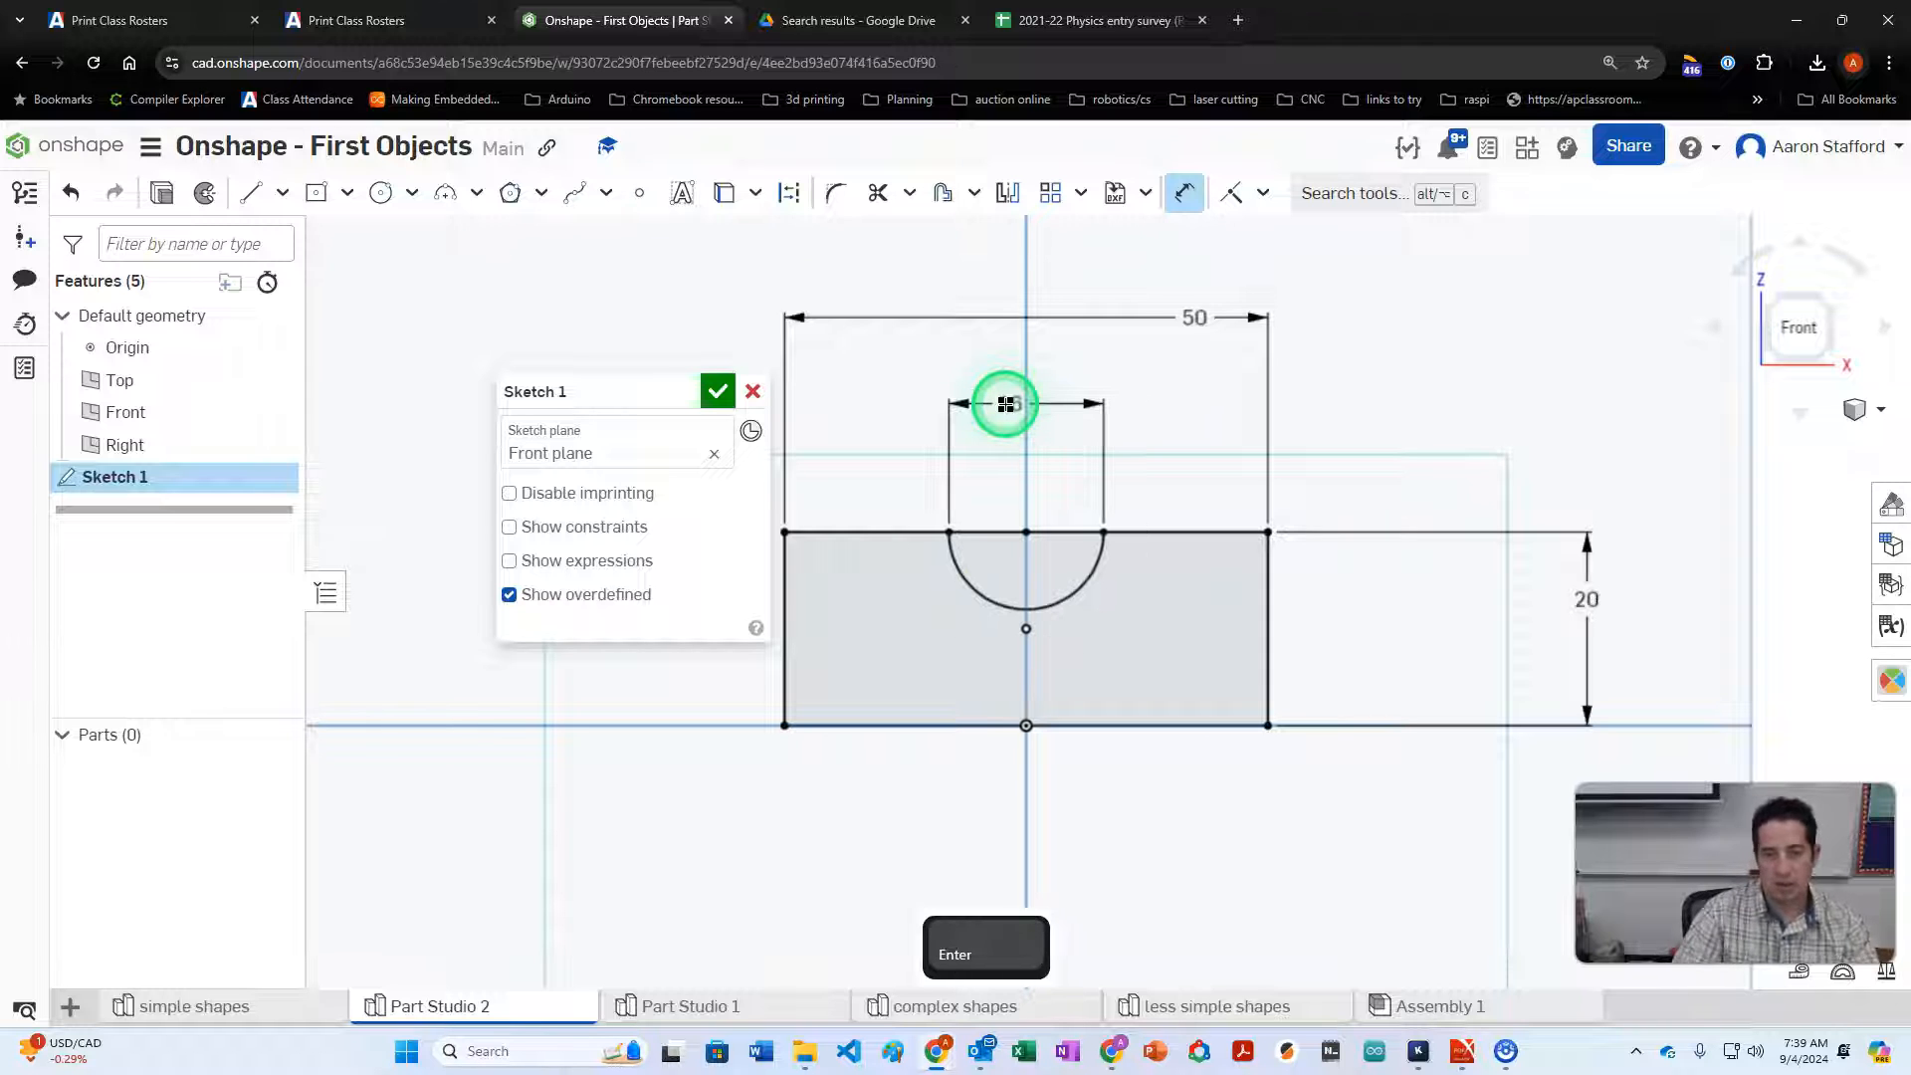
Offset the 16 mm semicircle outward by 6 mm
click(957, 195)
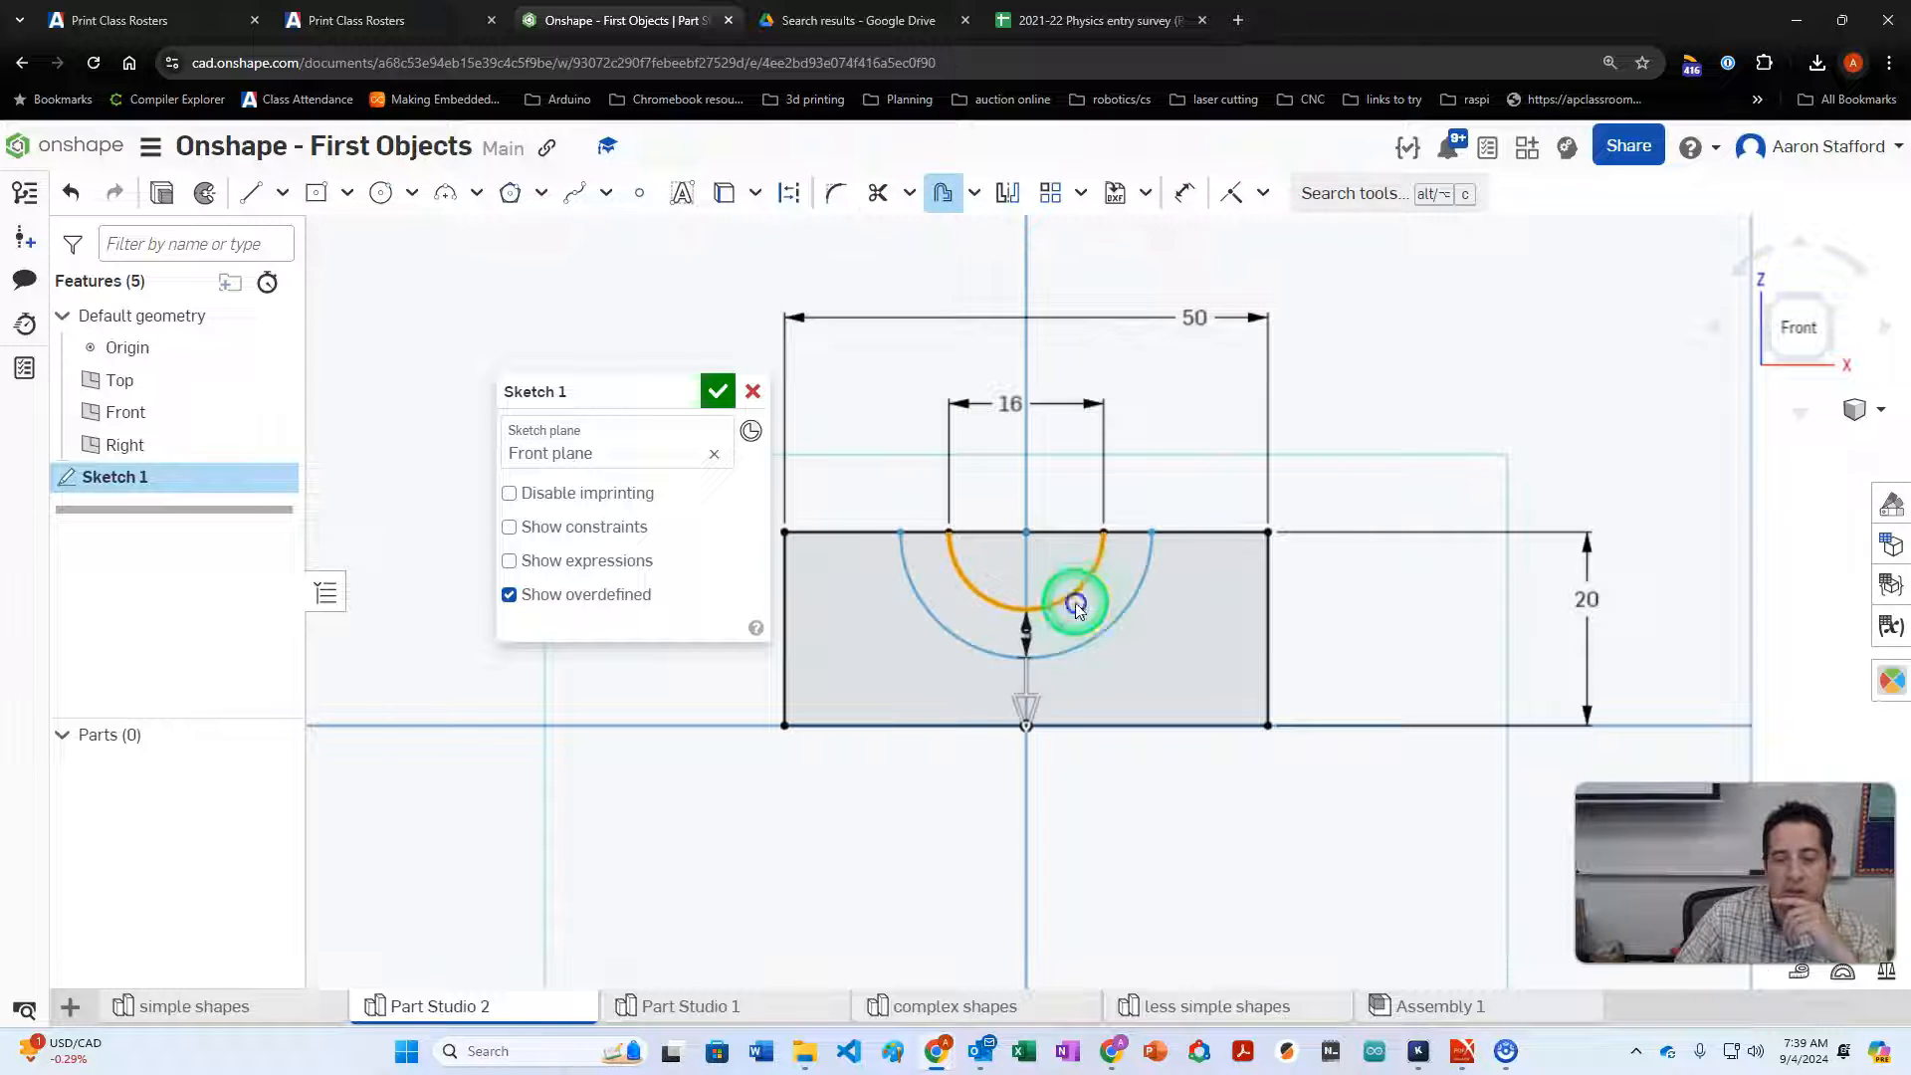
click(1077, 512)
key(Return)
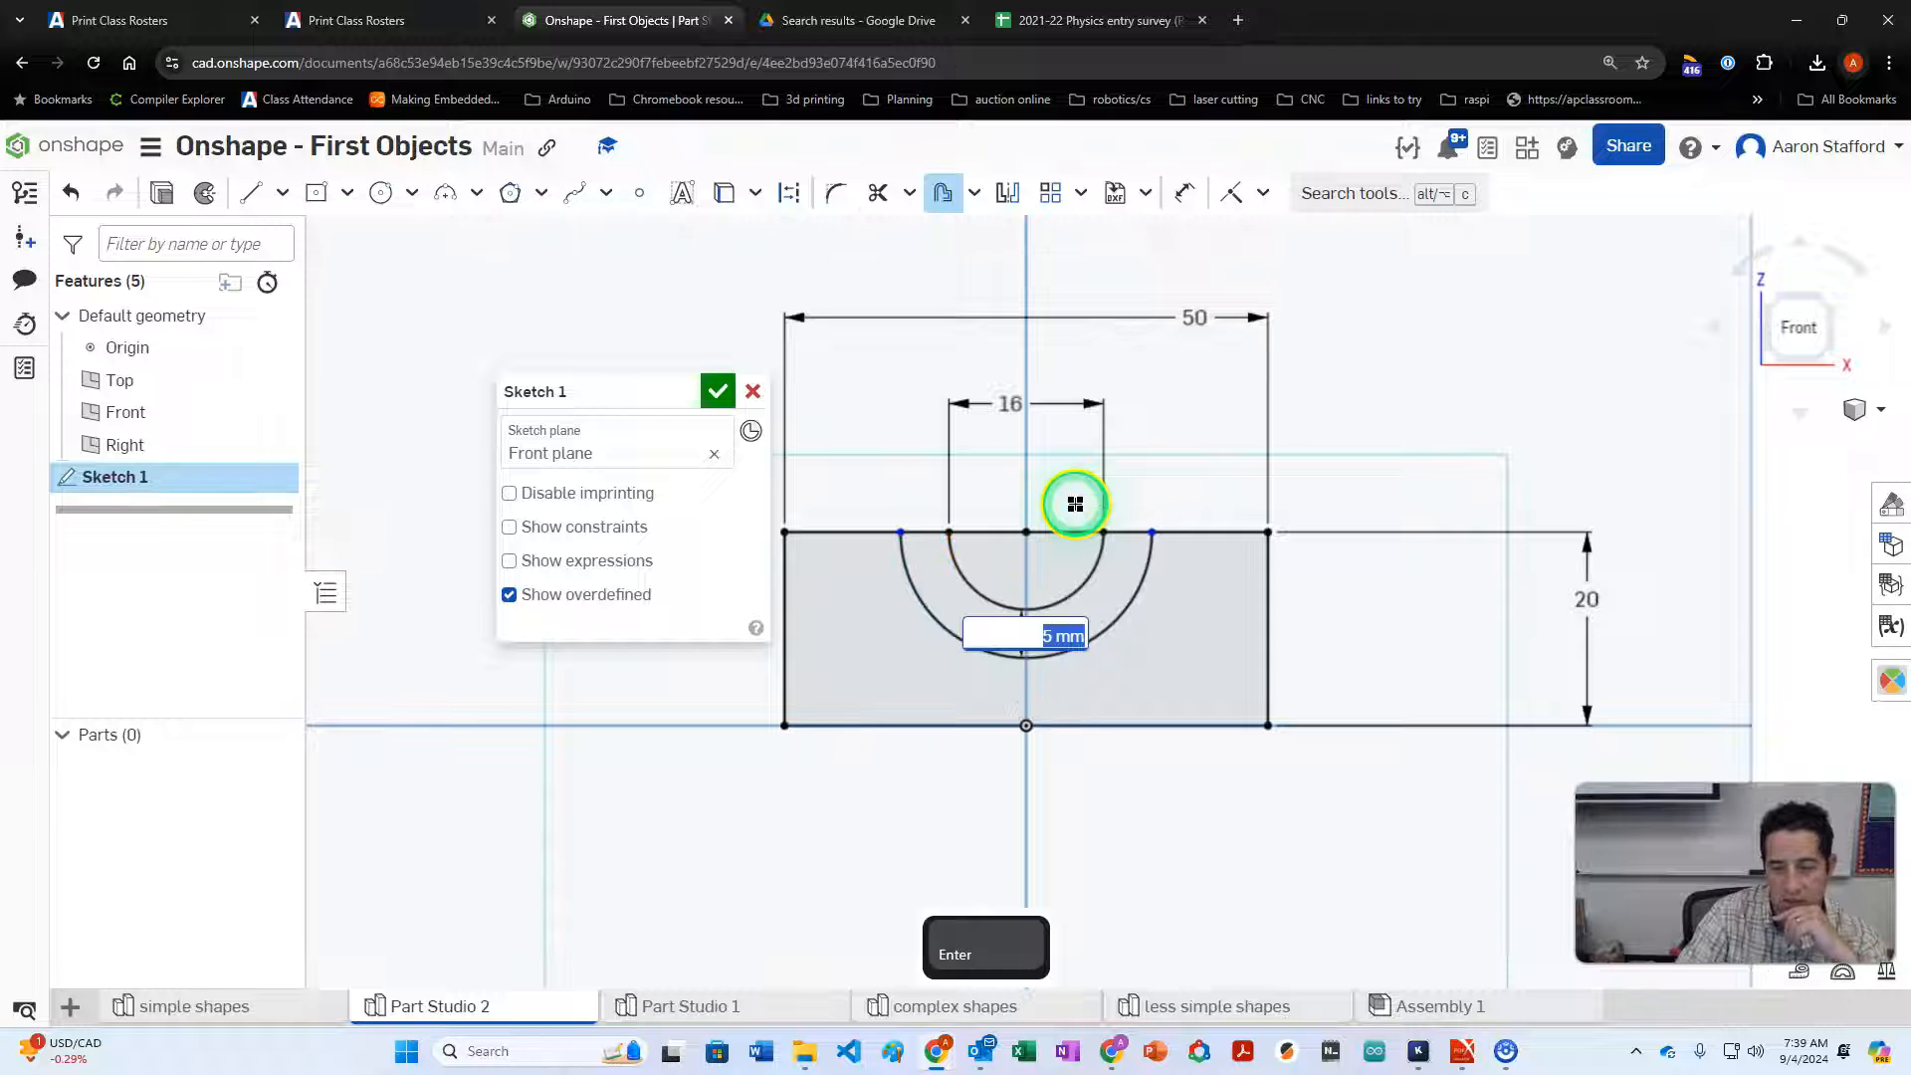
text(6)
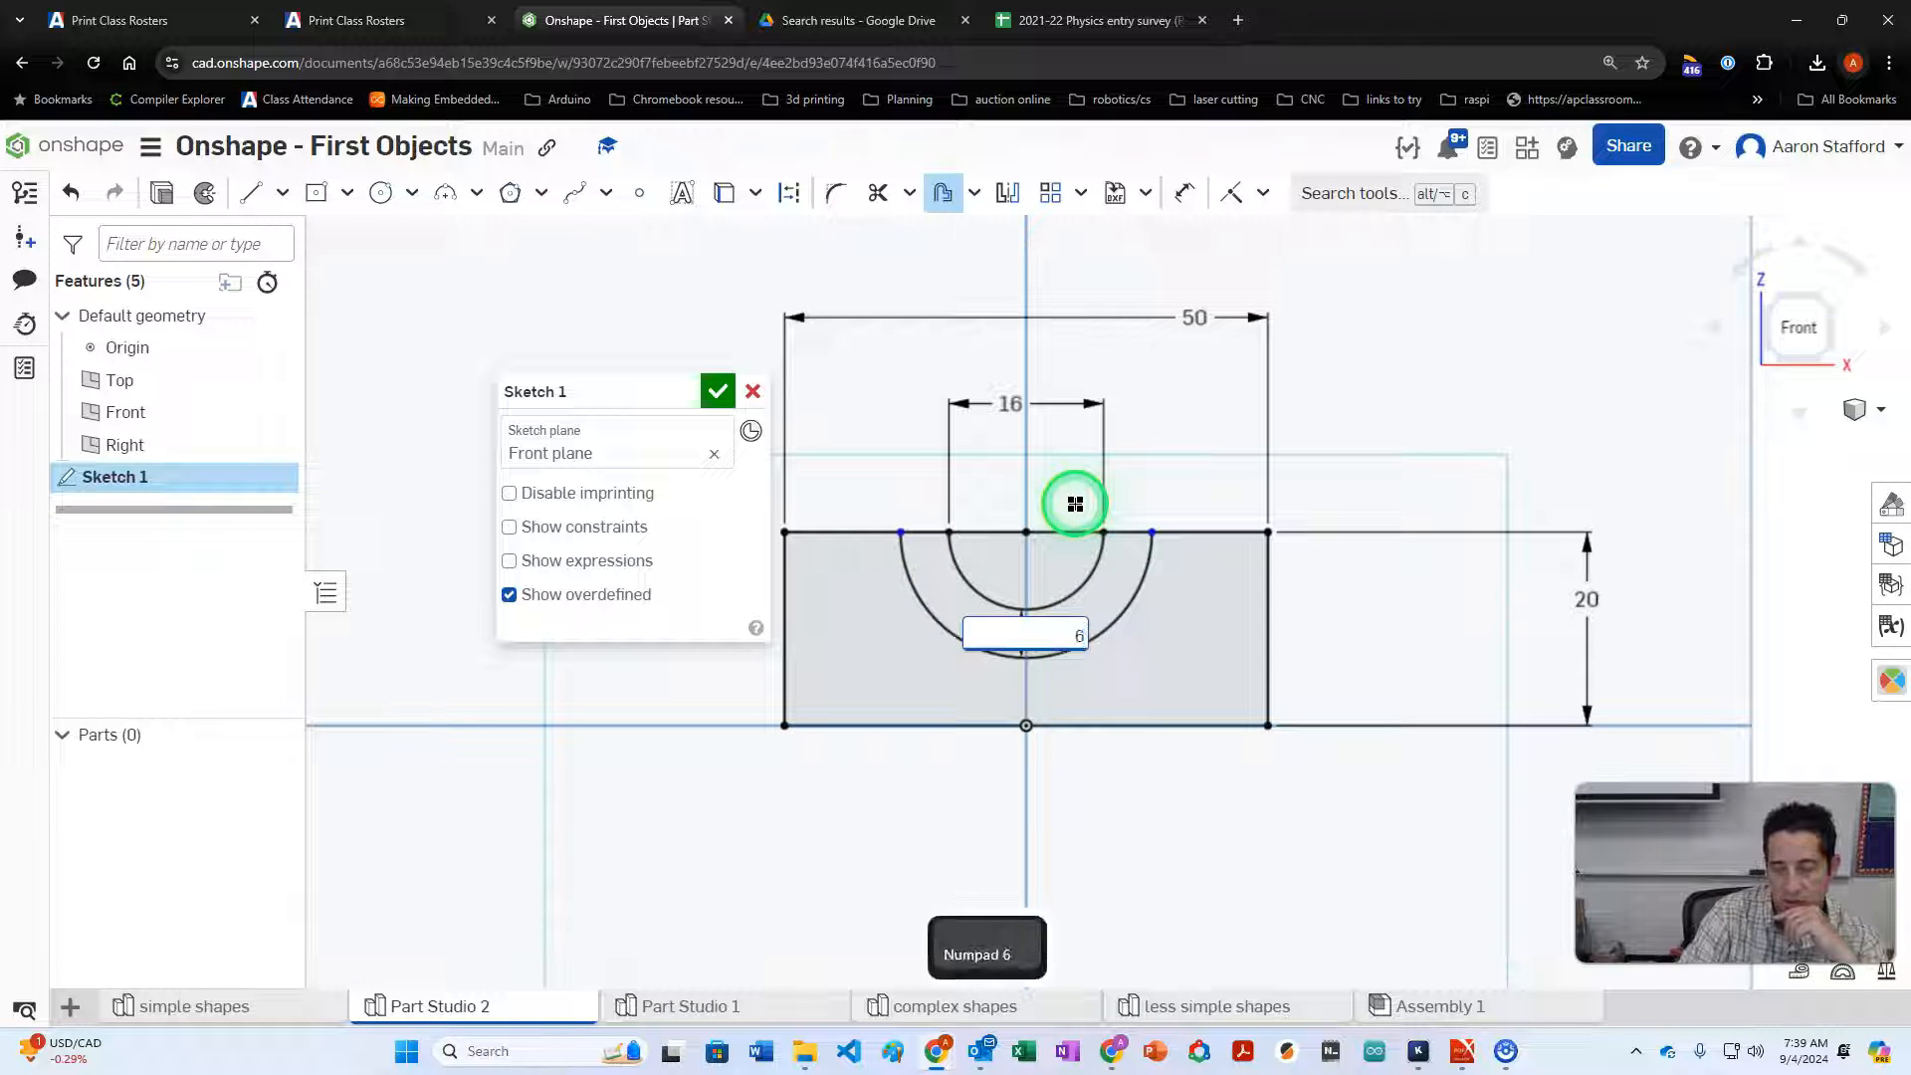
key(Return)
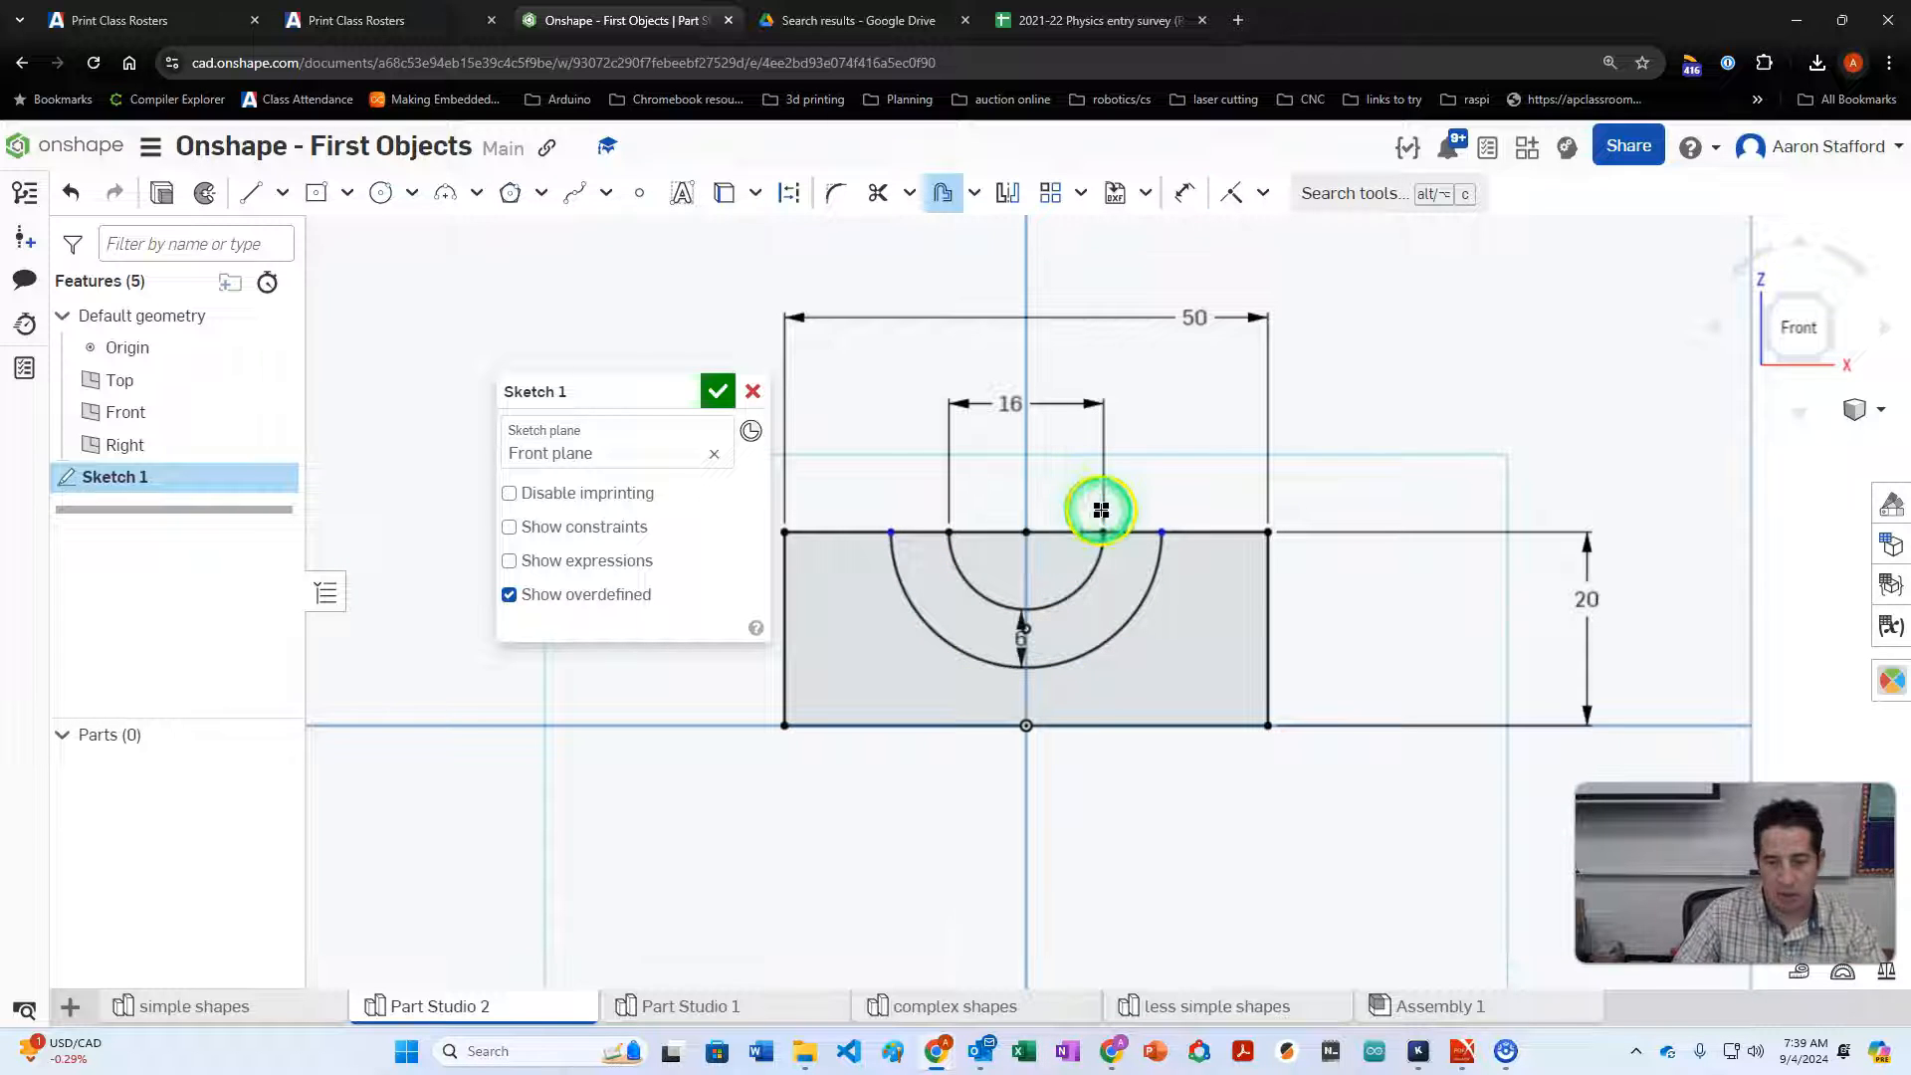
Constrain both endpoints of the outer offset arc coincident with the rectangle's top edge
click(1231, 192)
click(1164, 530)
click(1182, 533)
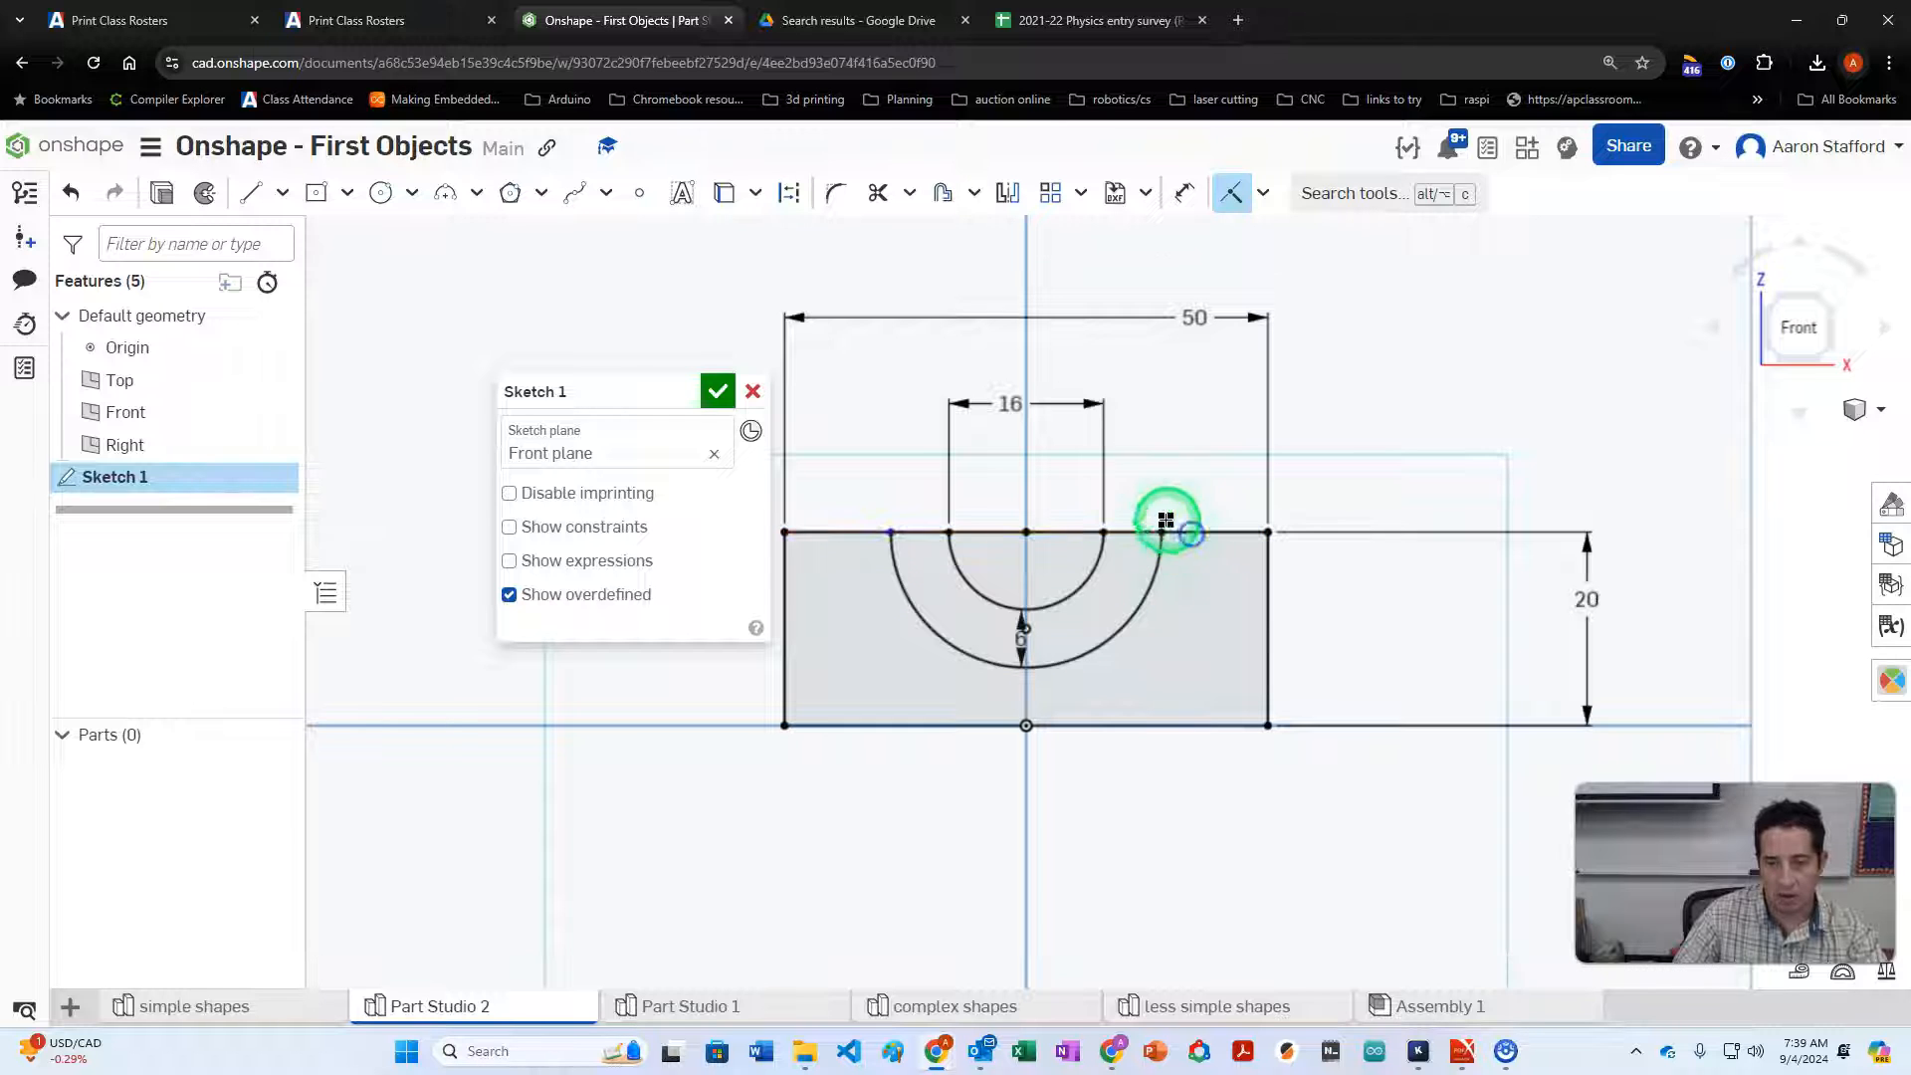
click(897, 530)
click(861, 529)
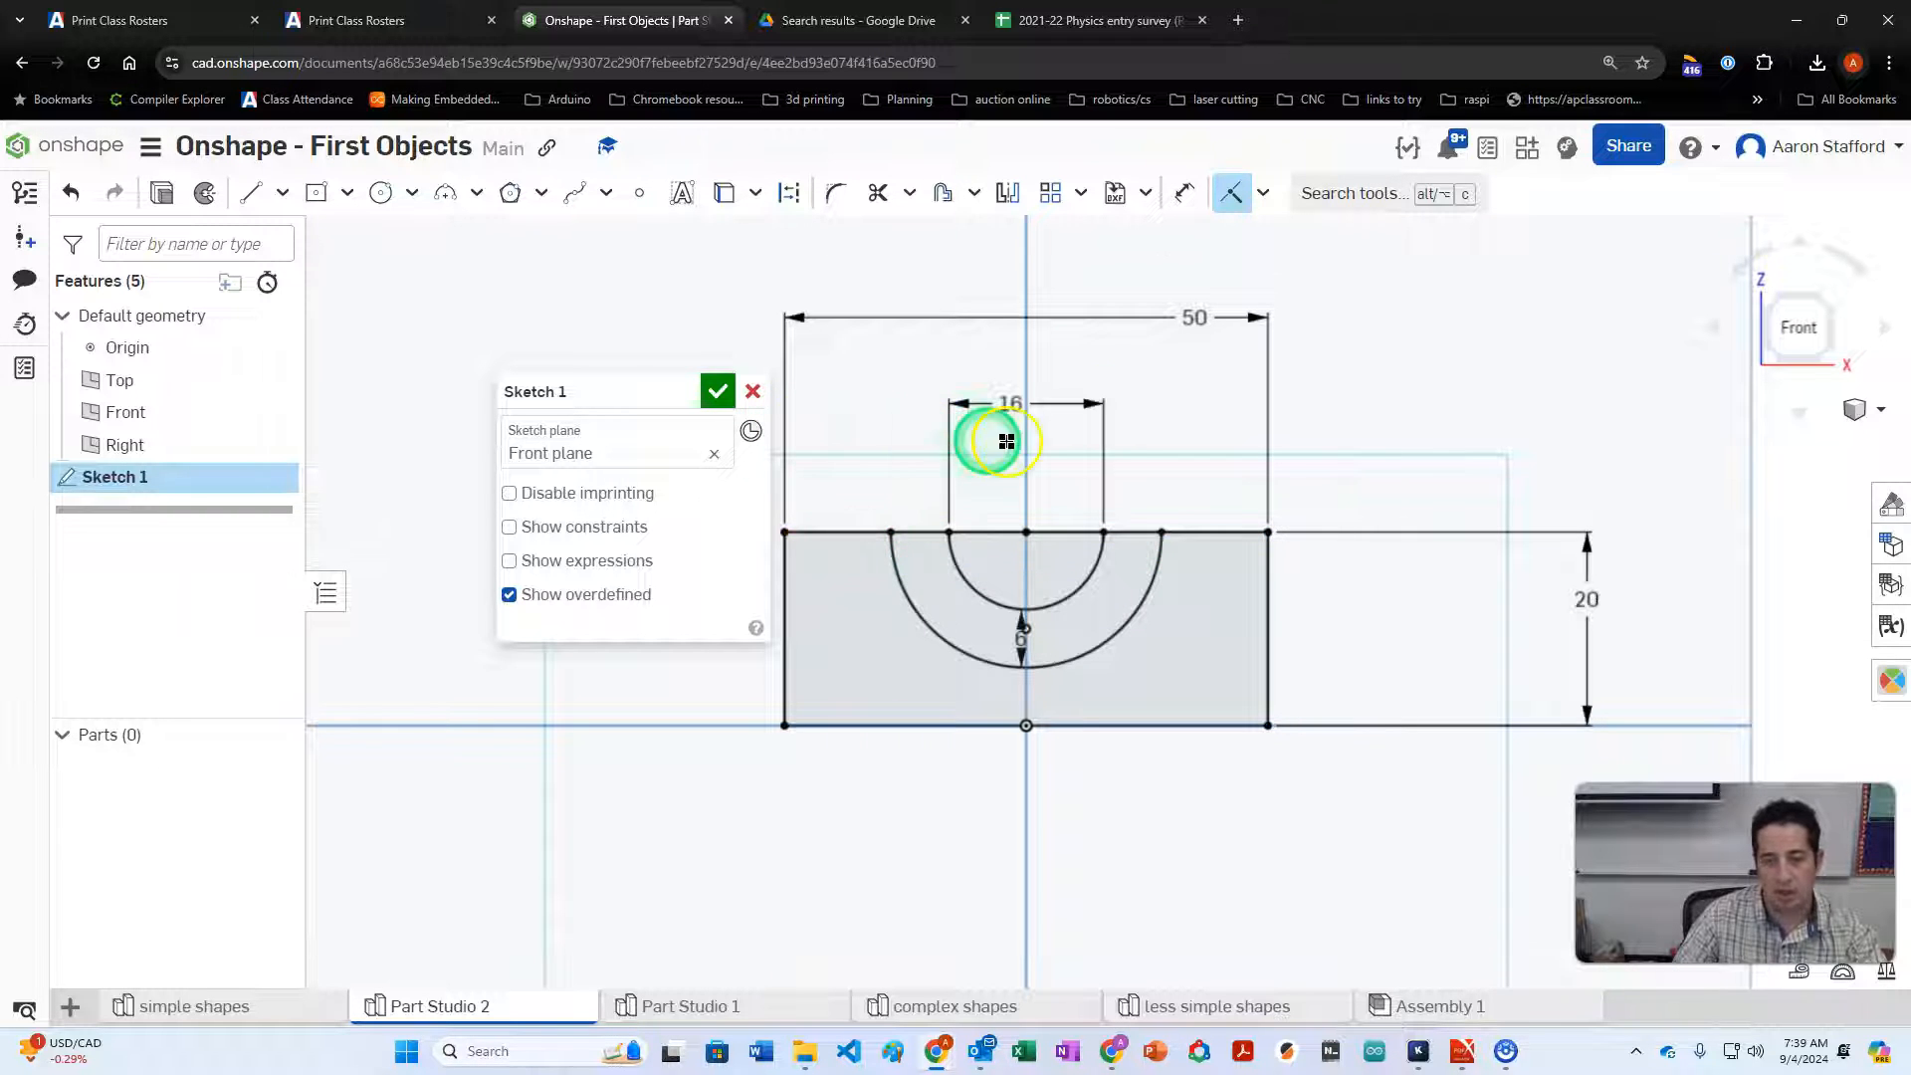
key(i)
key(i)
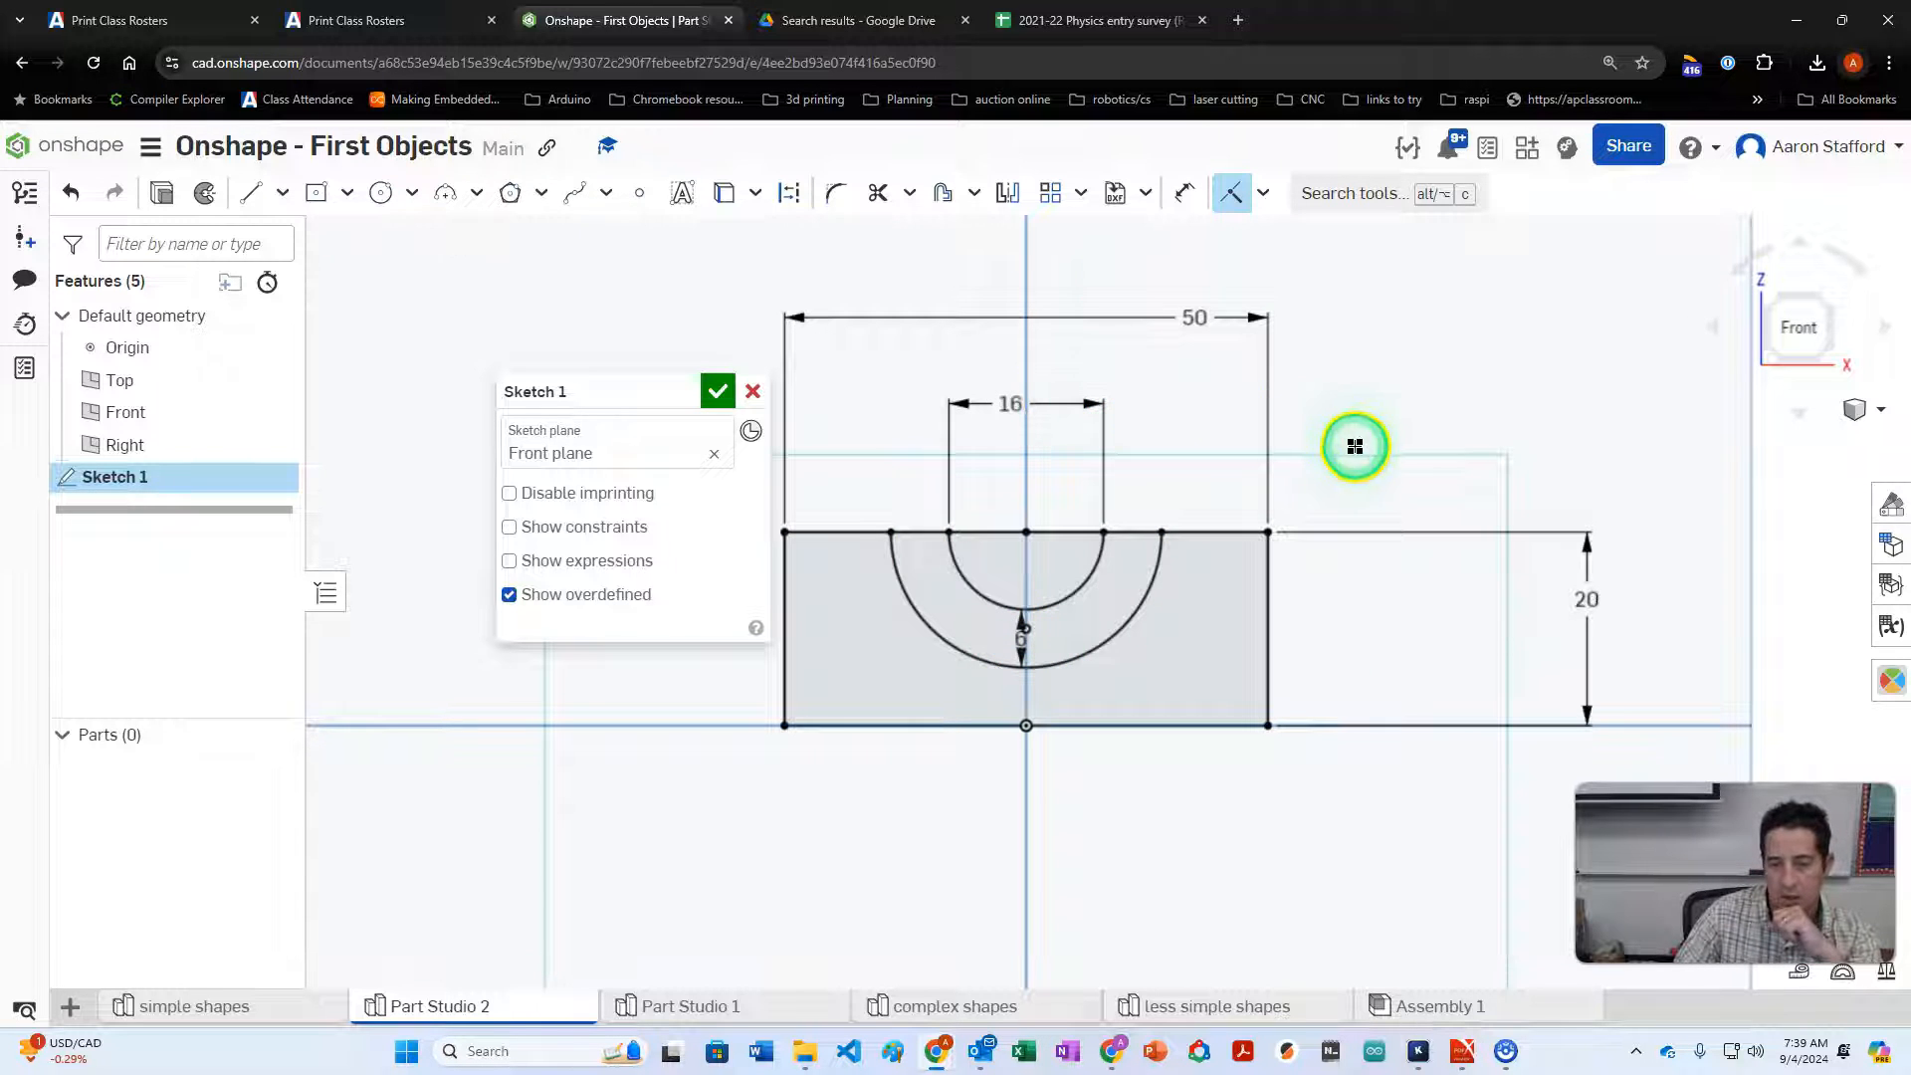
Try to trim the rectangle's top edge between the inner arc's endpoints, and undo both trims
click(891, 207)
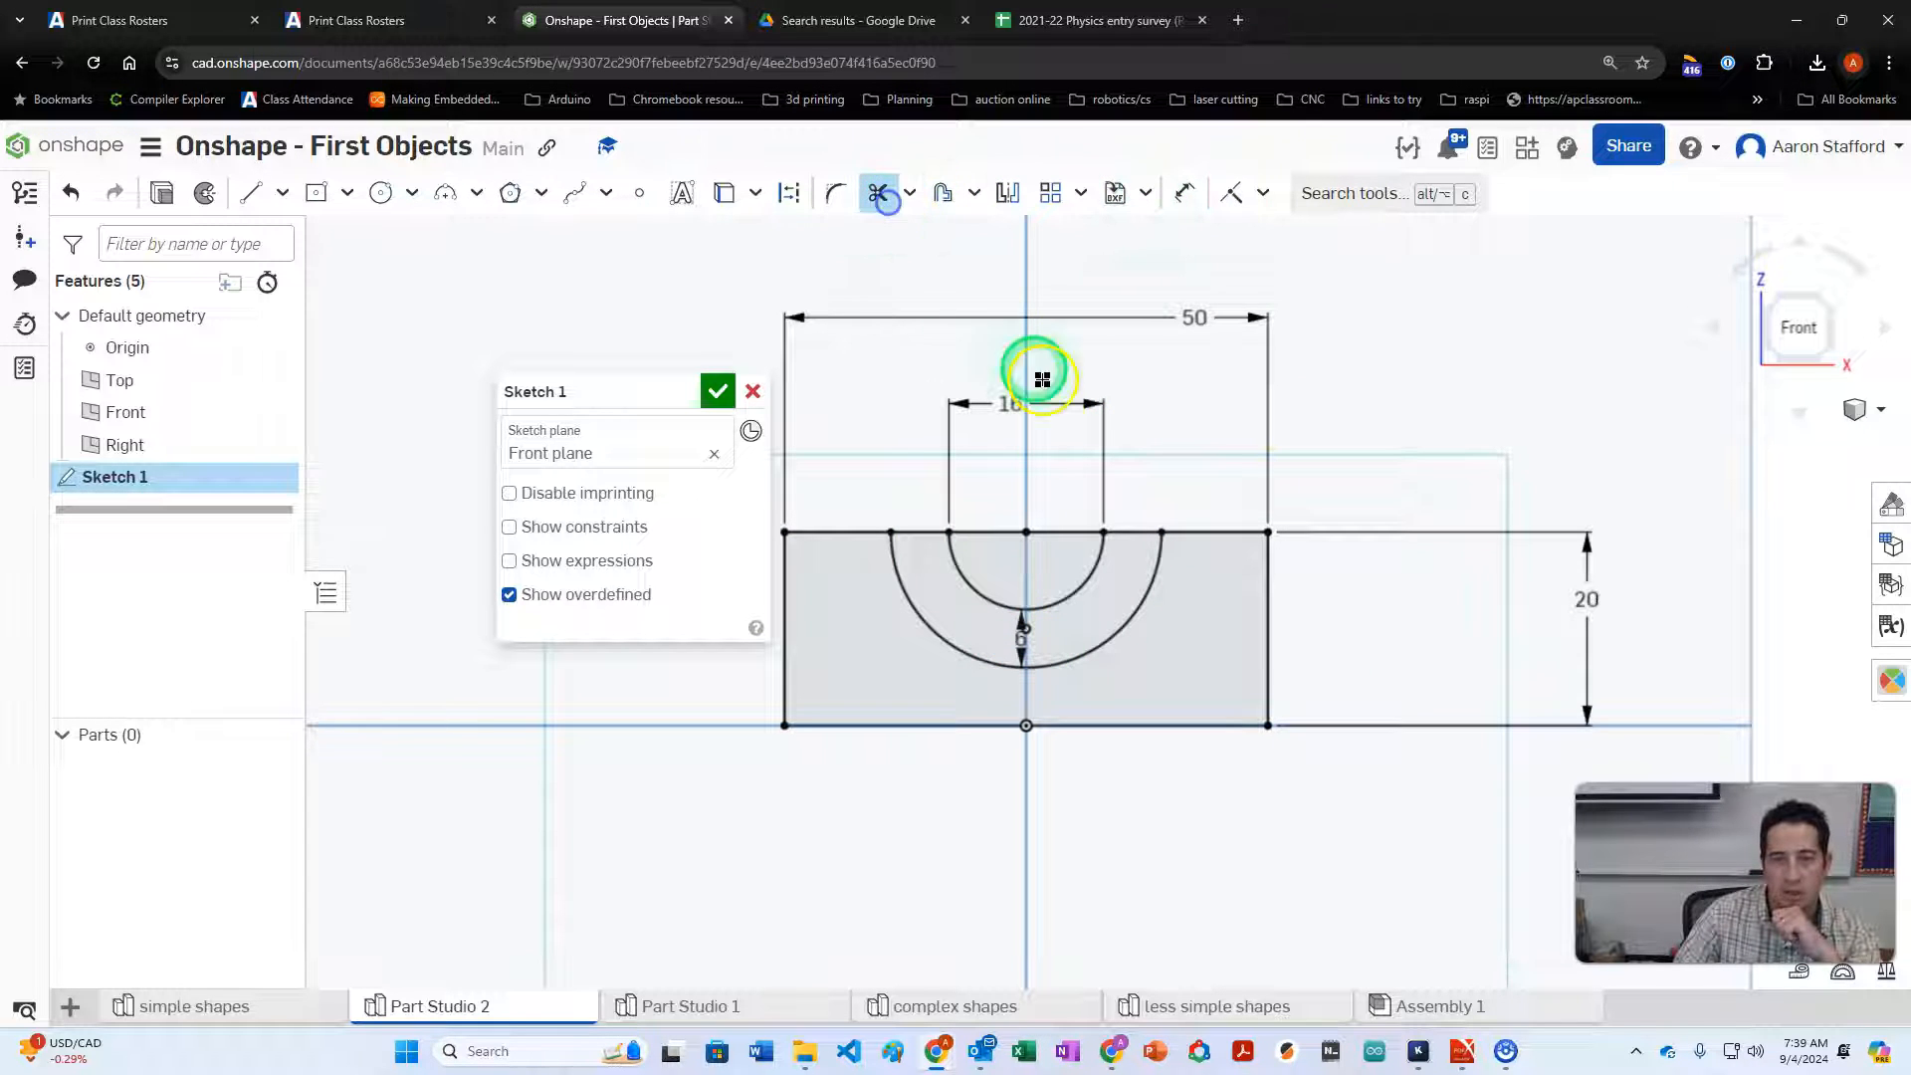
click(1049, 532)
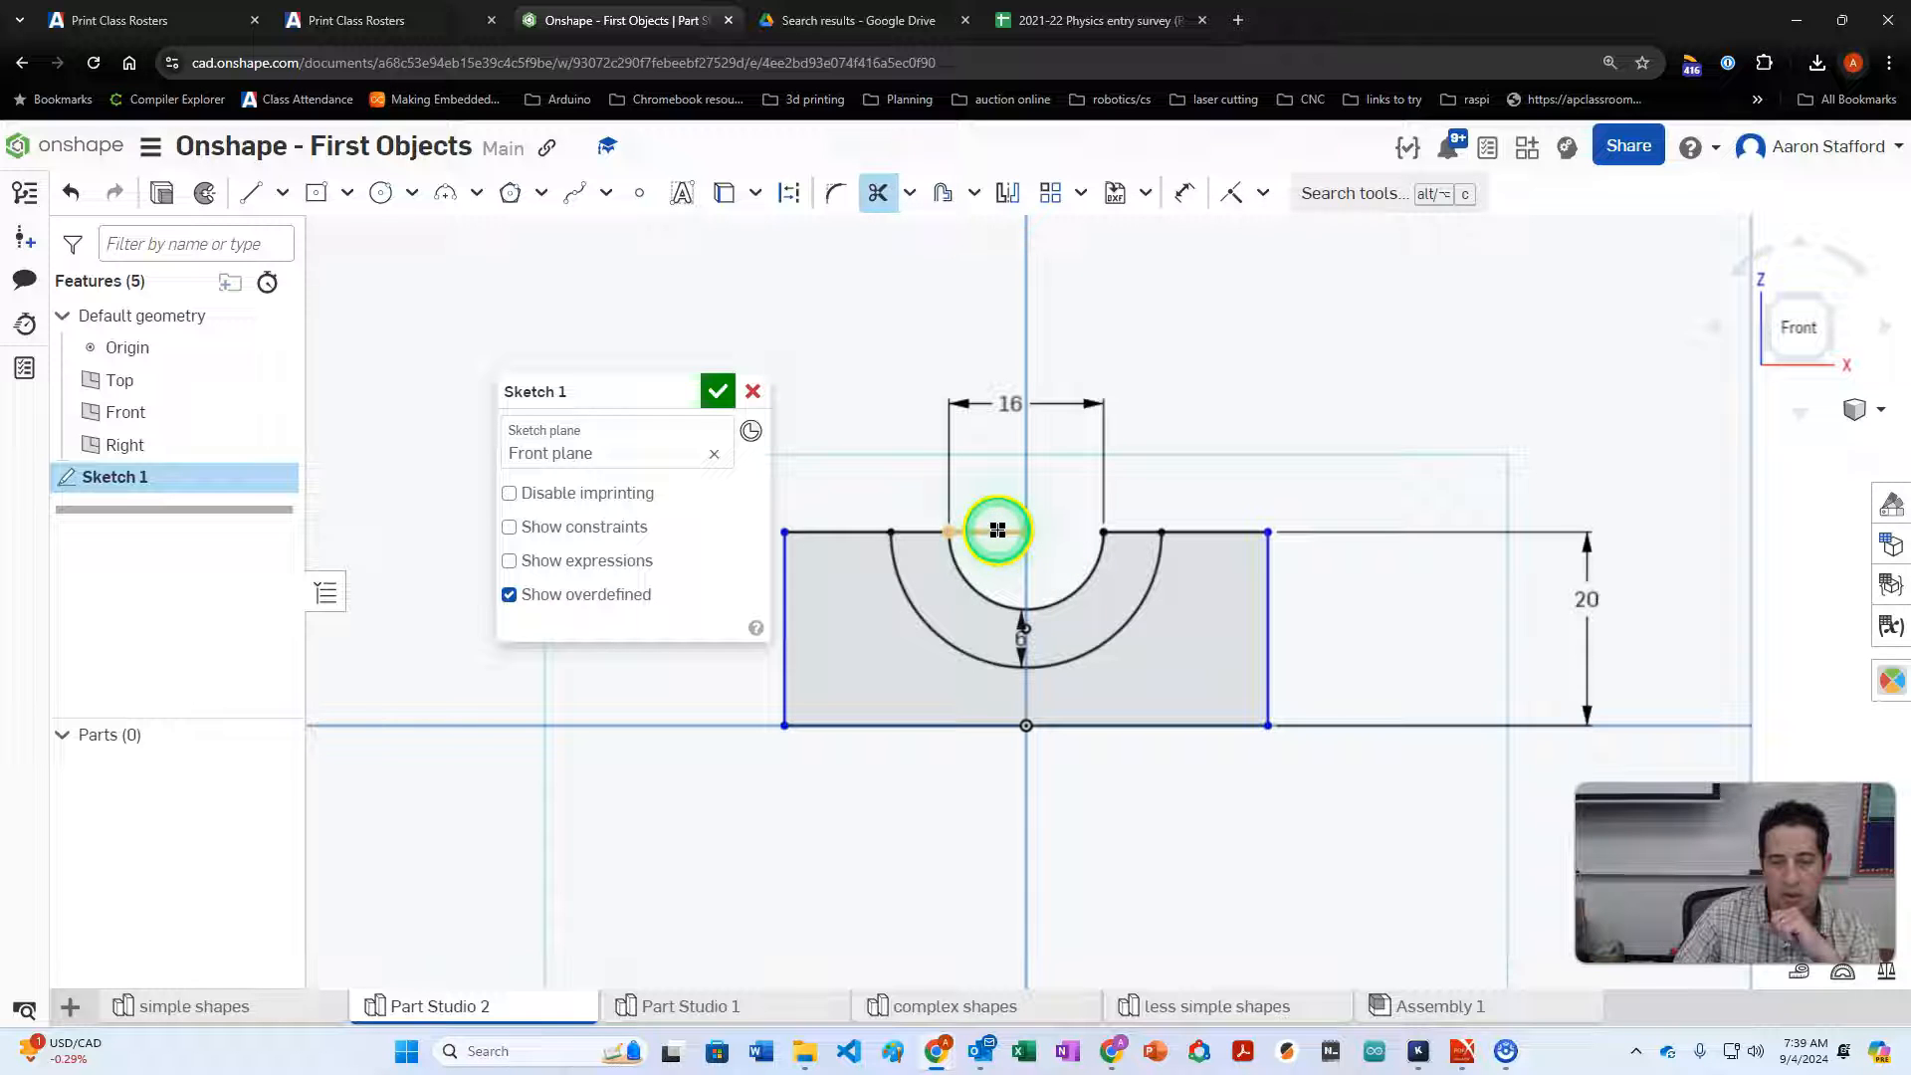
click(997, 531)
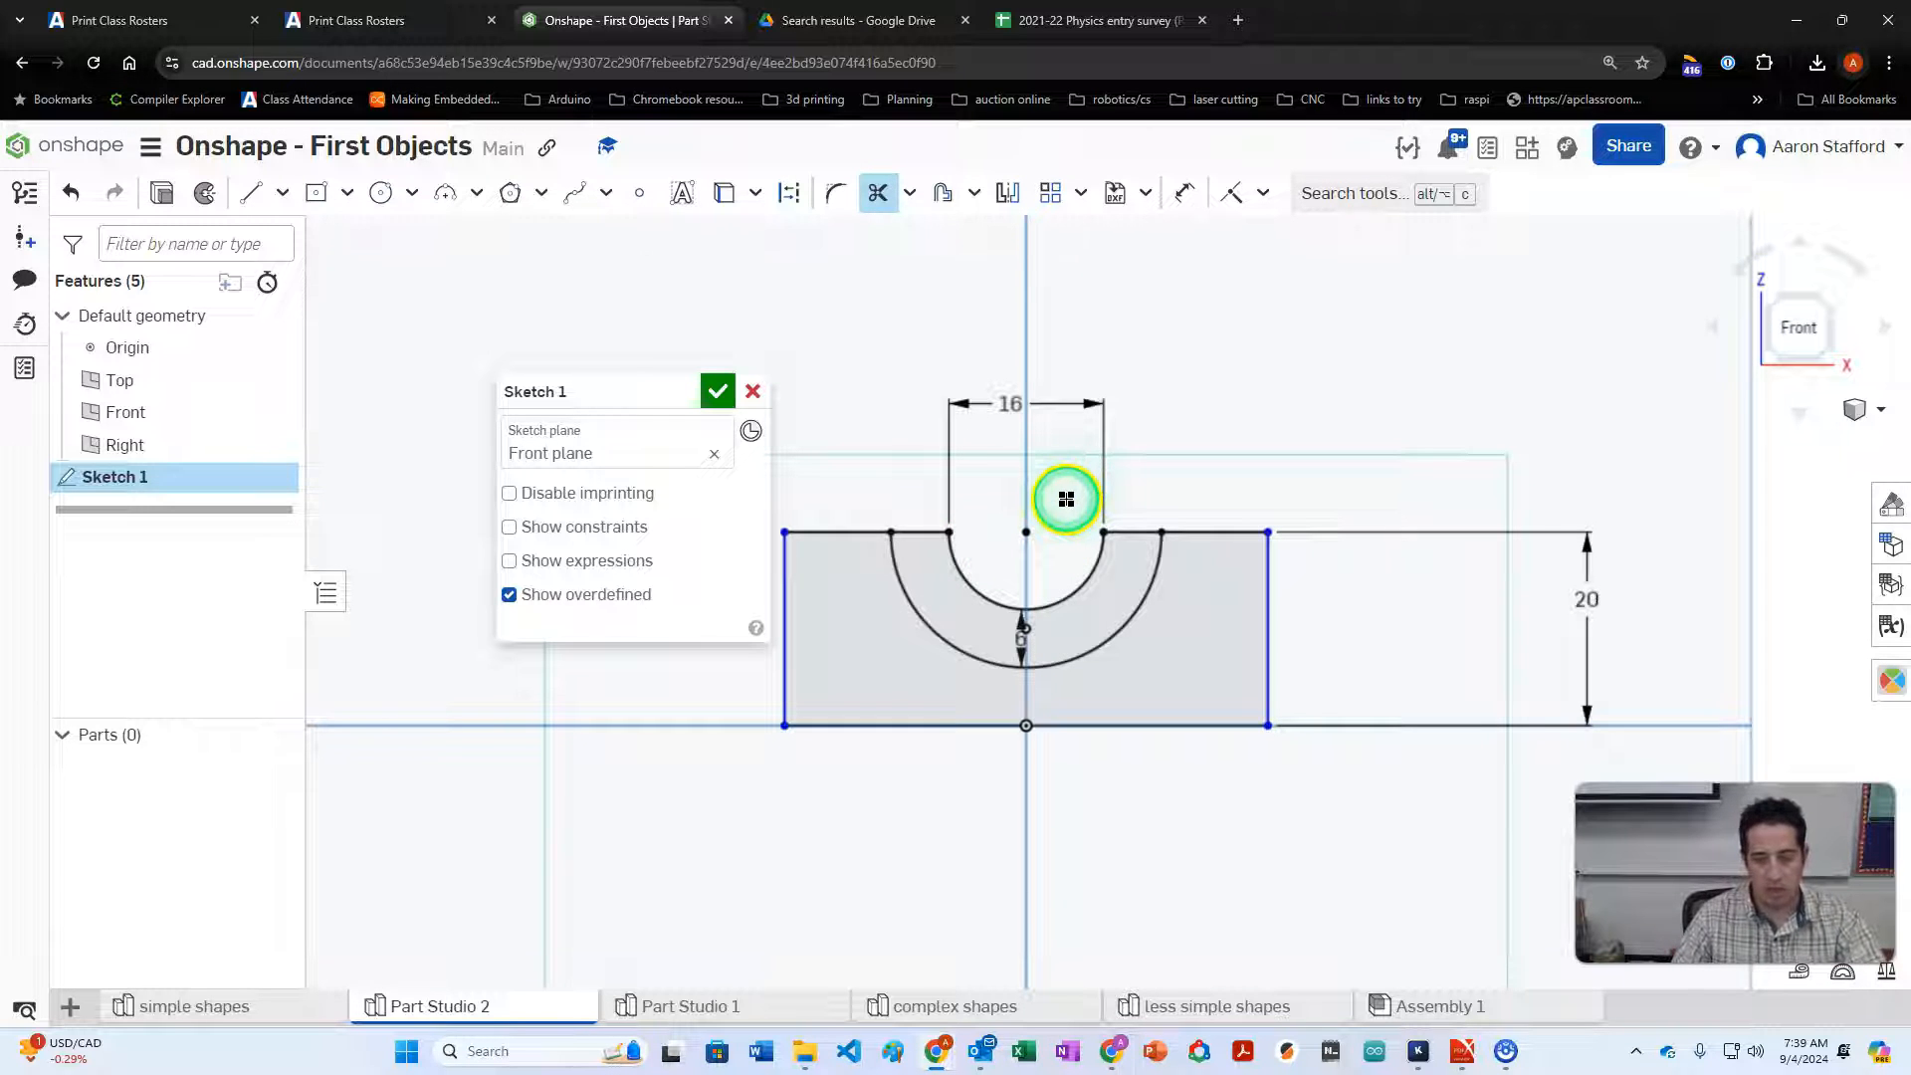
key(ctrl+z)
key(ctrl+z)
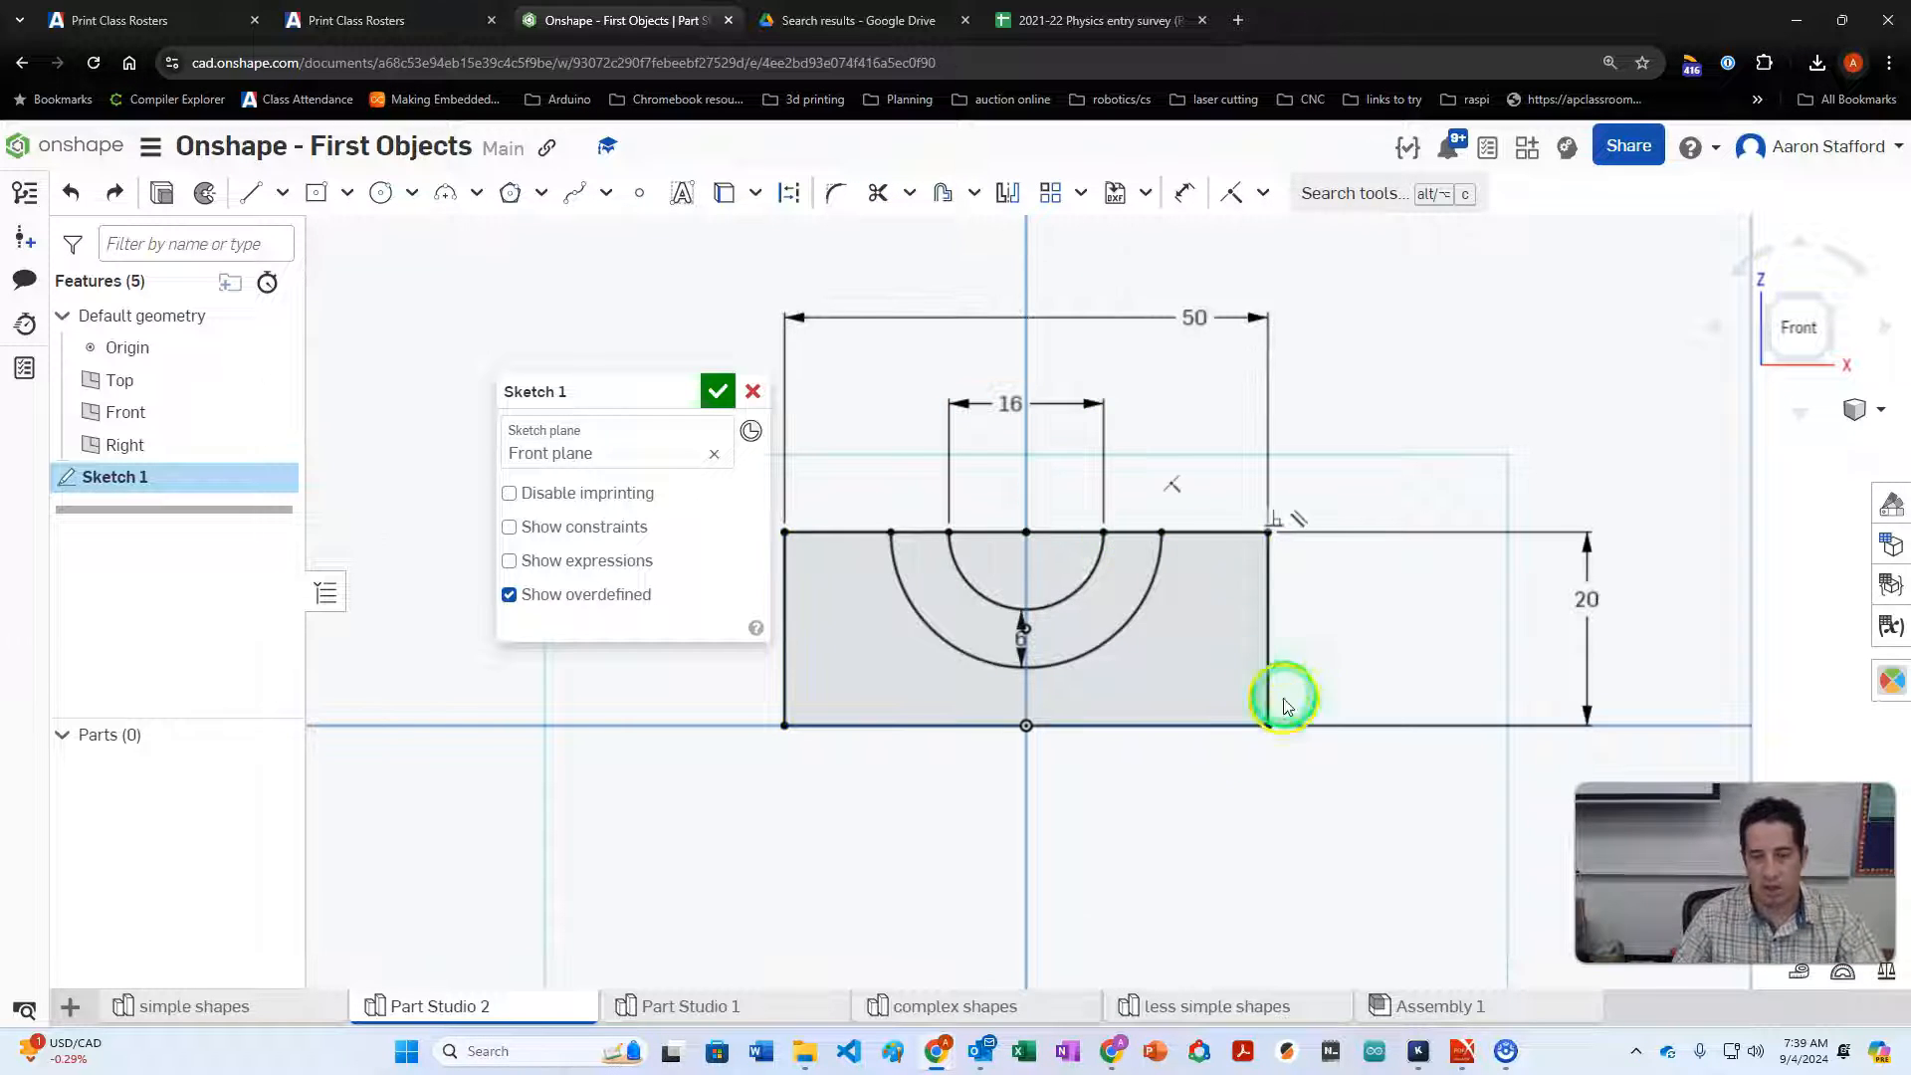
Start an extrude using only the rectangle region outside the outer arc and the half-ring between the two arcs
key(Escape)
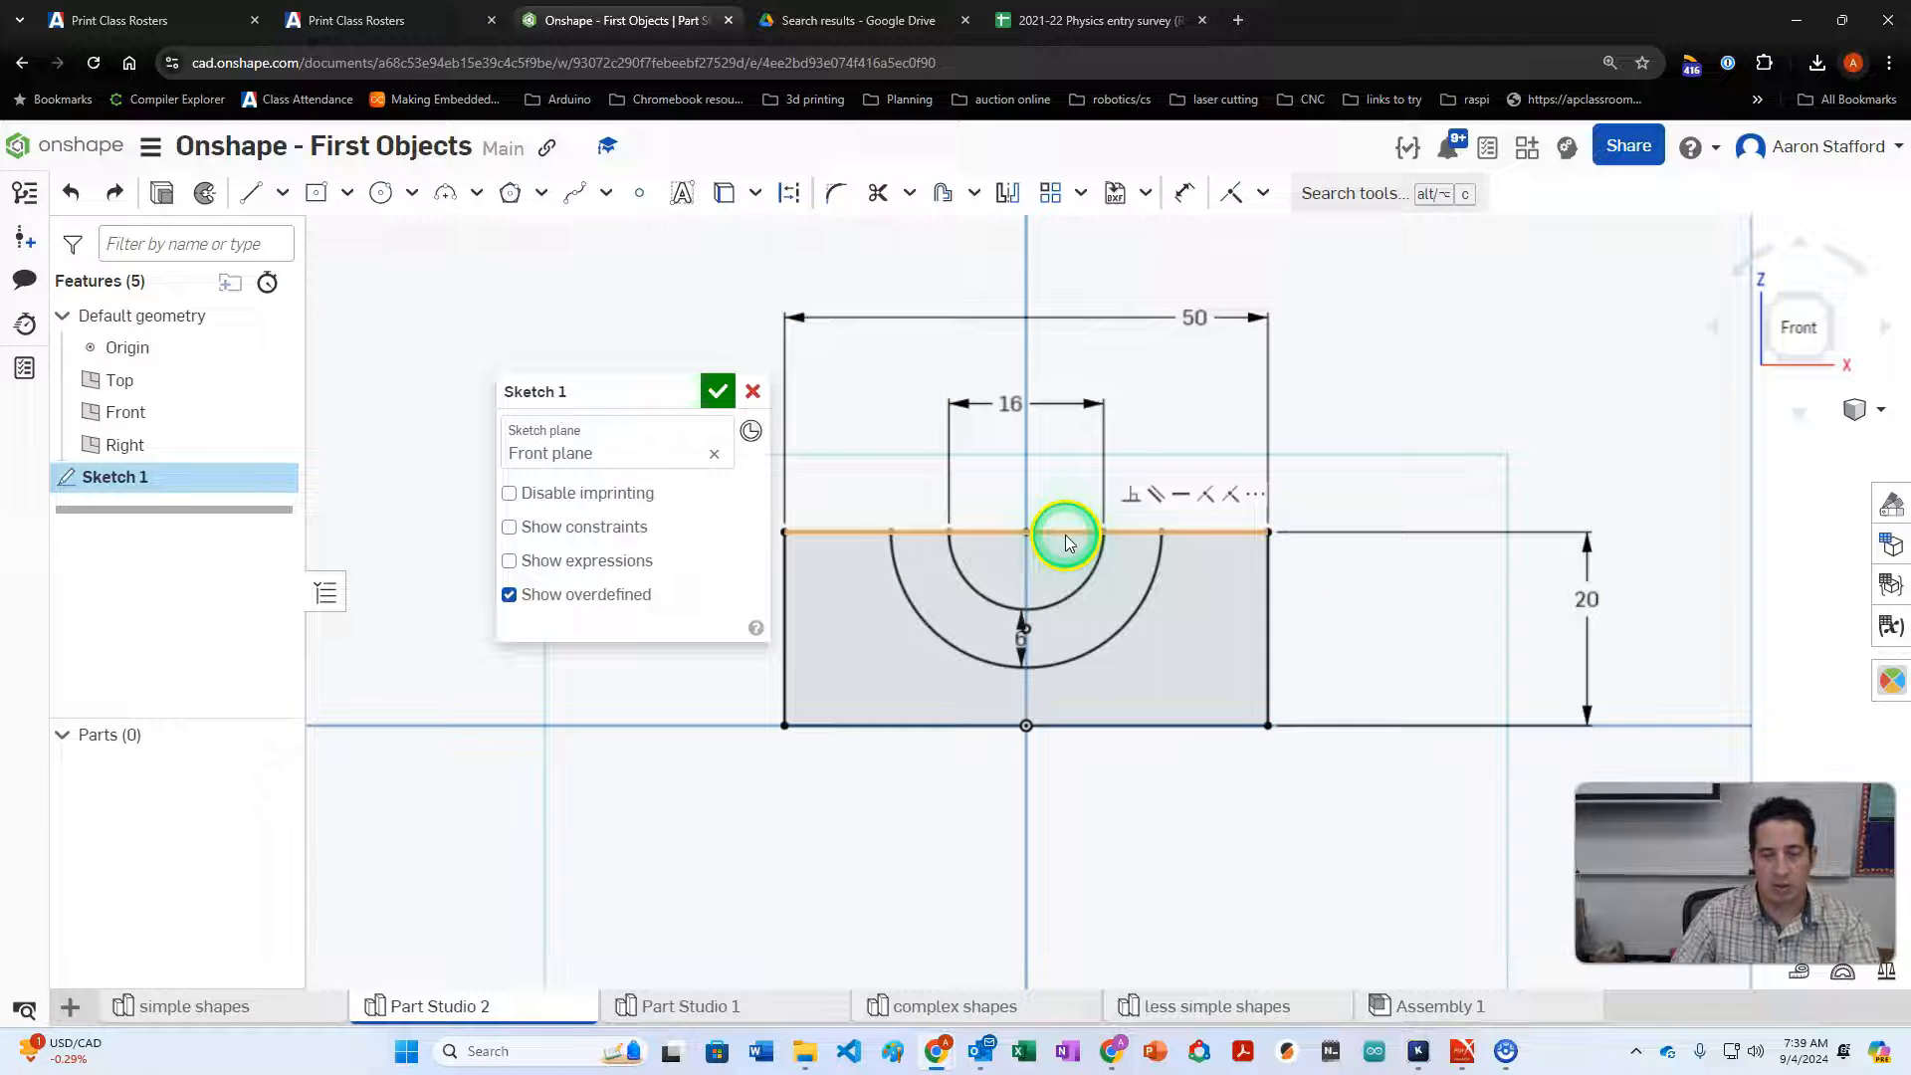
key(Escape)
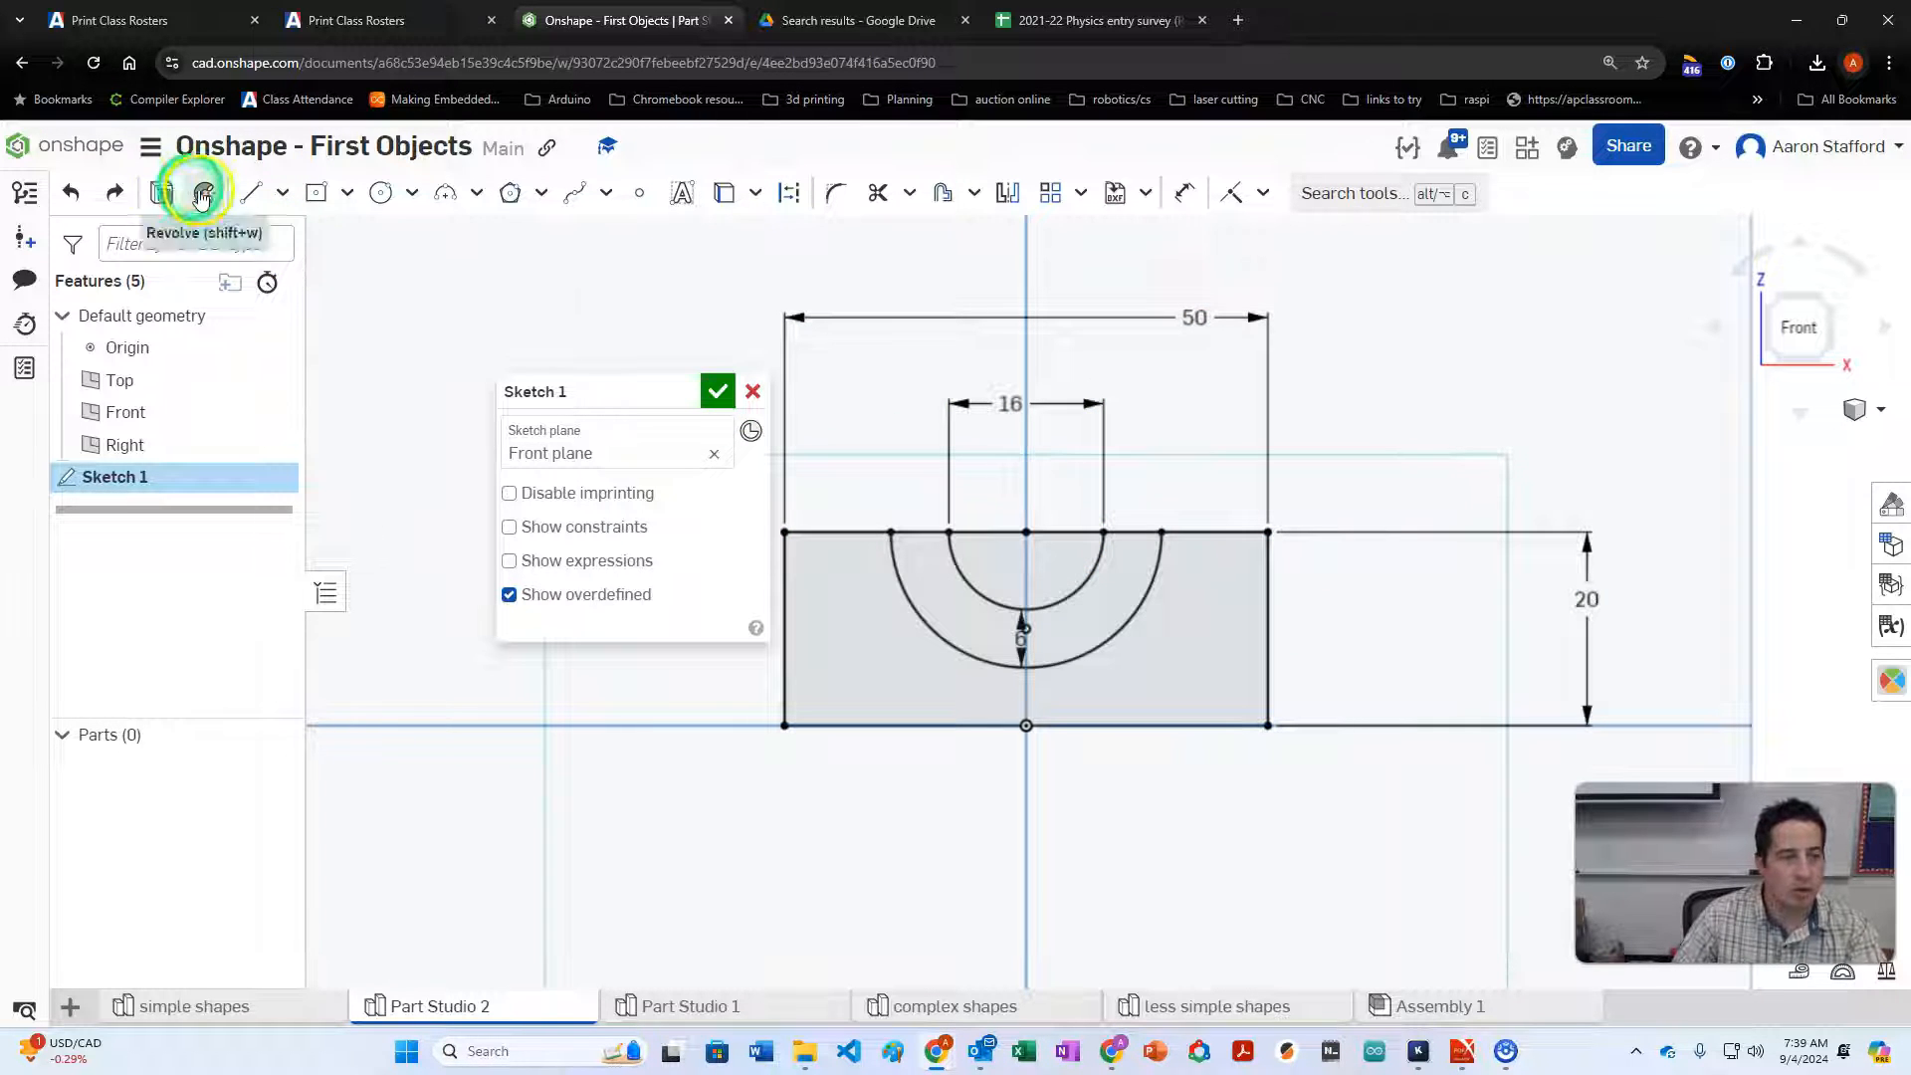
click(153, 196)
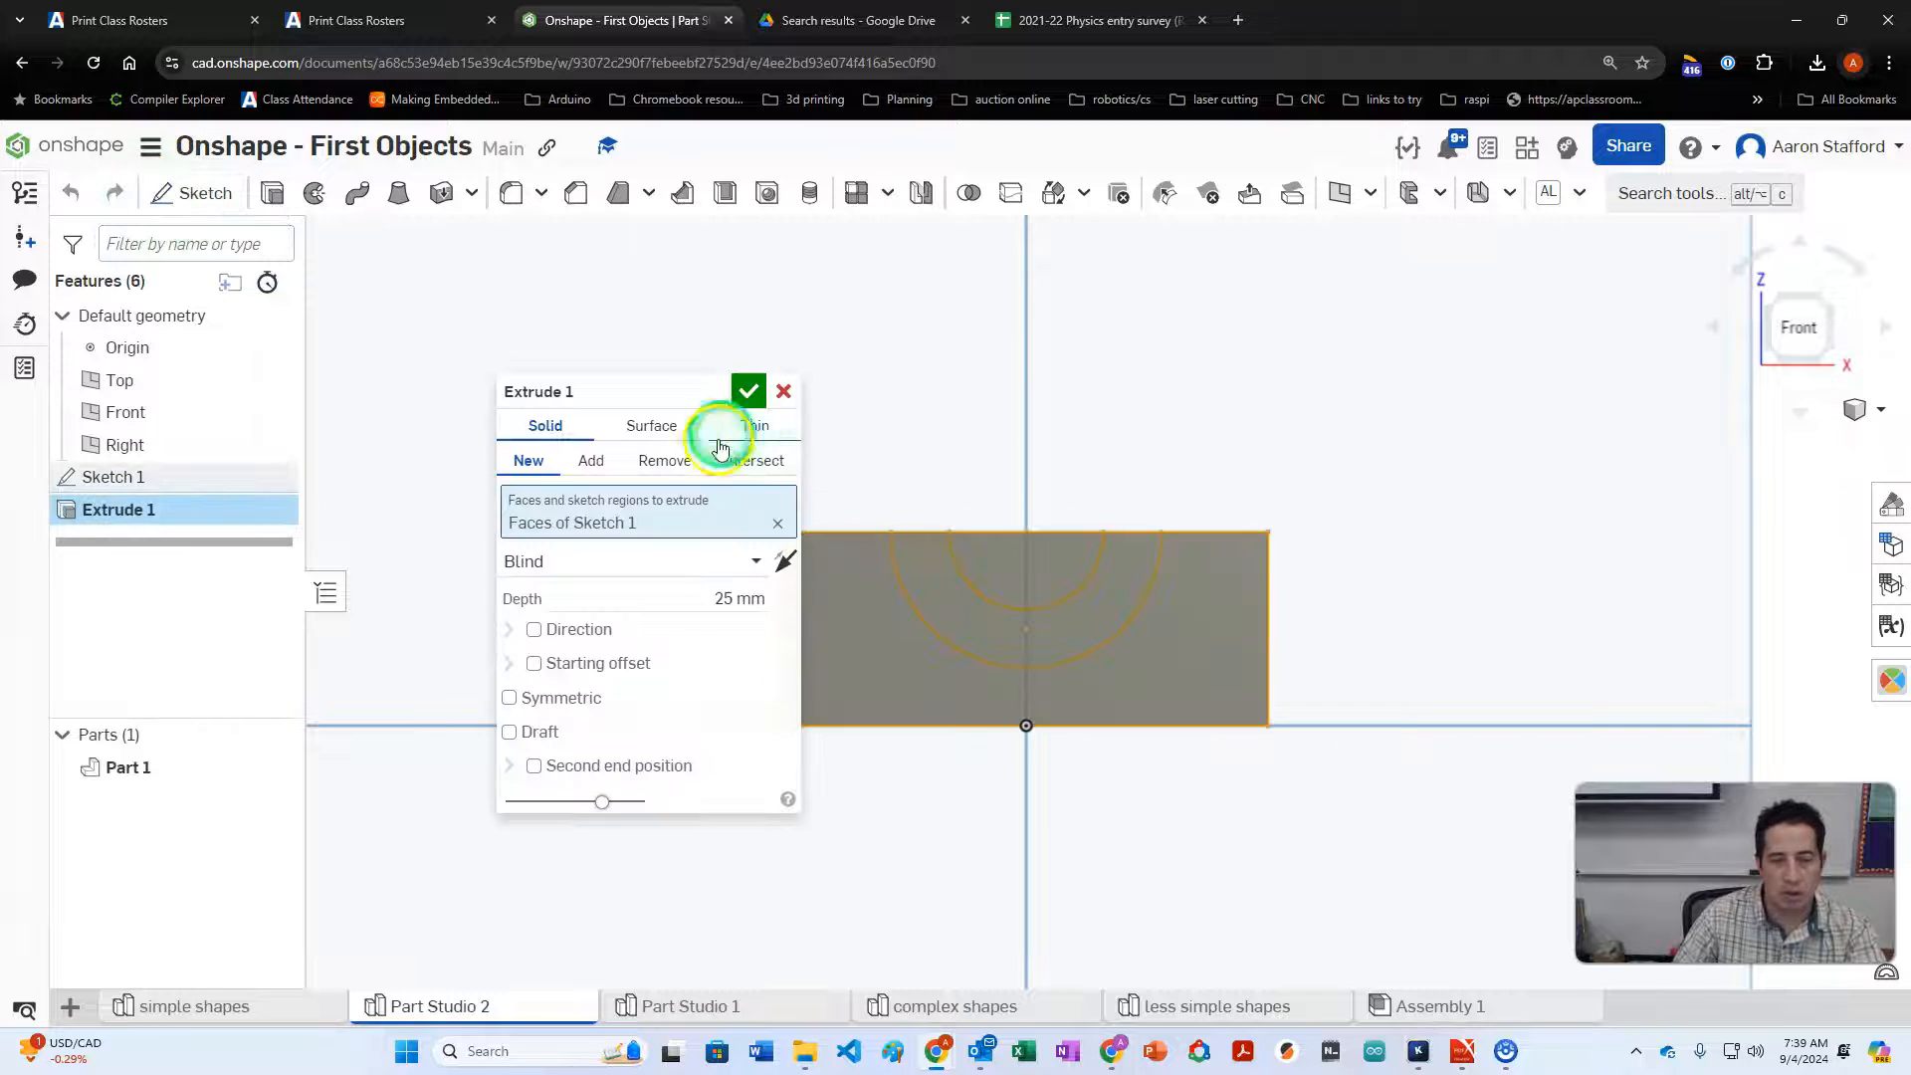
click(779, 525)
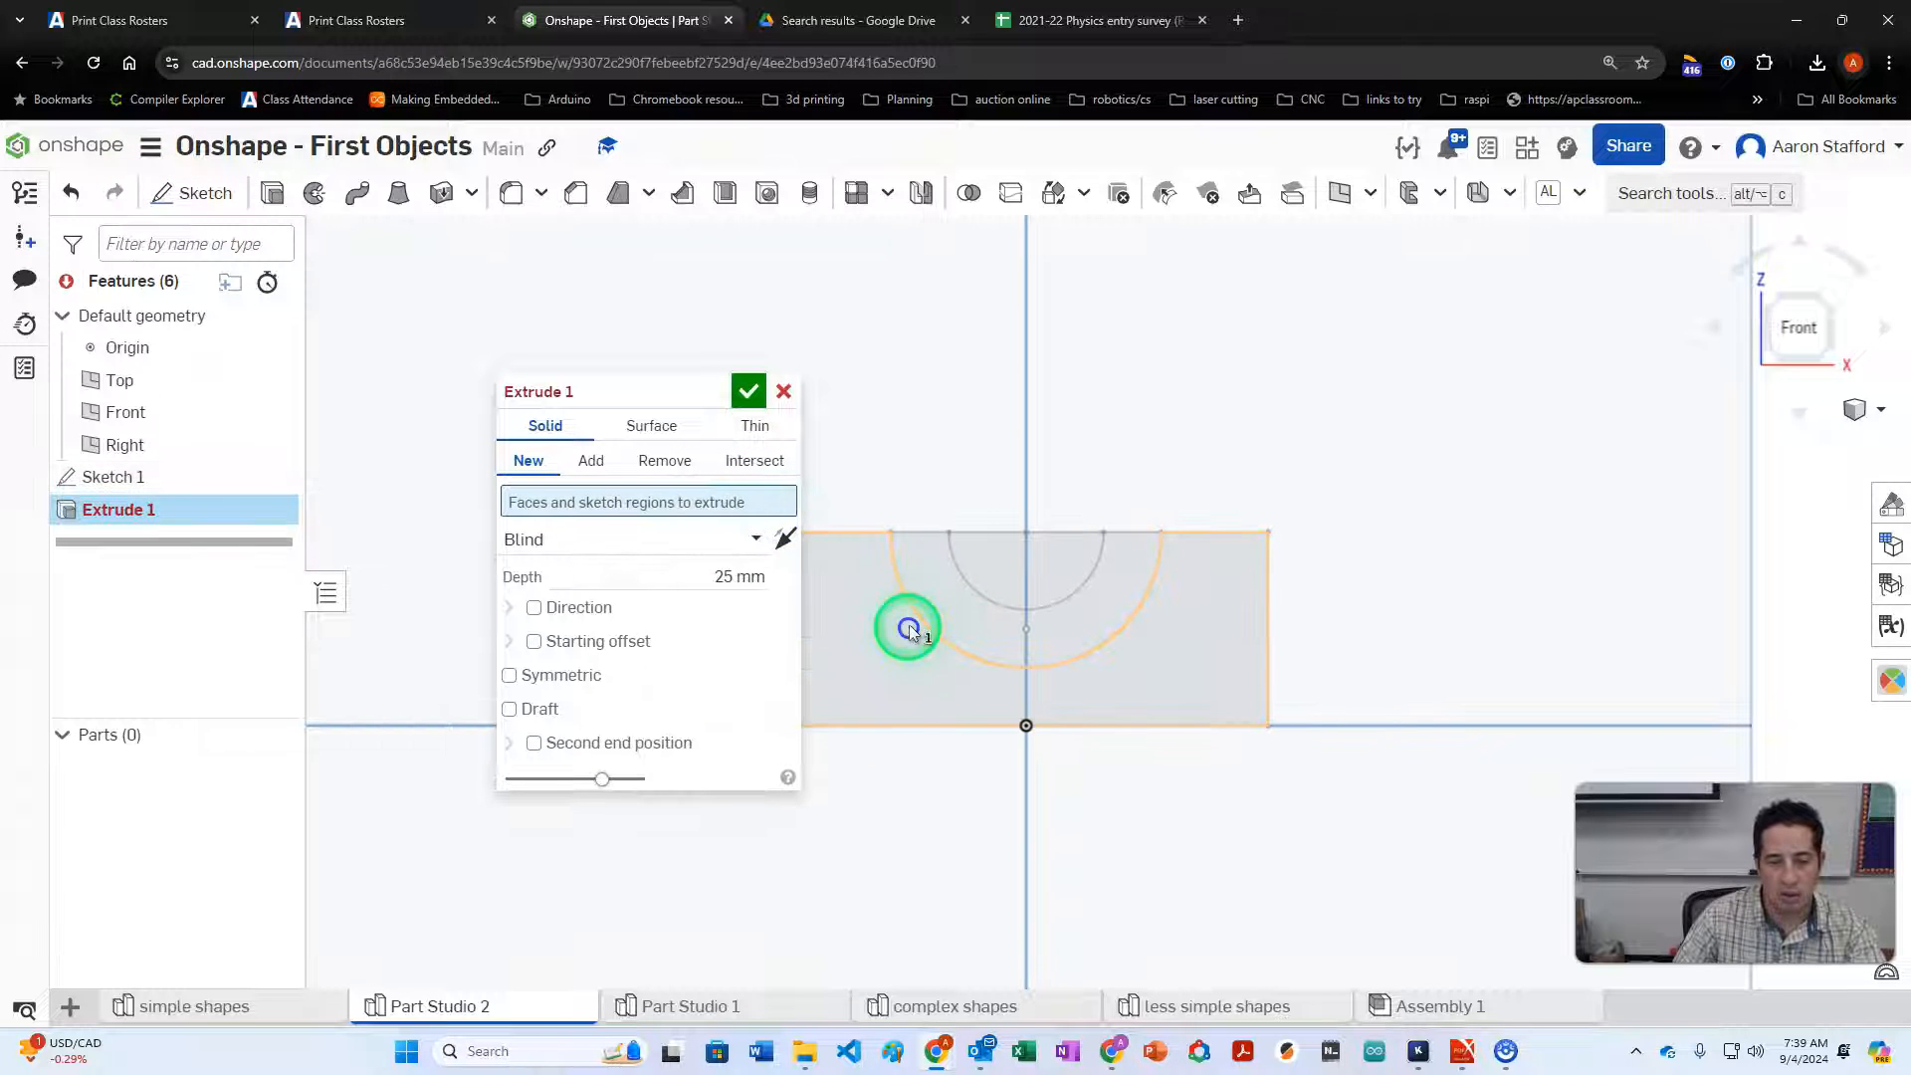
click(909, 626)
click(941, 600)
right_drag(1006, 459, 921, 478)
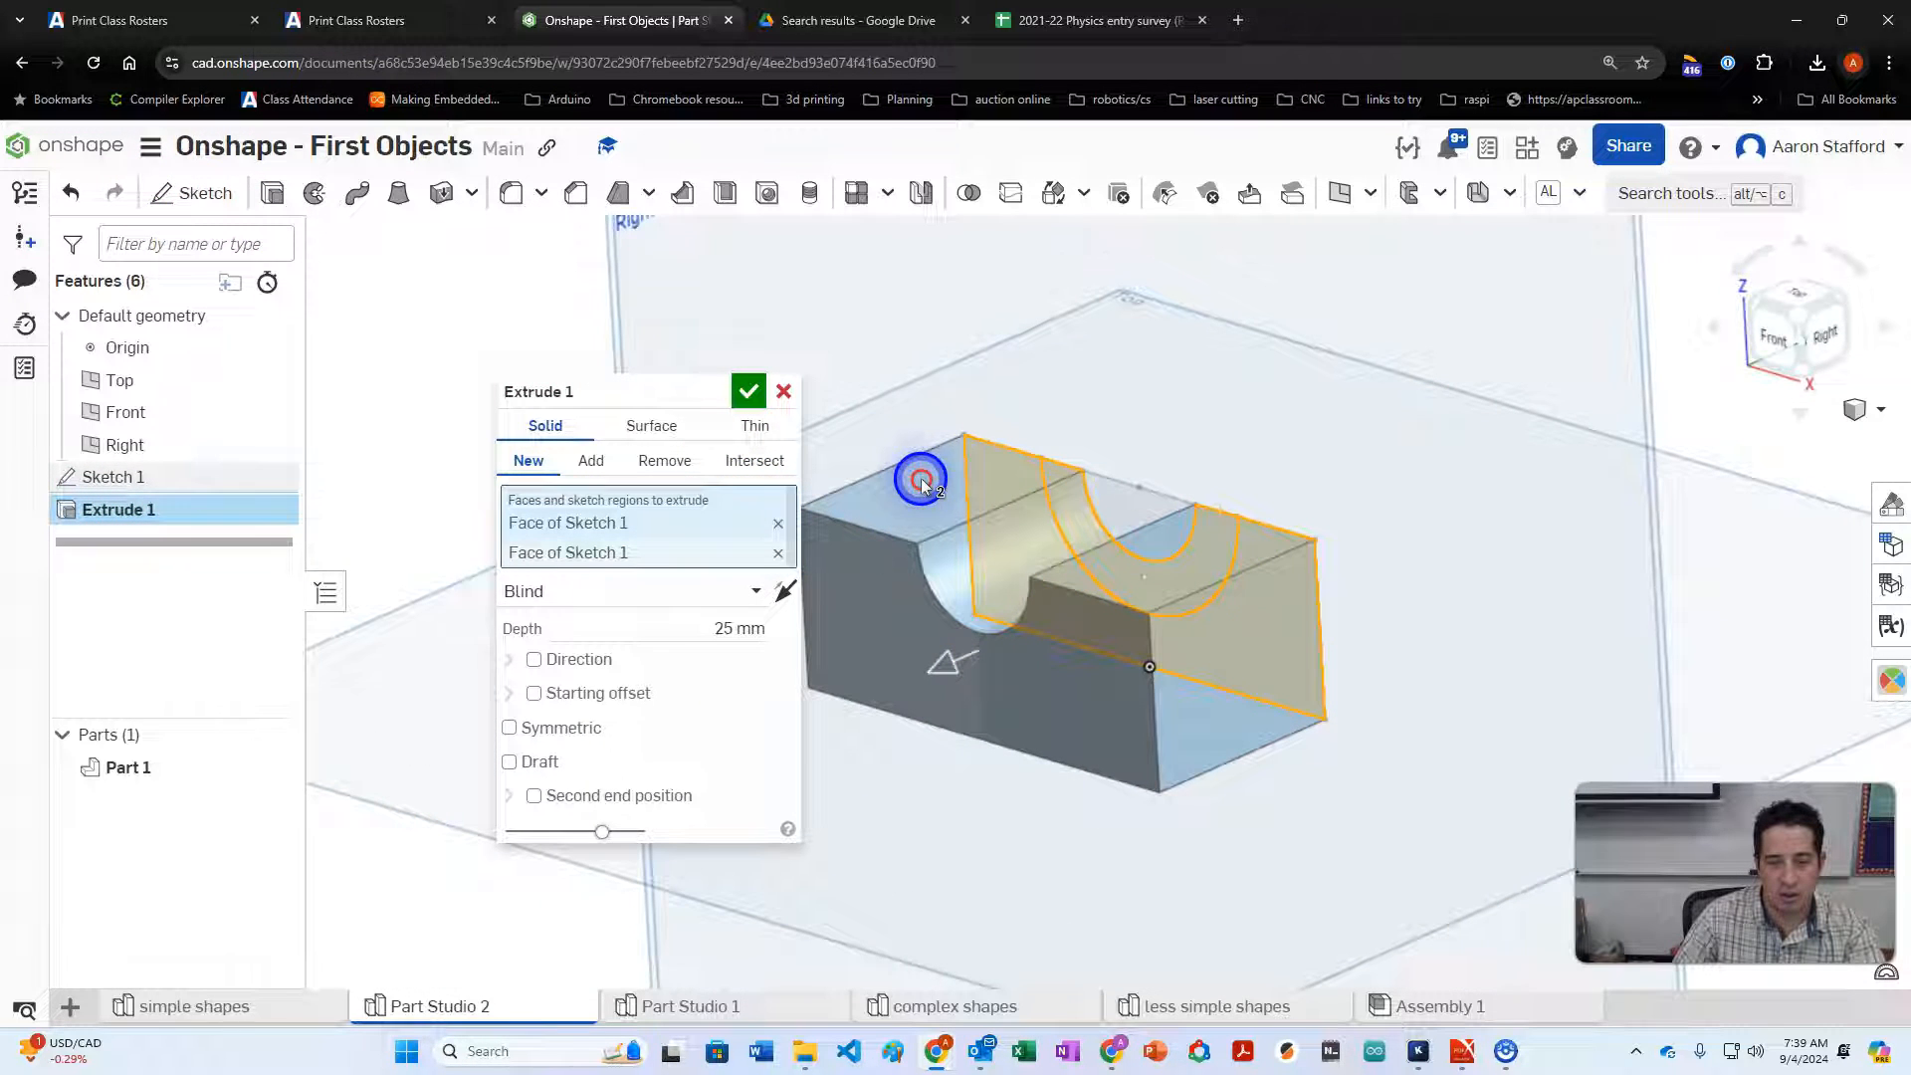
Extrude the two selected regions symmetrically to a depth of 20 mm as a new solid
click(554, 733)
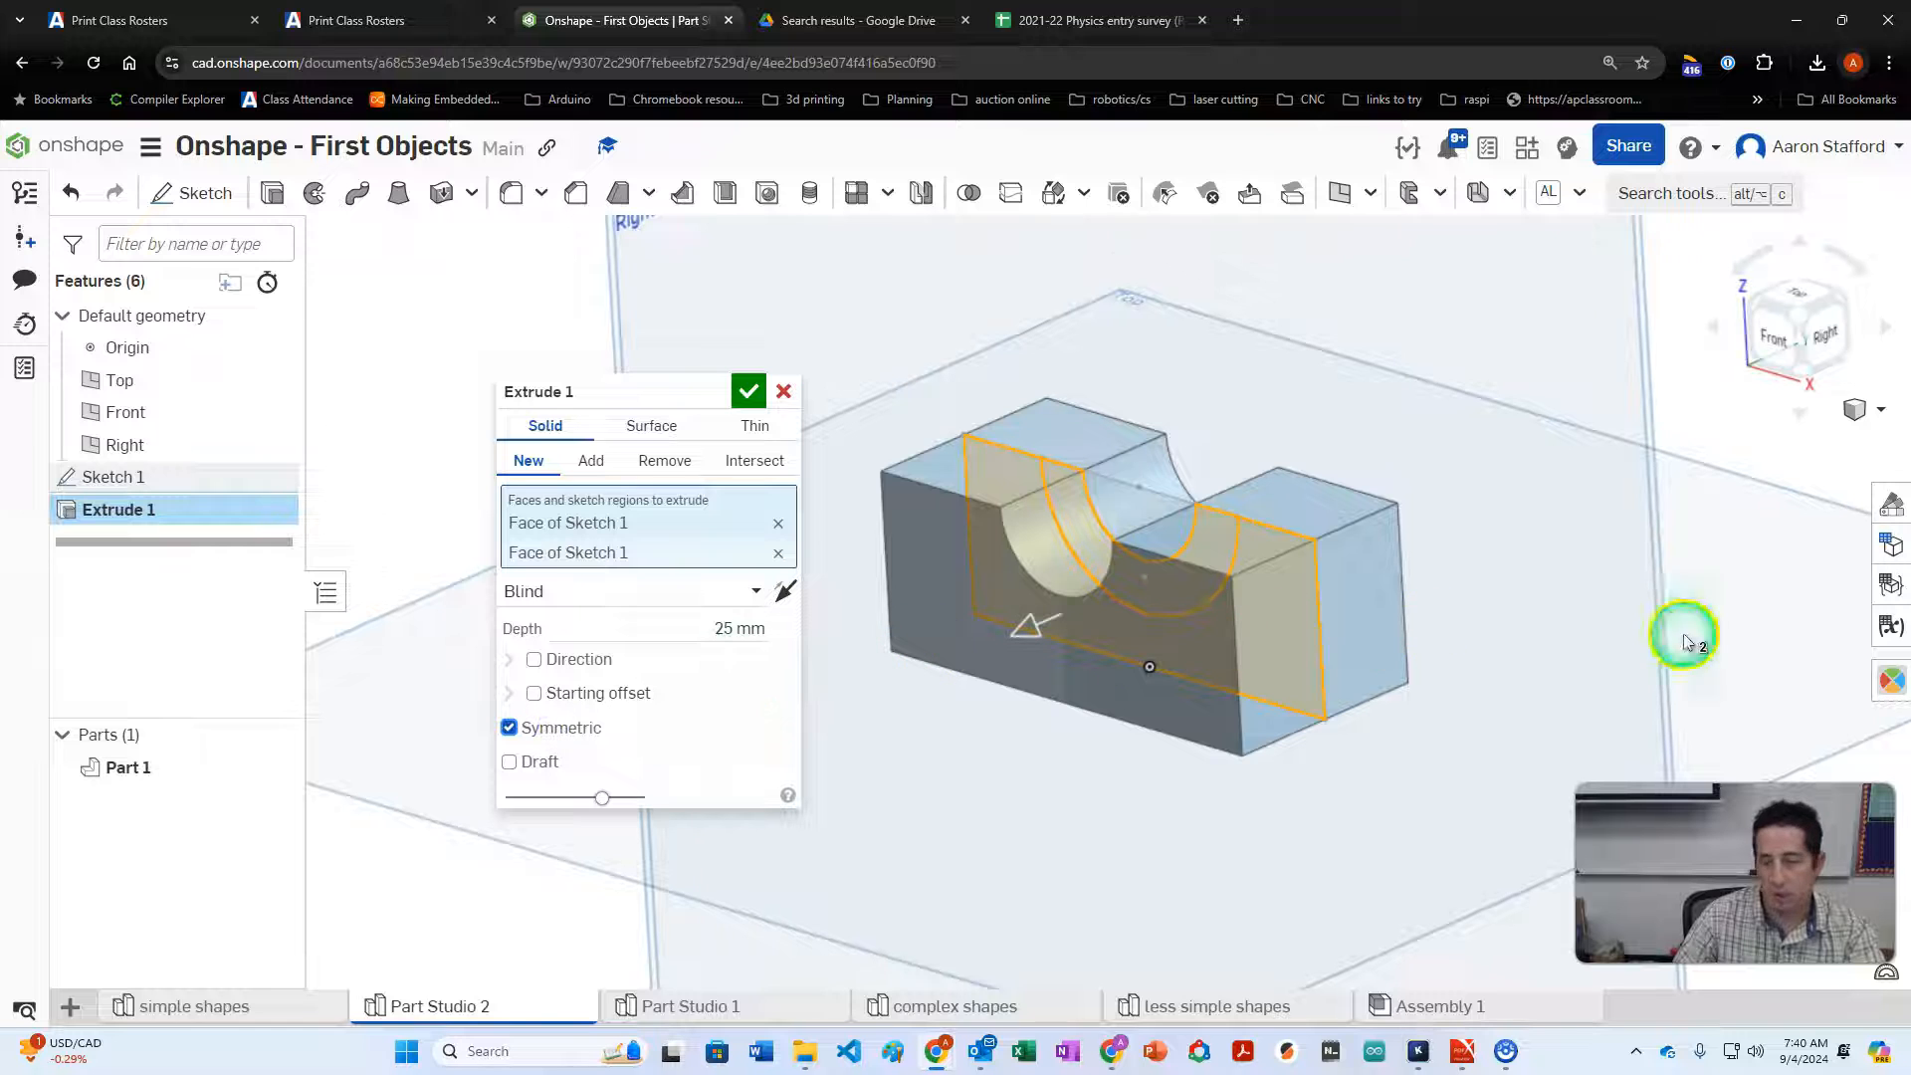
click(716, 625)
text(20)
key(Return)
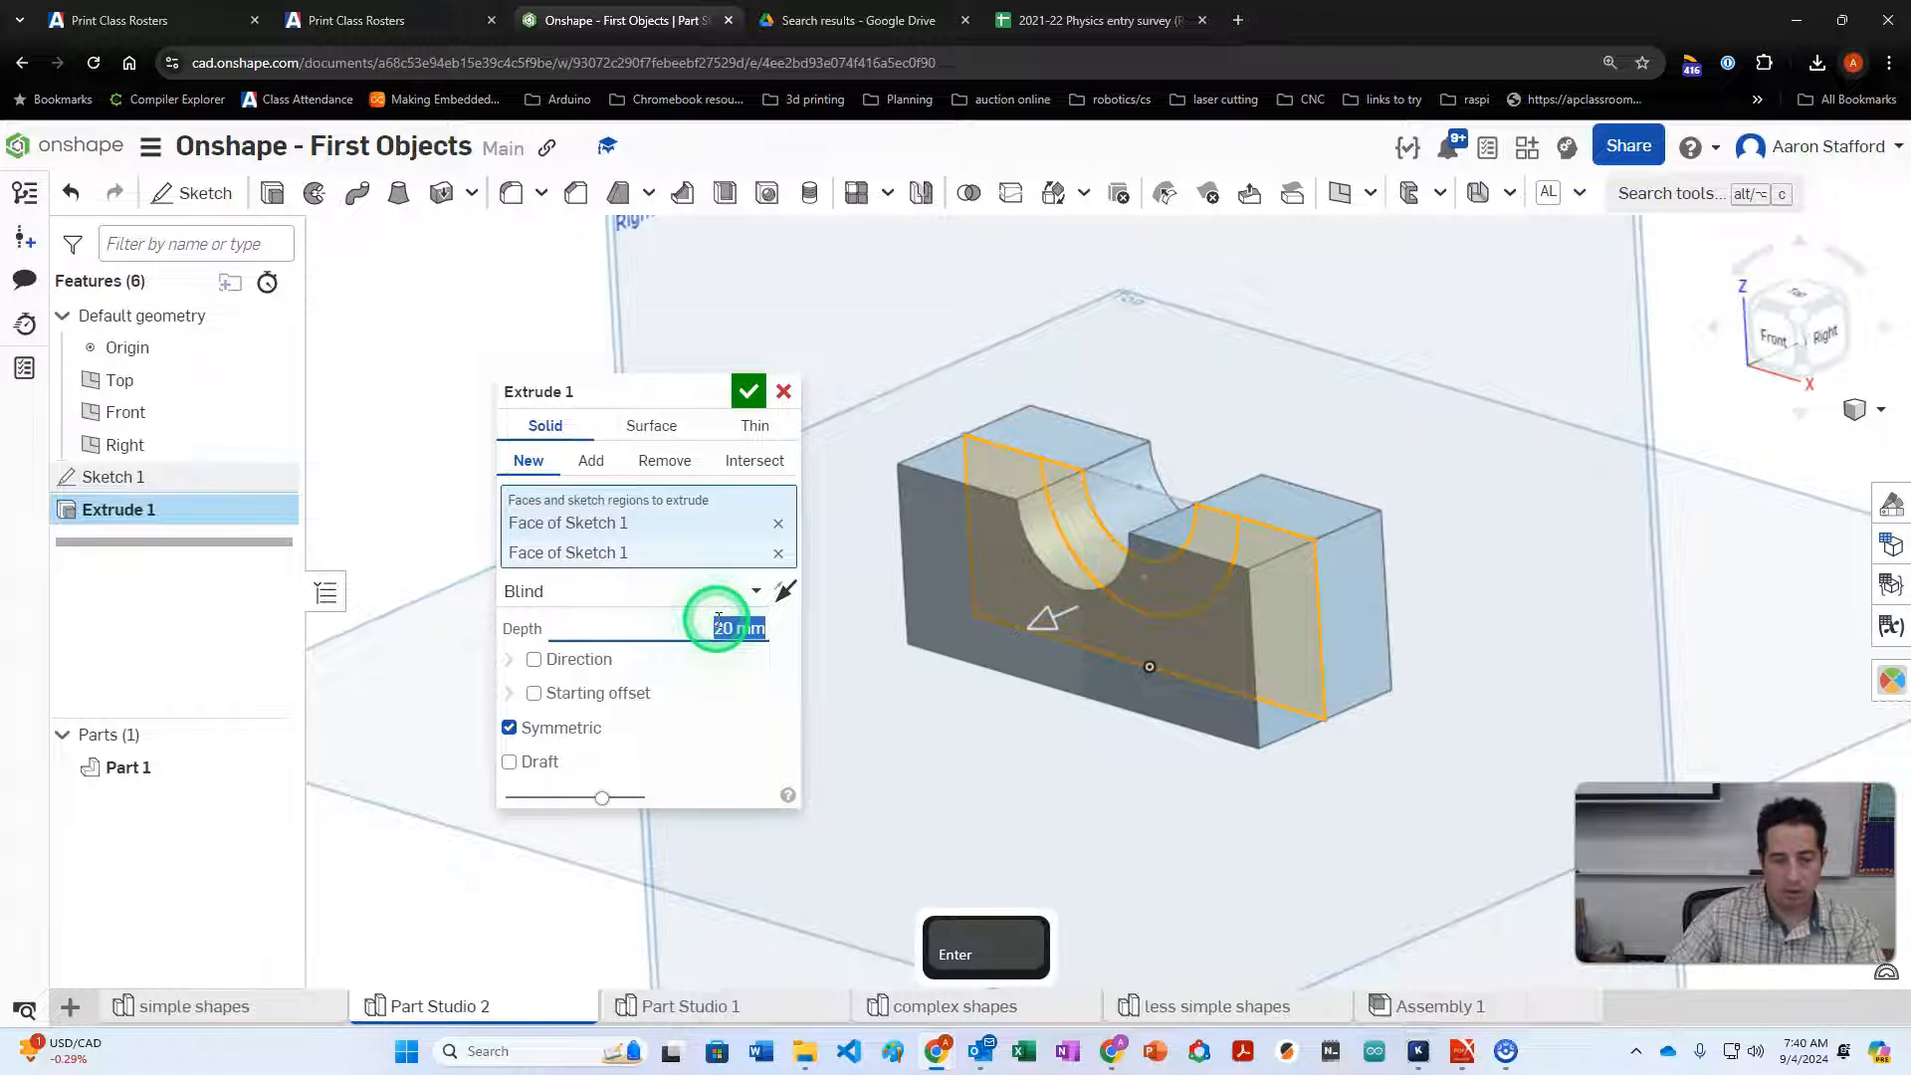
right_drag(1112, 618, 1172, 659)
click(748, 395)
mouse_move(1113, 422)
right_down()
mouse_move(1058, 392)
mouse_move(955, 392)
mouse_move(1085, 398)
mouse_move(1080, 418)
mouse_move(896, 448)
right_up()
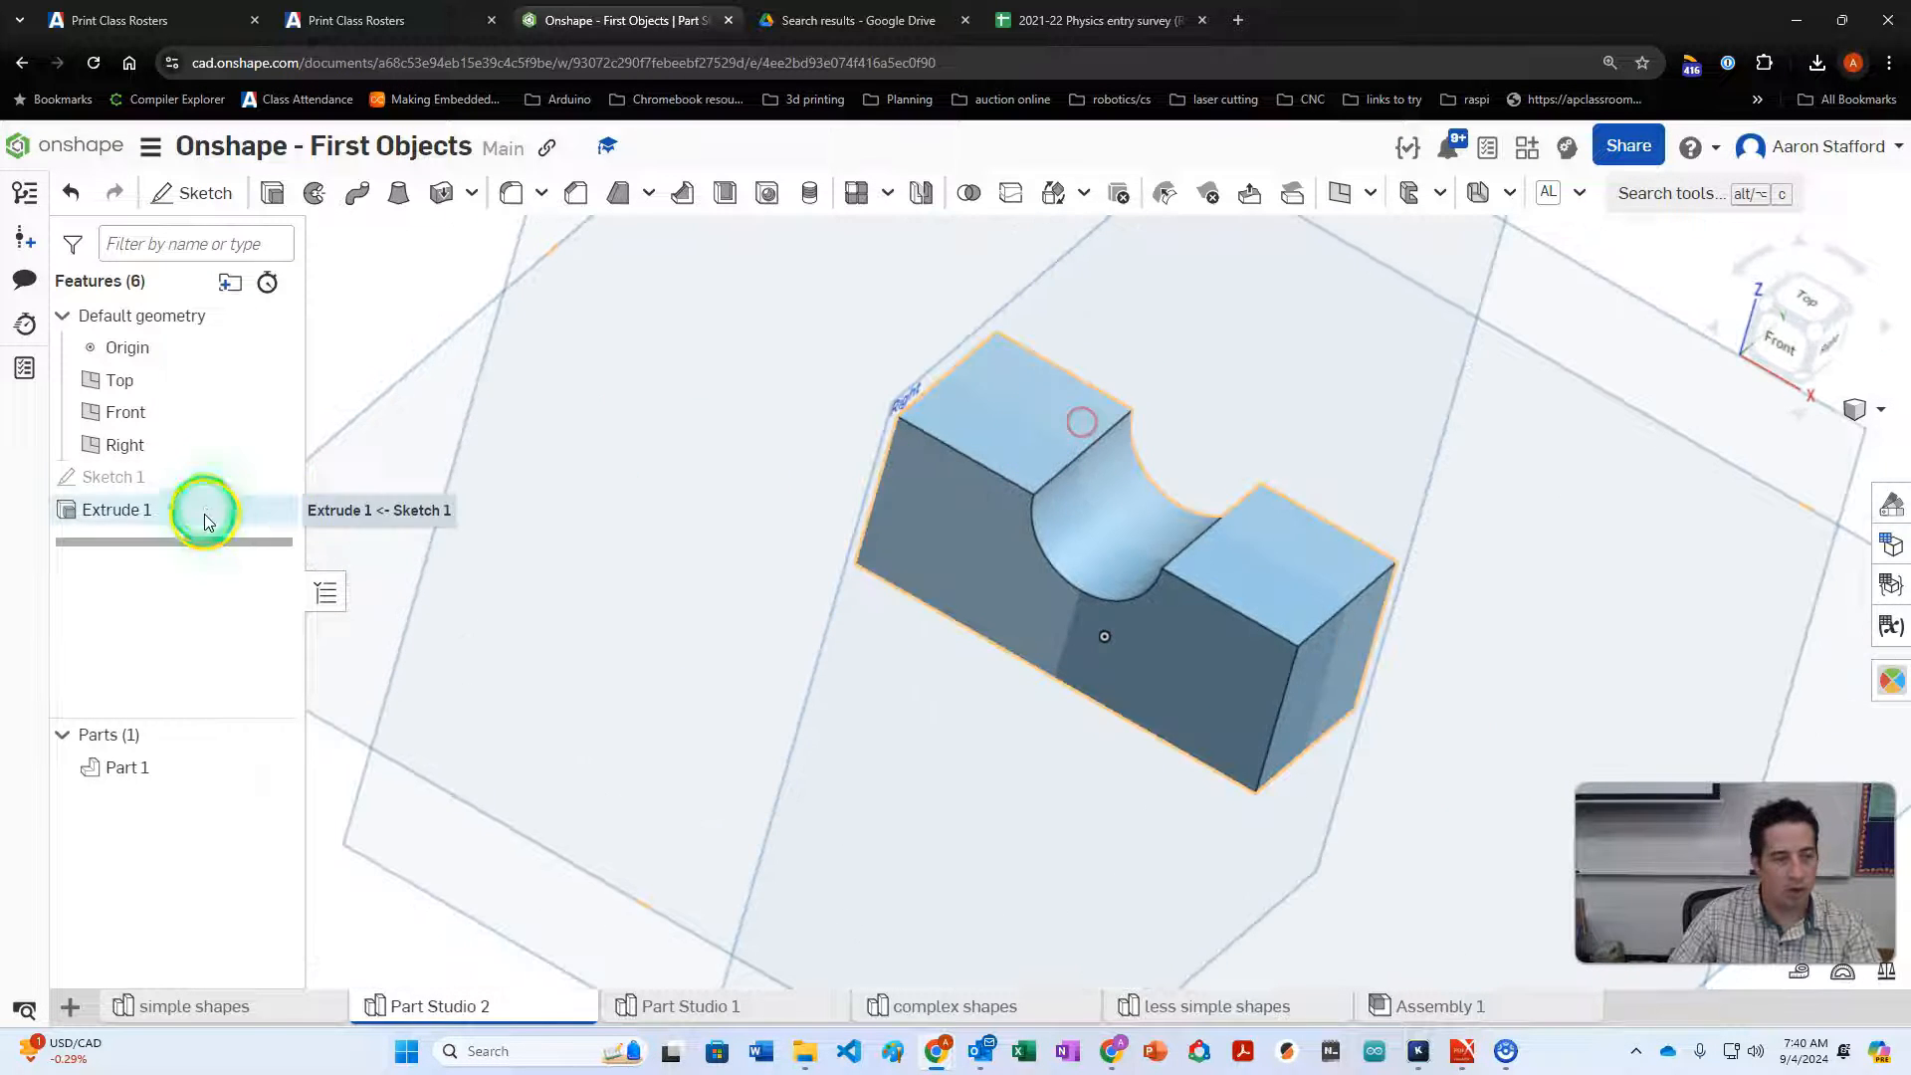
Show Sketch 1 and extrude its half-ring between the arcs symmetrically to a depth of 30 mm
click(279, 480)
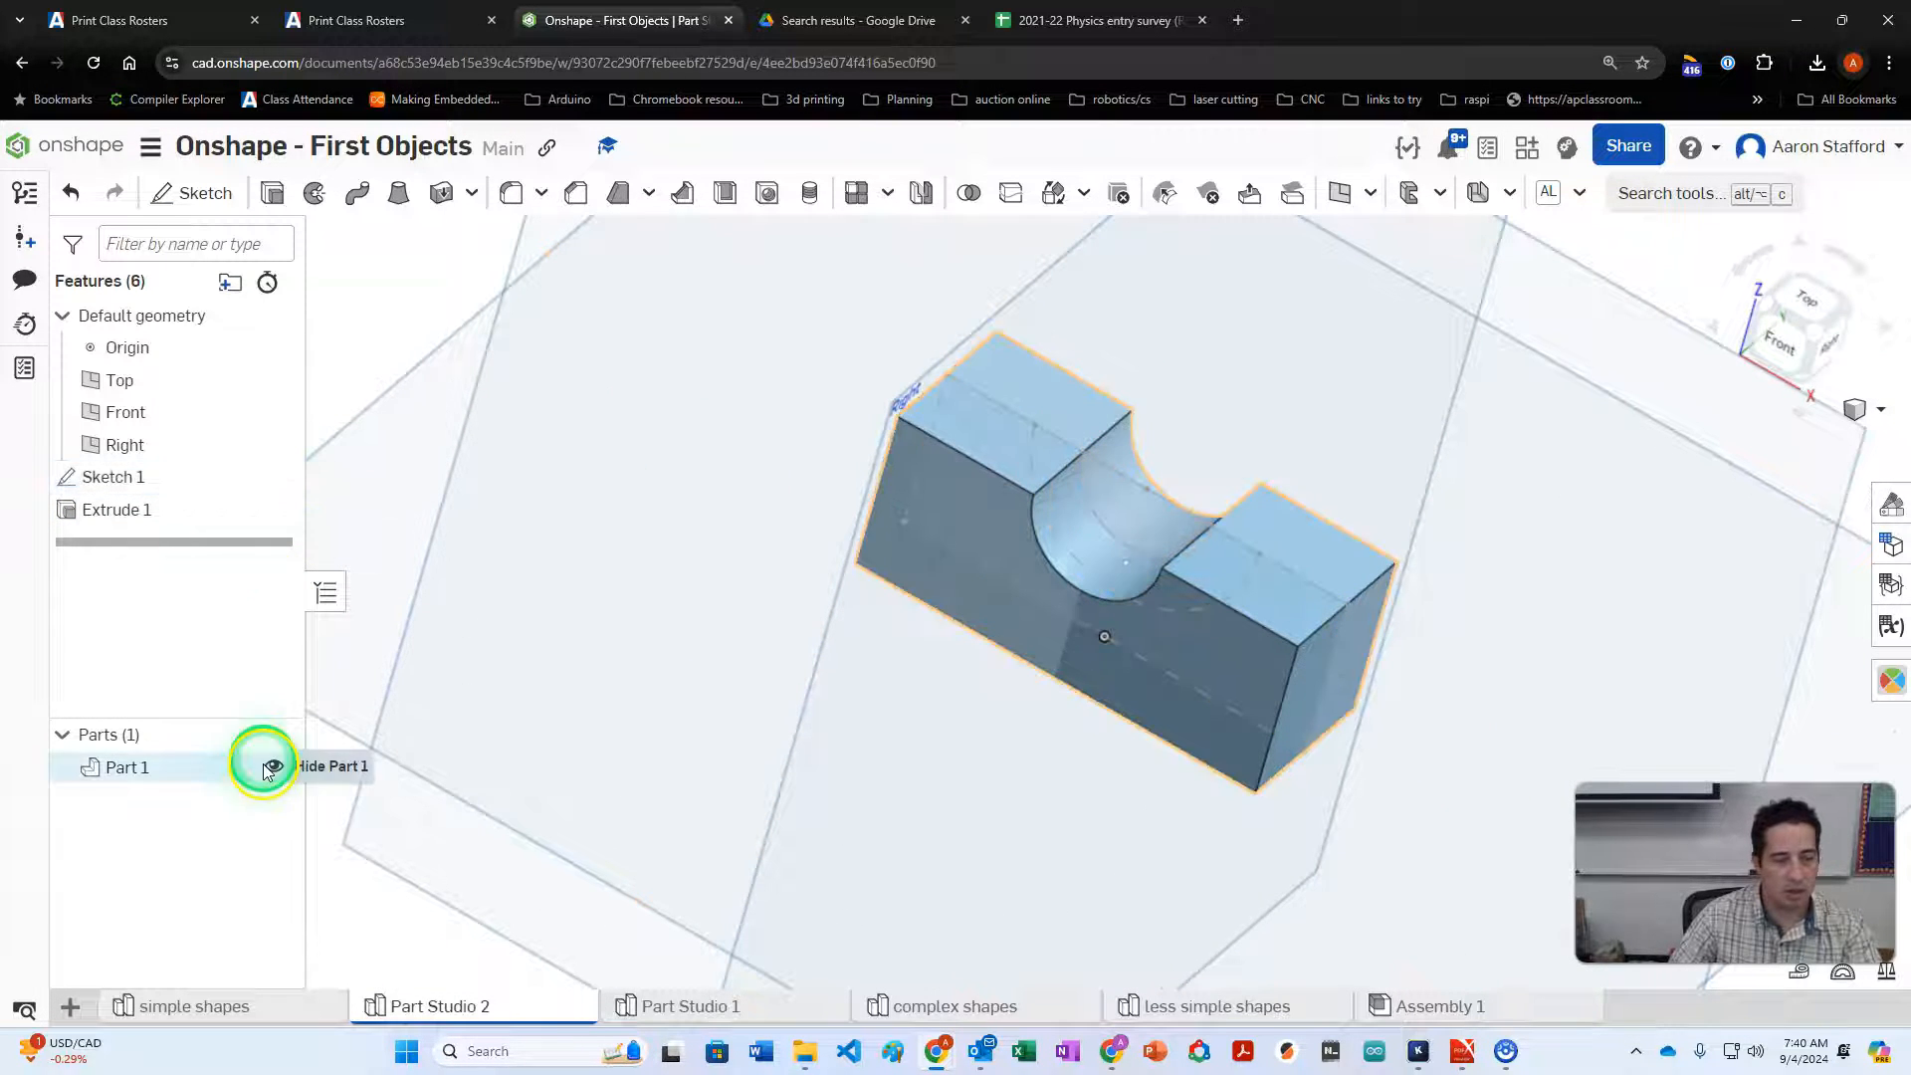
click(277, 192)
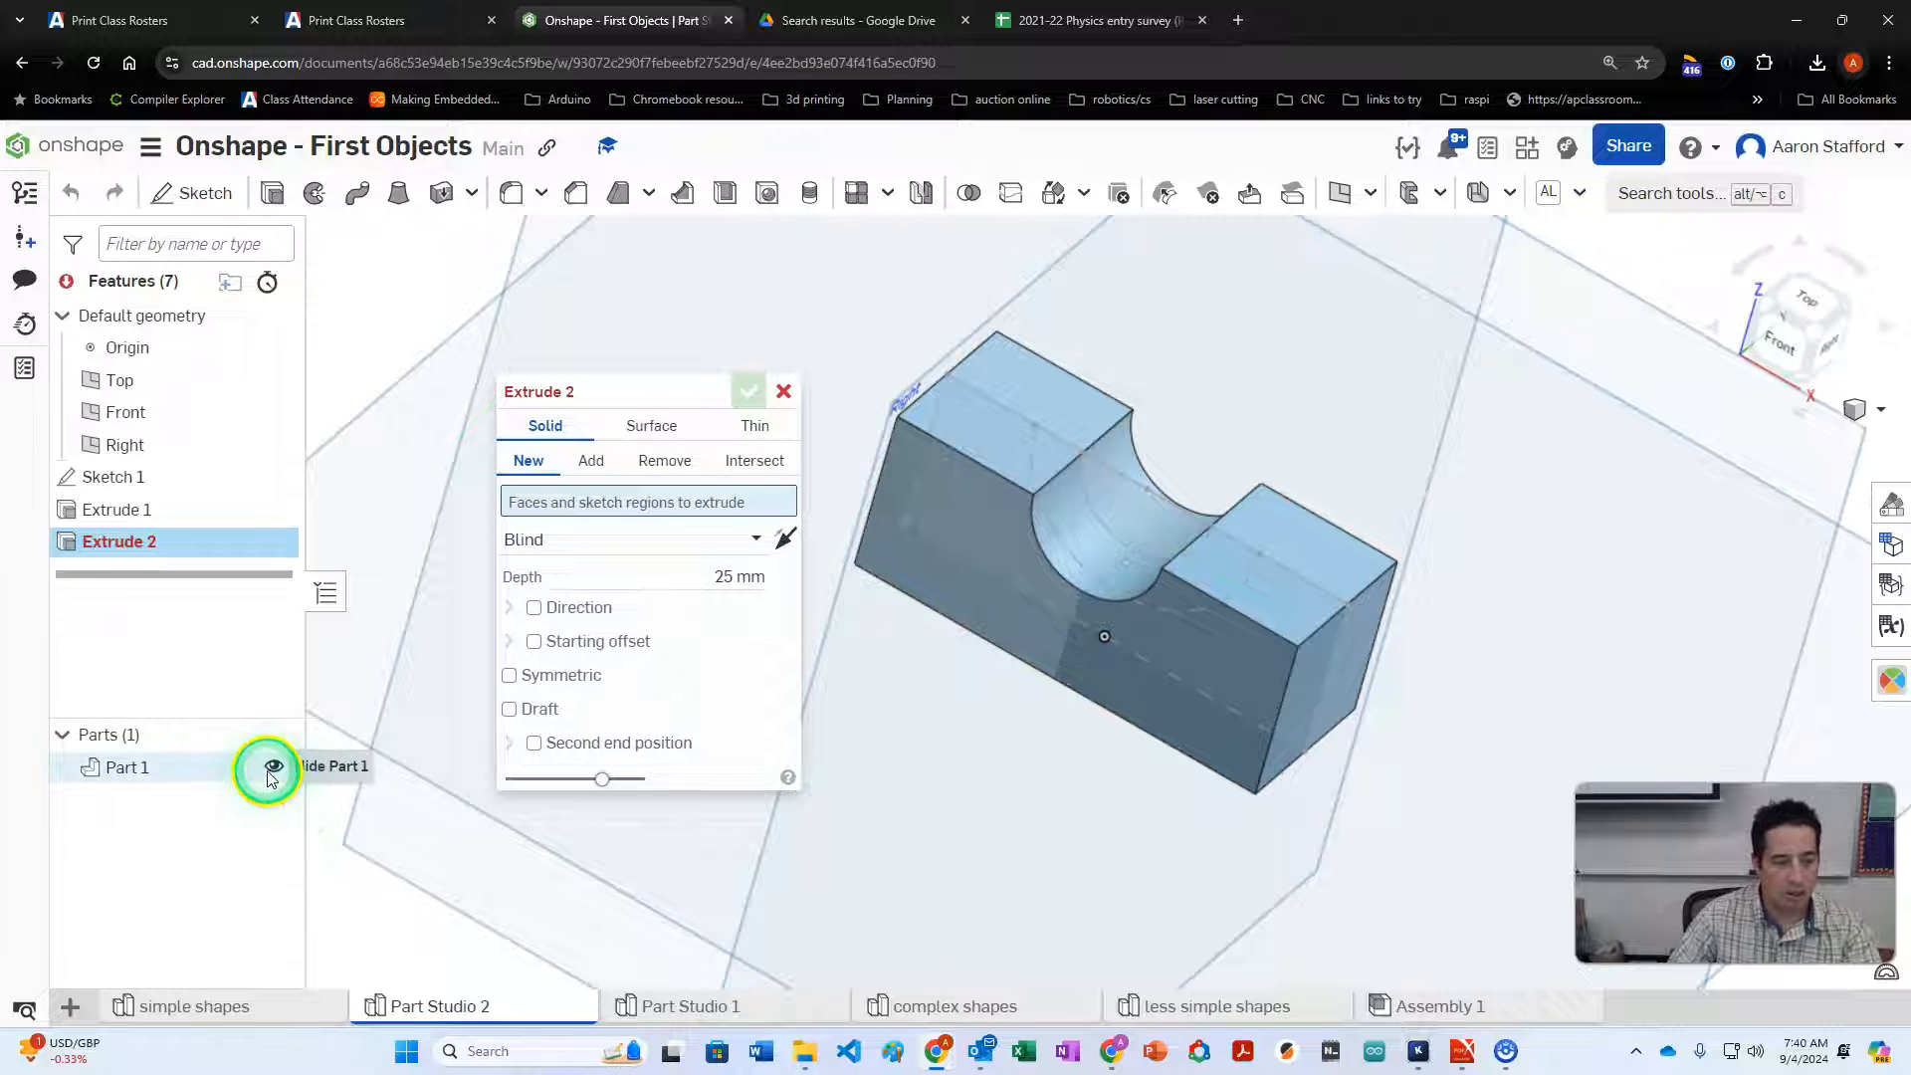
click(268, 768)
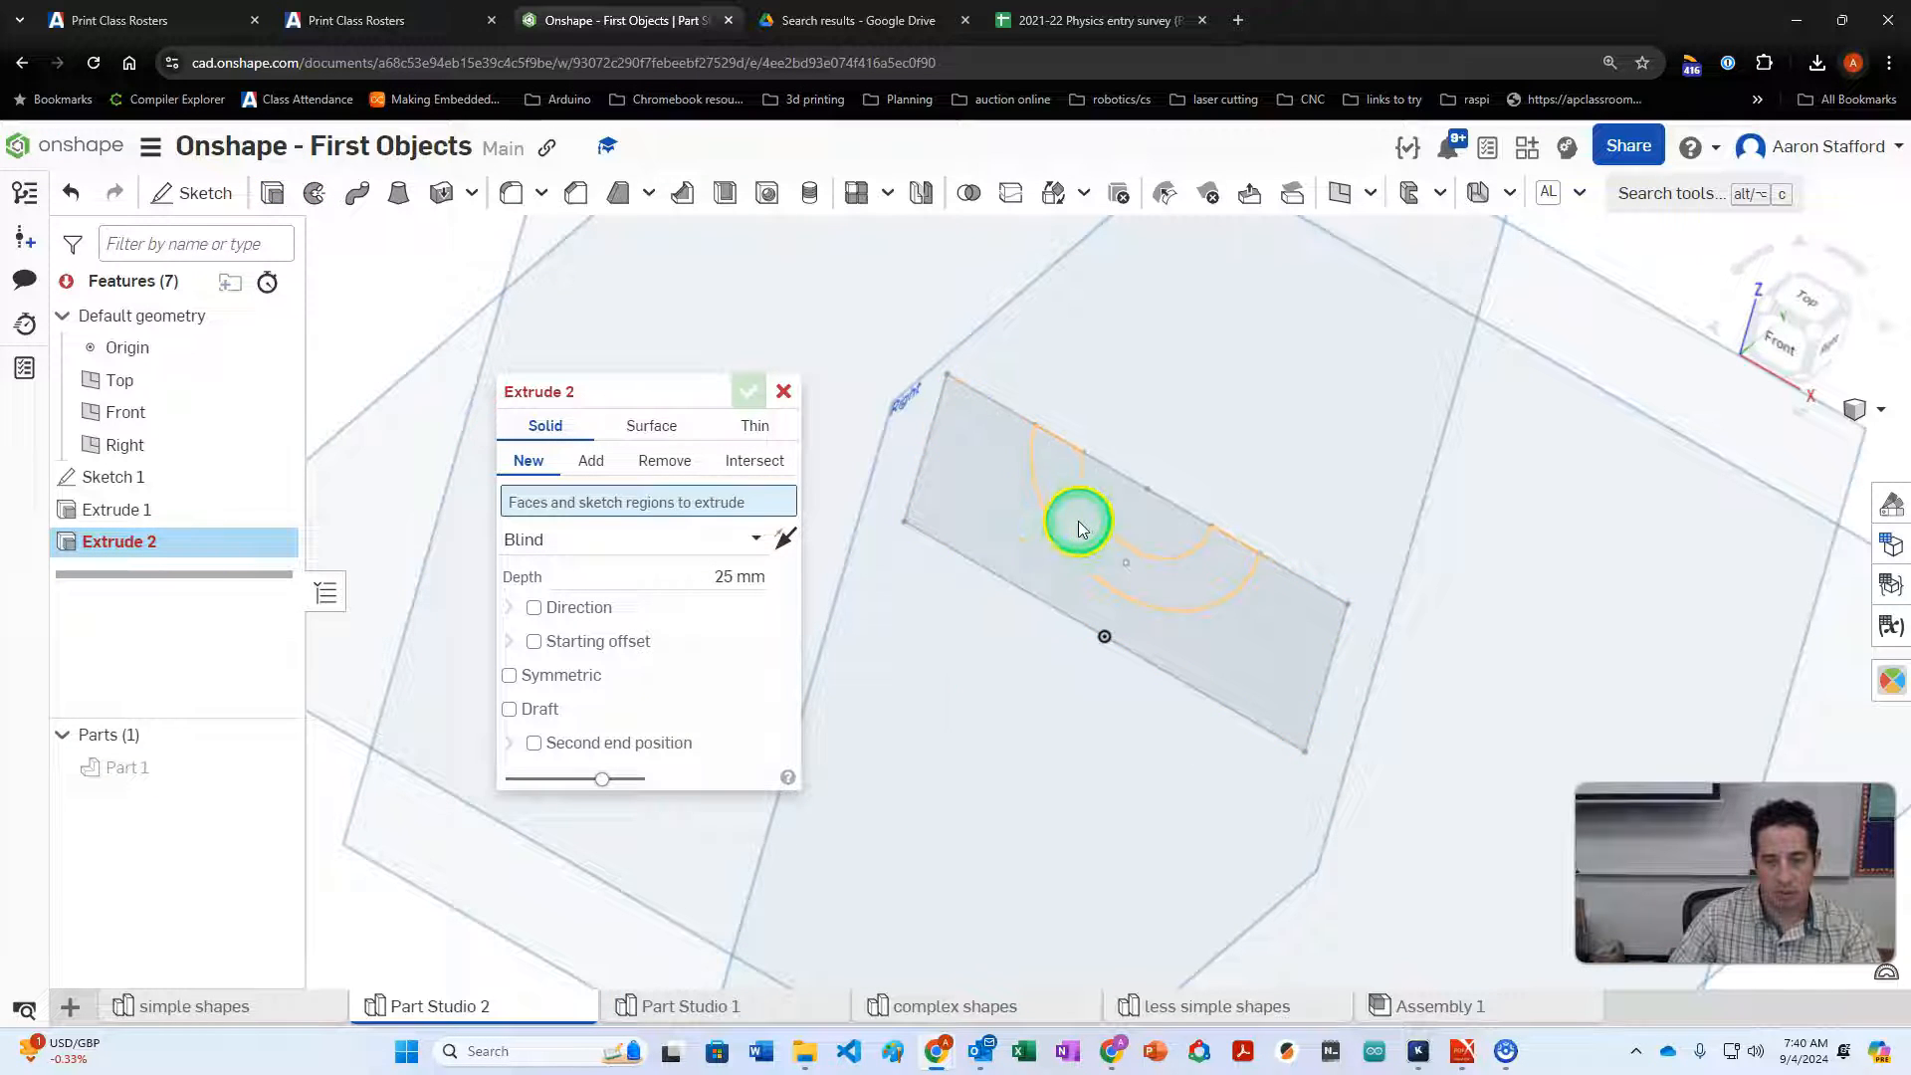
click(1083, 527)
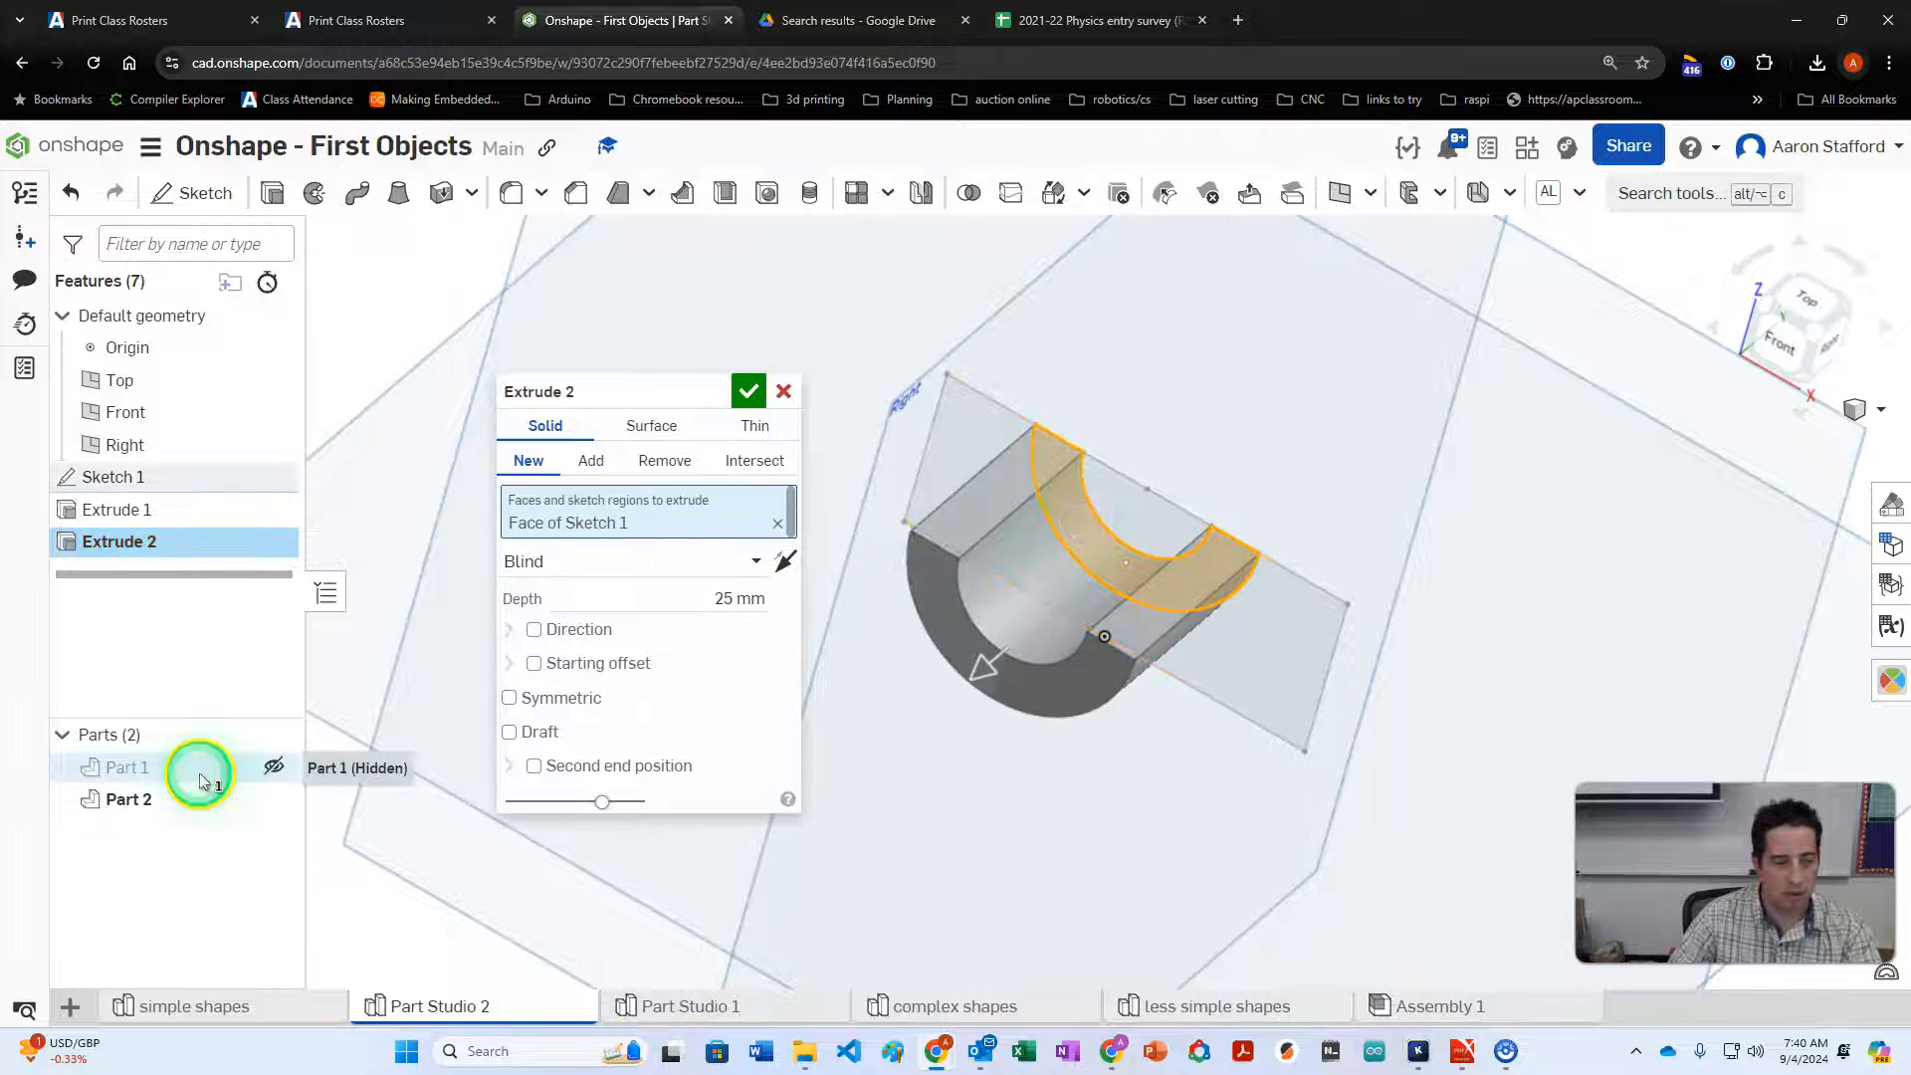
click(268, 768)
click(696, 595)
text(30)
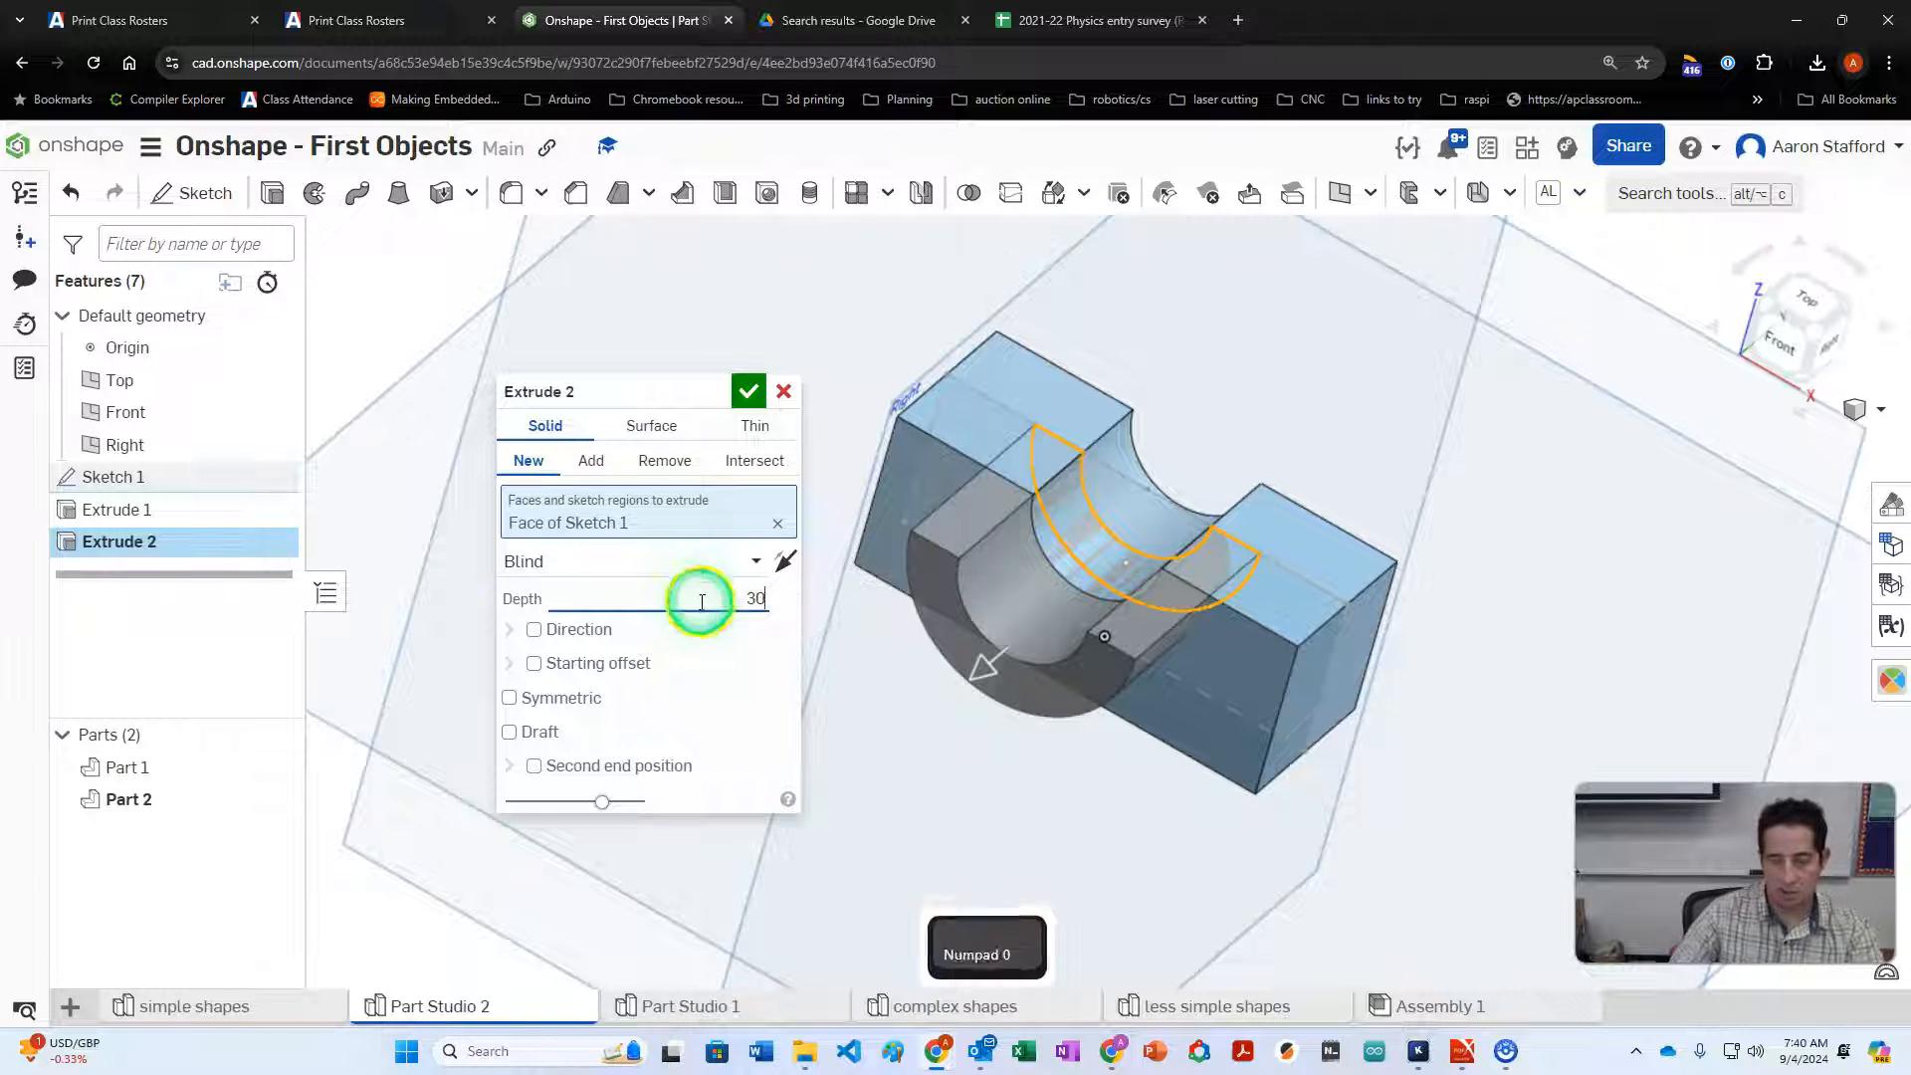
click(562, 699)
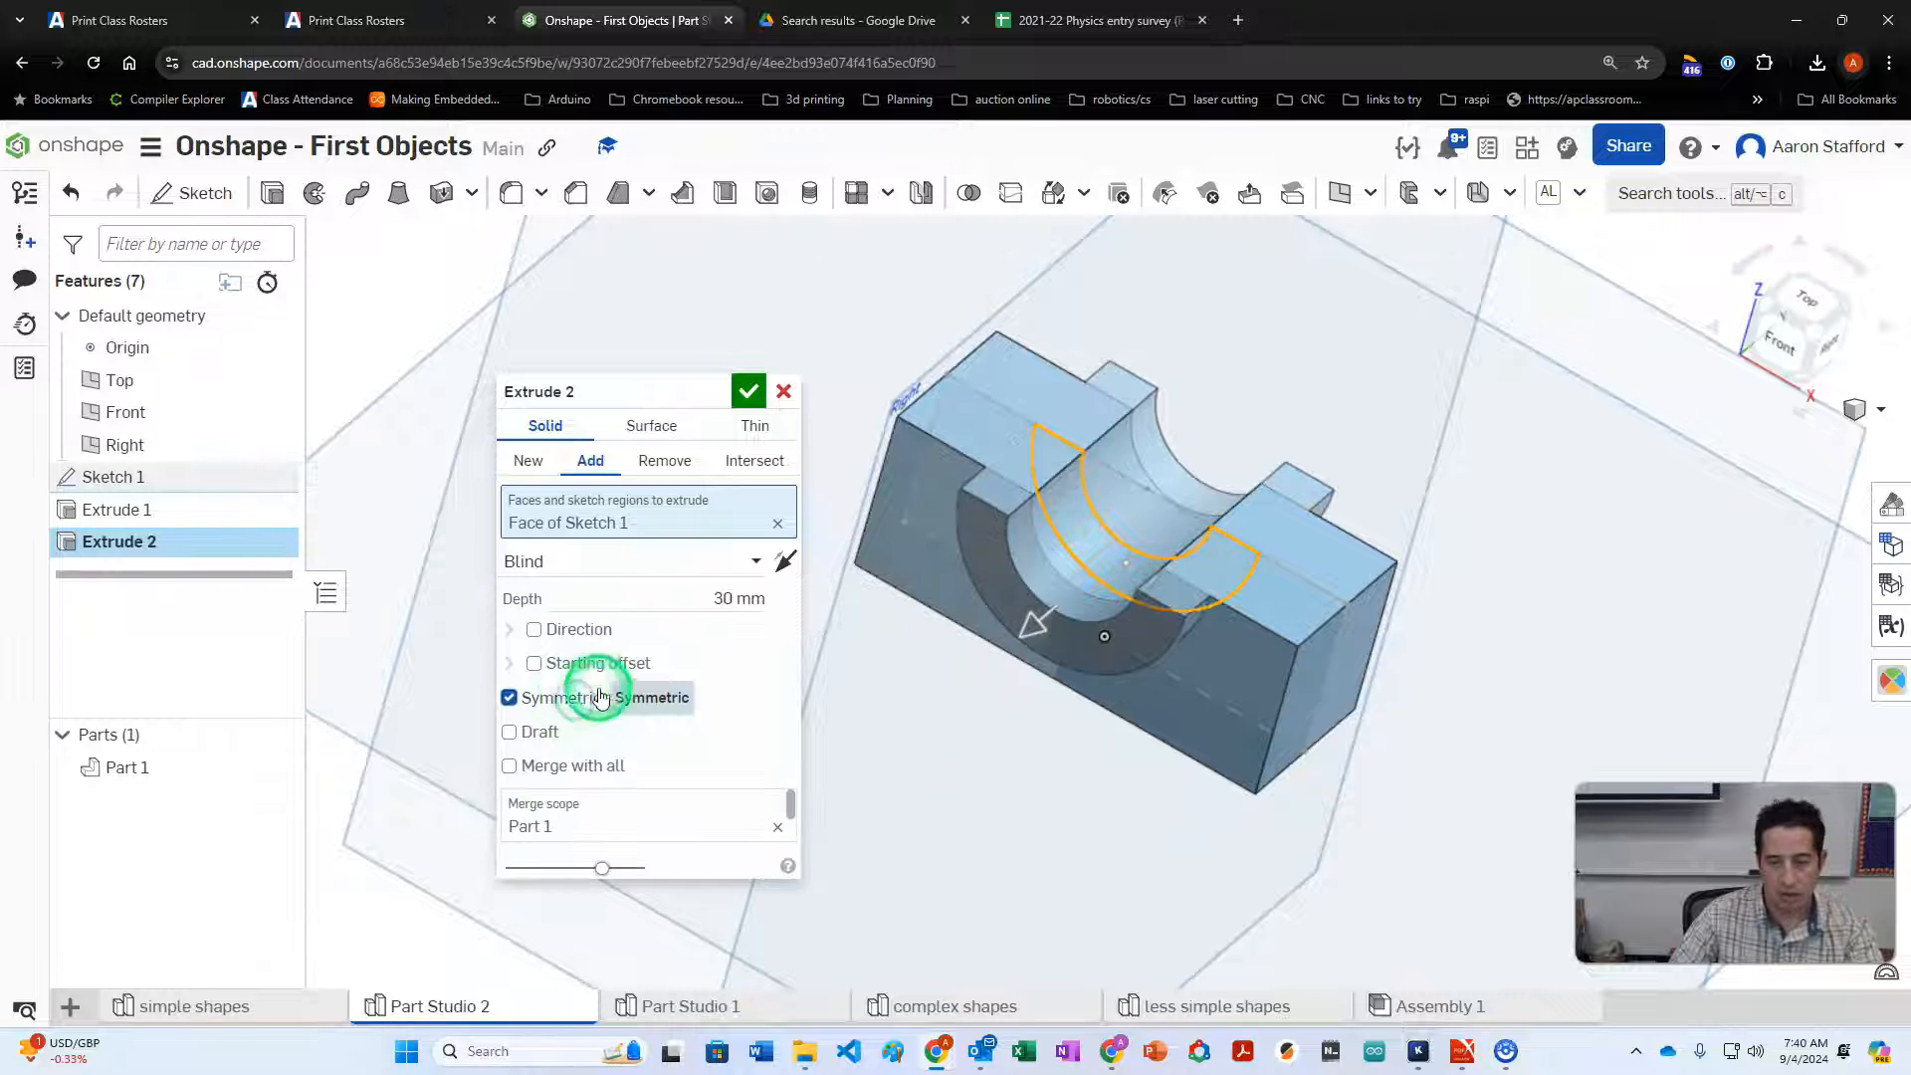
Add the half-ring extrusion to the block with Part 1 as the merge scope, and finish the feature
right_drag(1220, 618, 1283, 540)
click(590, 460)
click(546, 465)
click(587, 460)
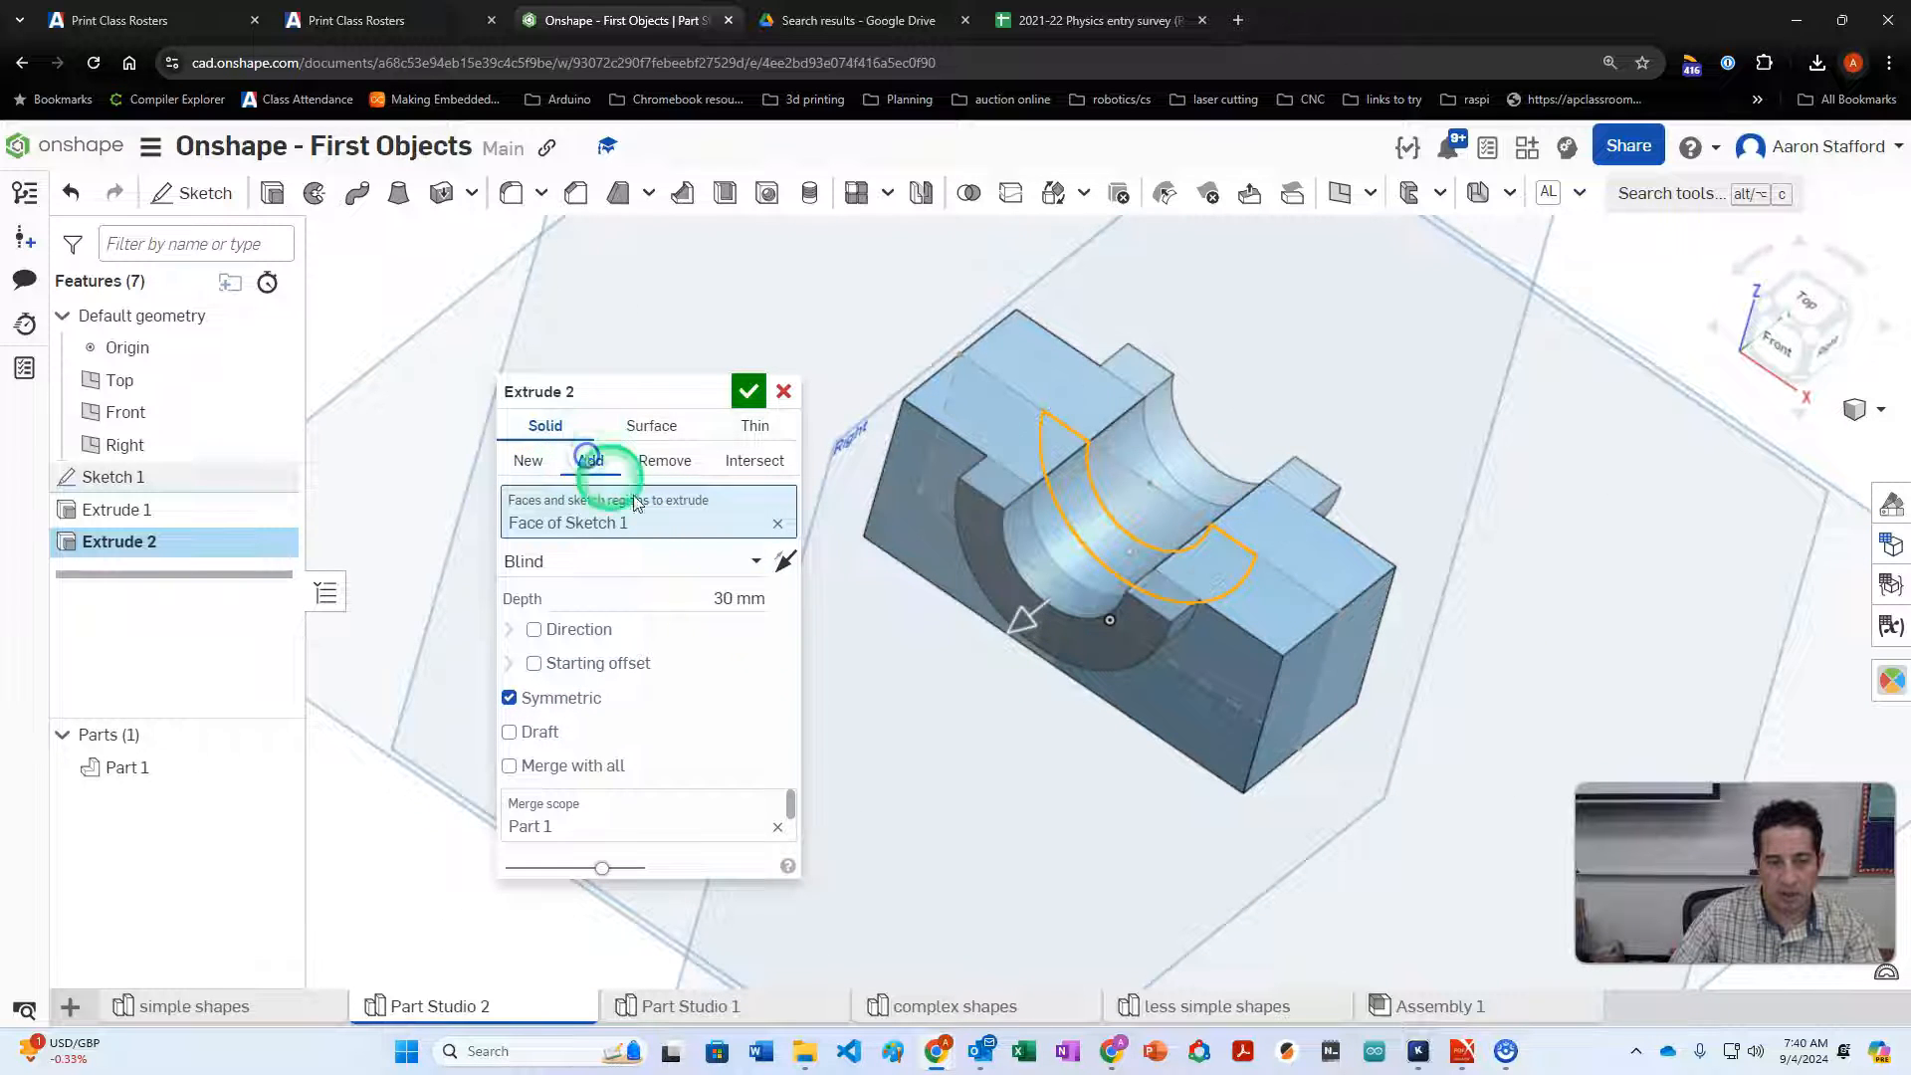
click(772, 836)
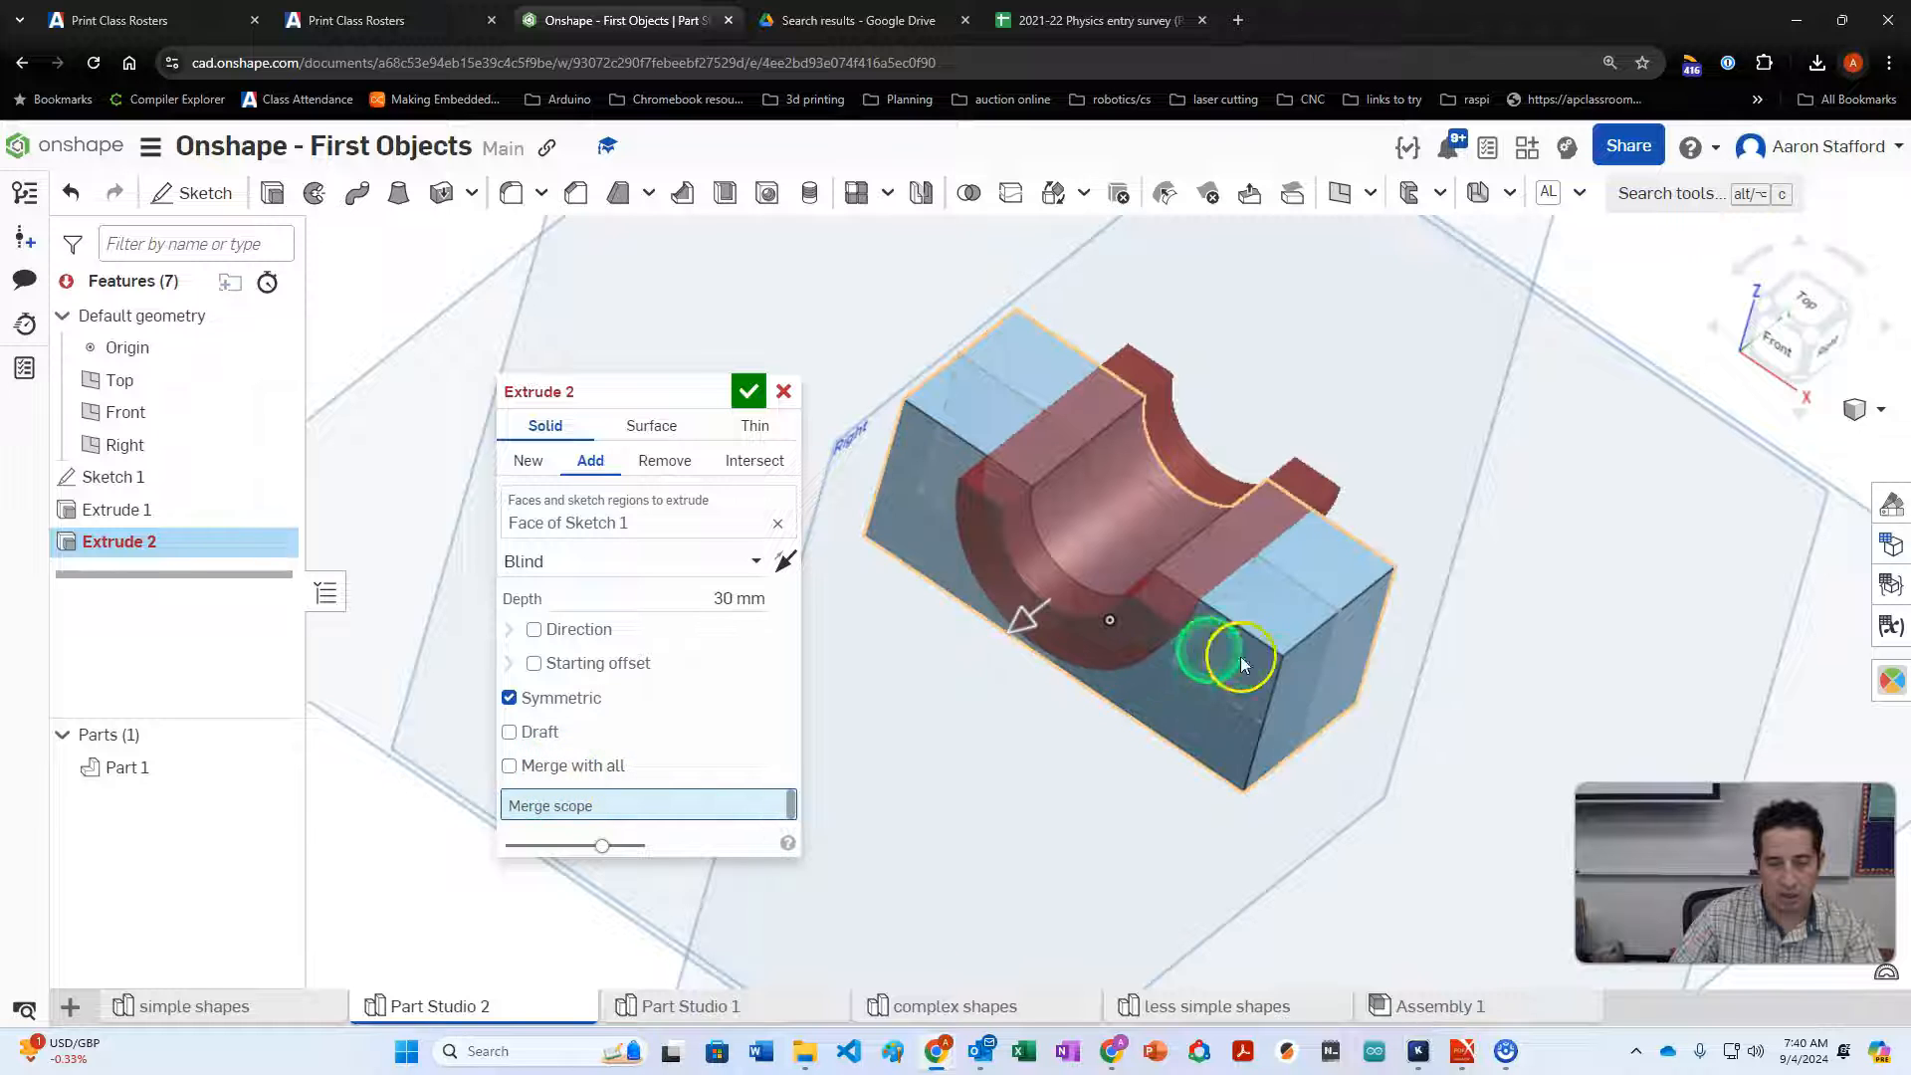
click(1272, 660)
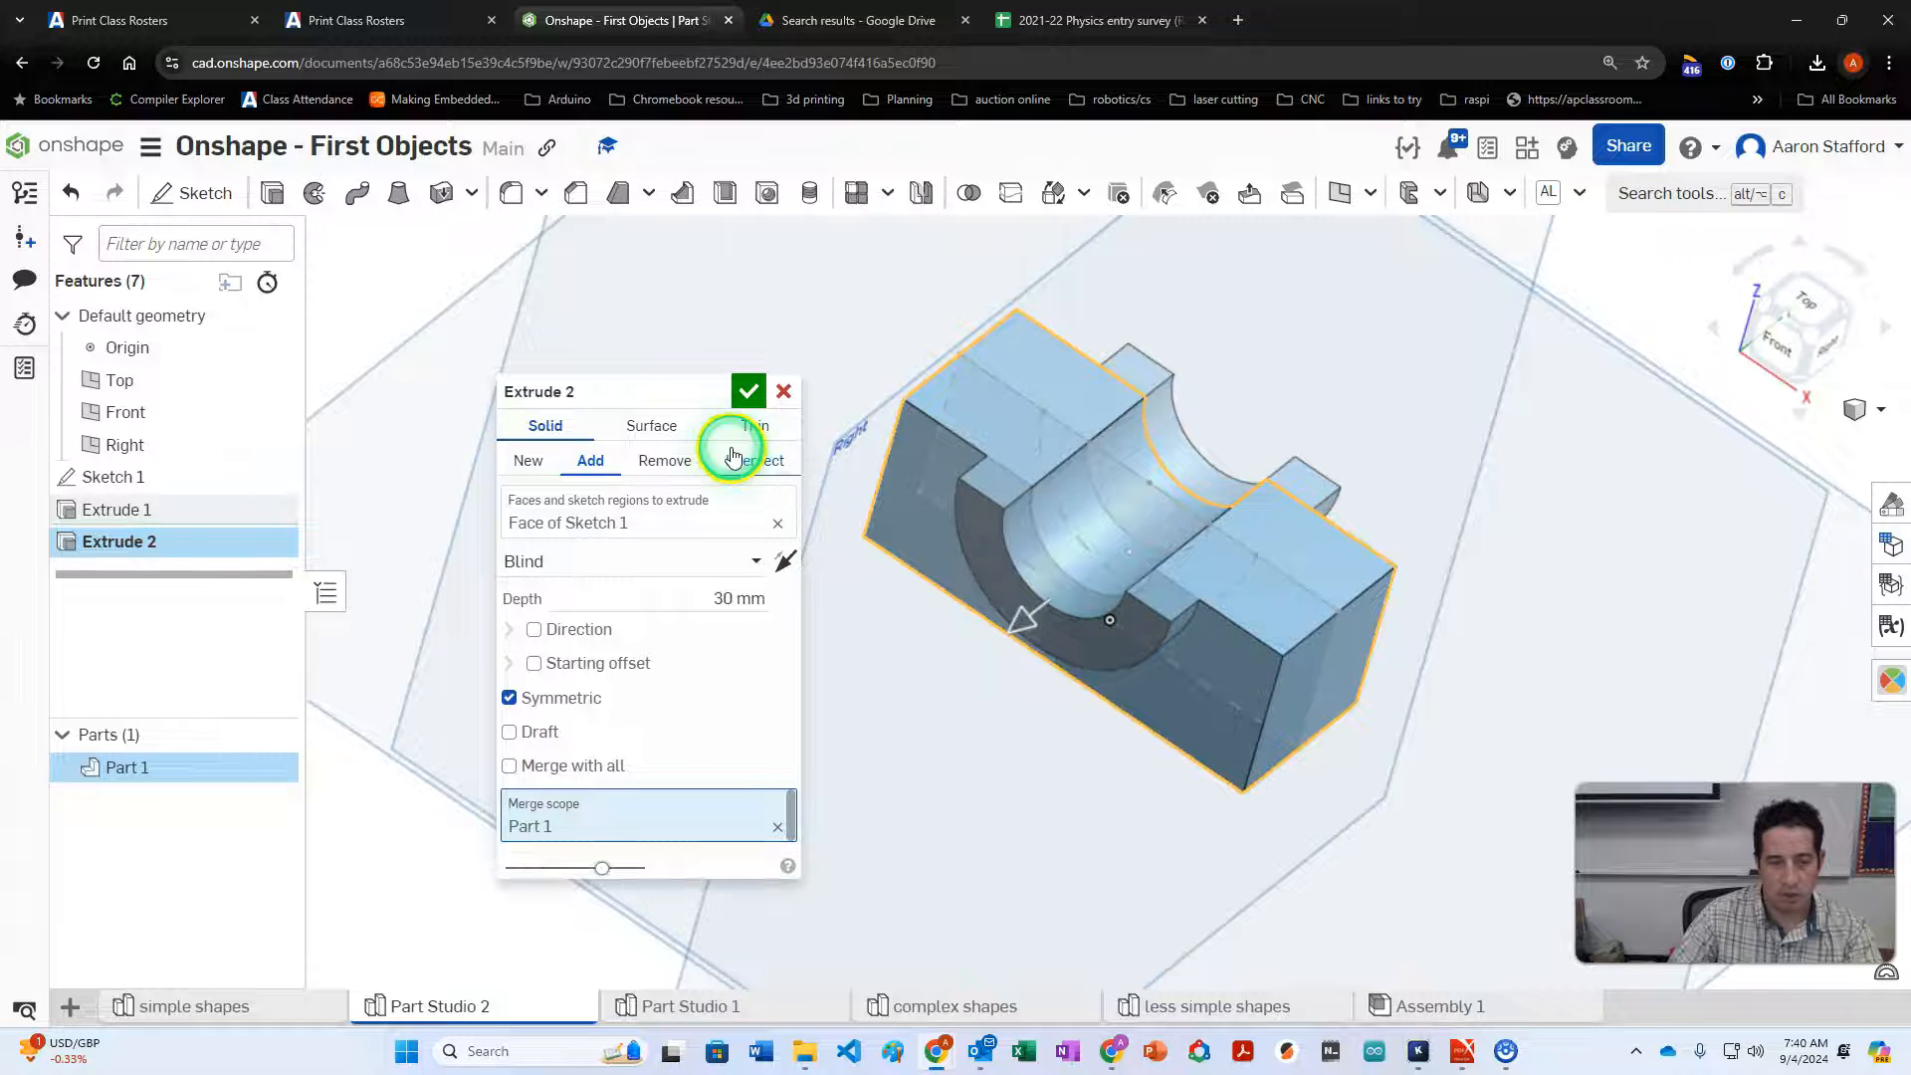
click(748, 392)
right_drag(893, 649, 899, 690)
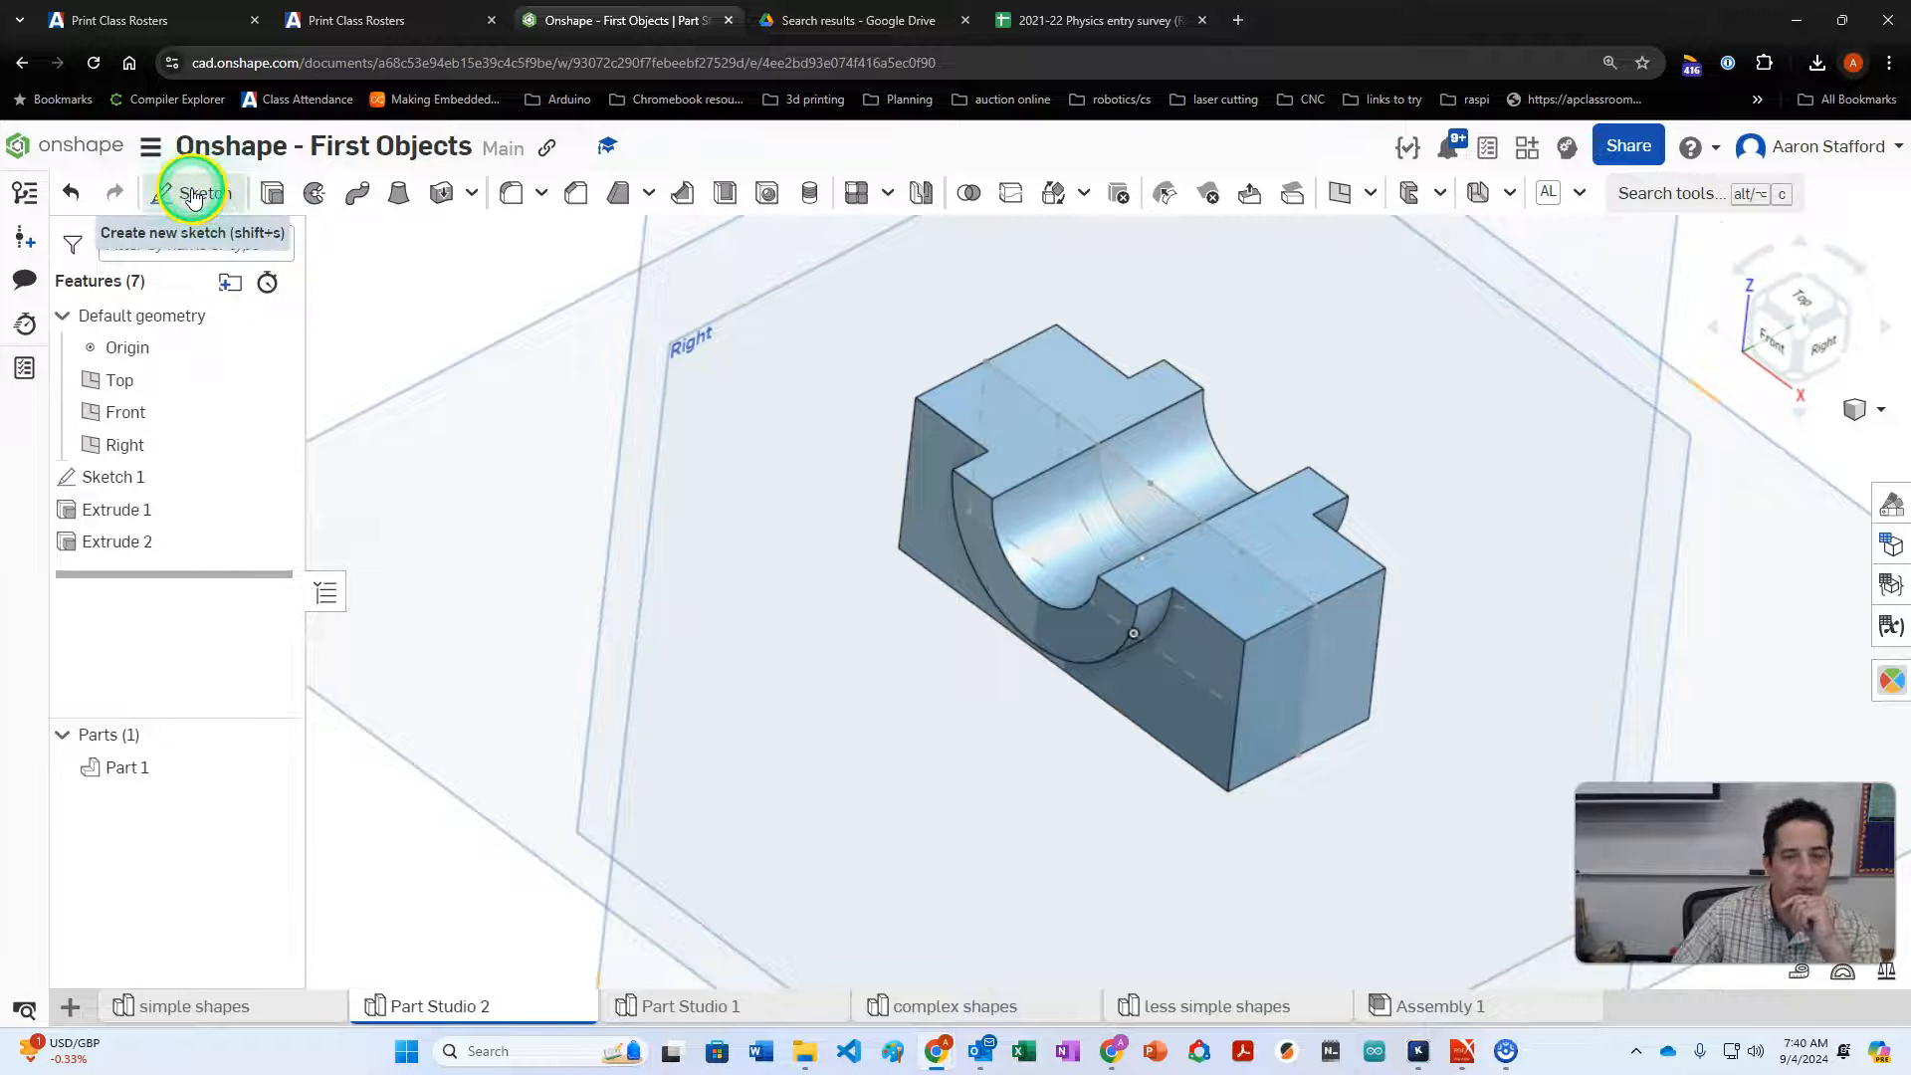
Hide Sketch 1 and start a new sketch on the block's flat top face, viewed face-on
click(269, 478)
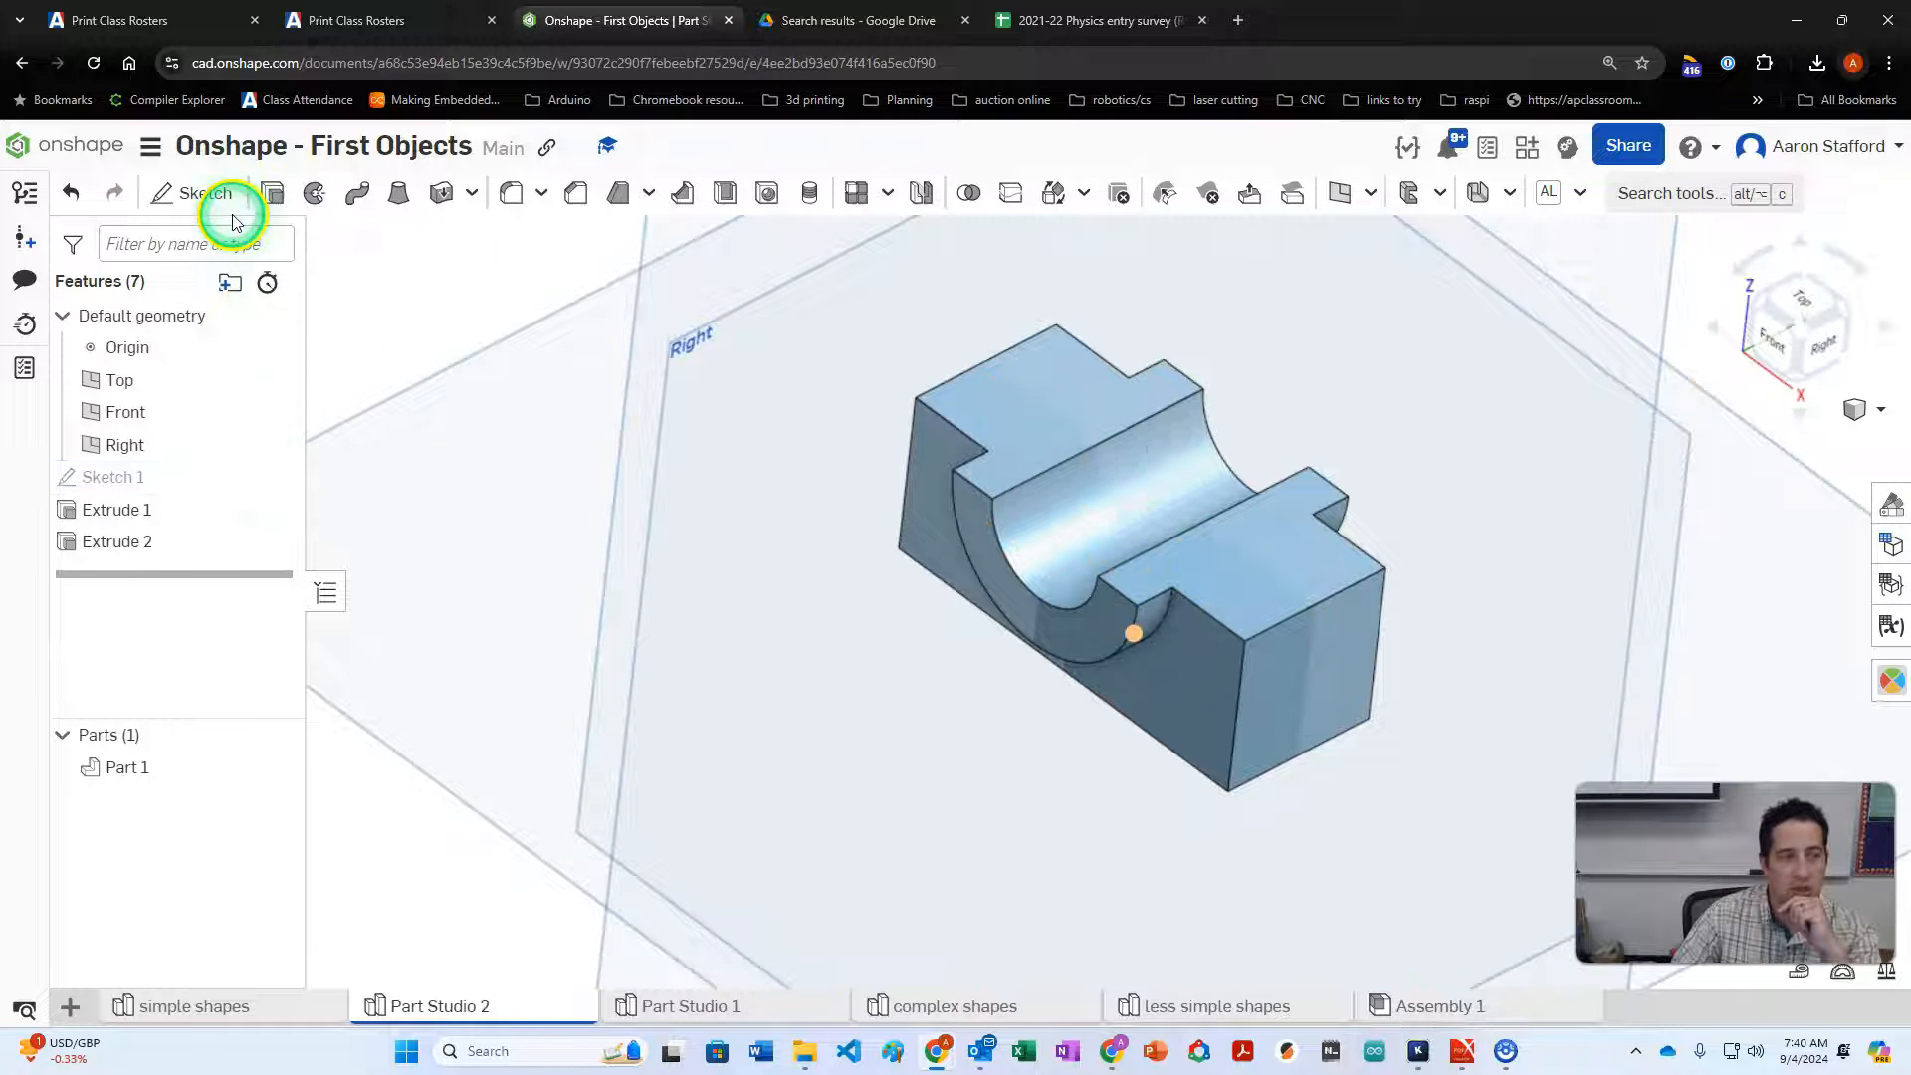
click(192, 192)
click(1061, 388)
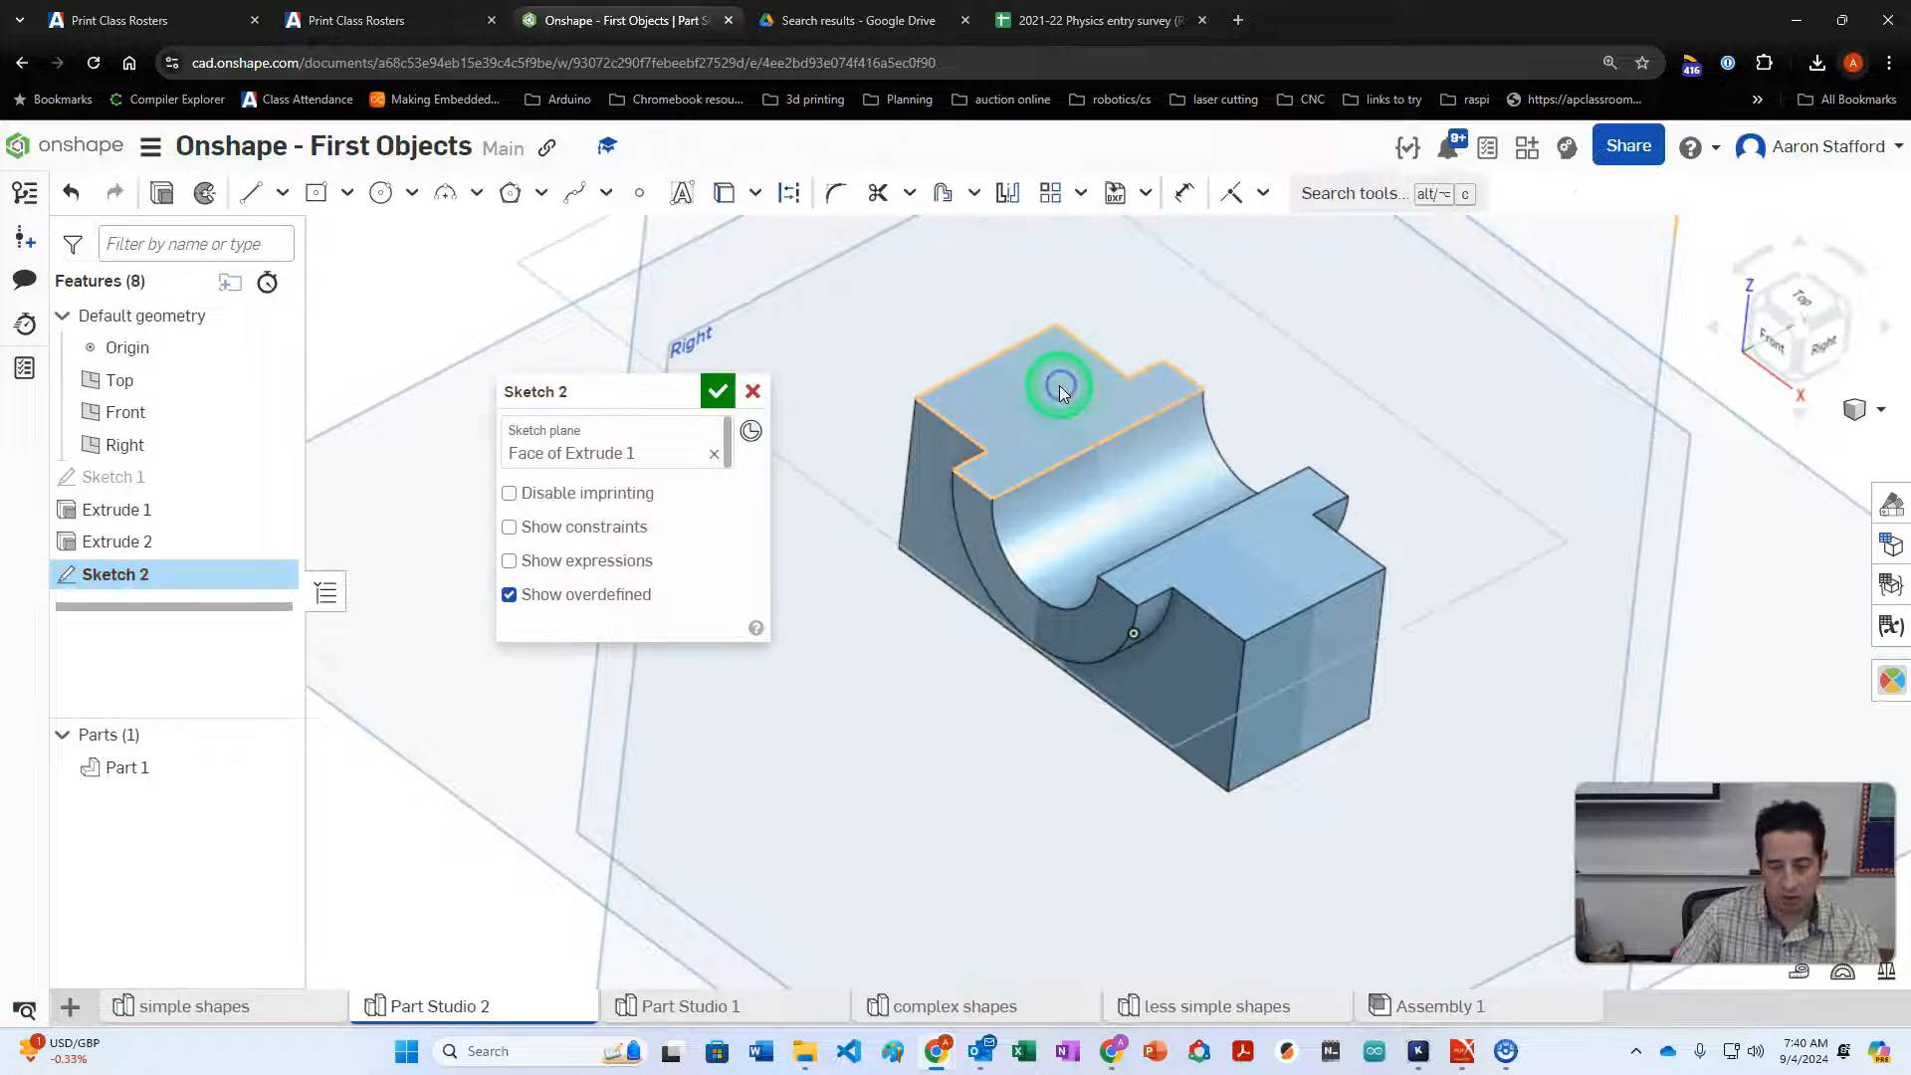
key(n)
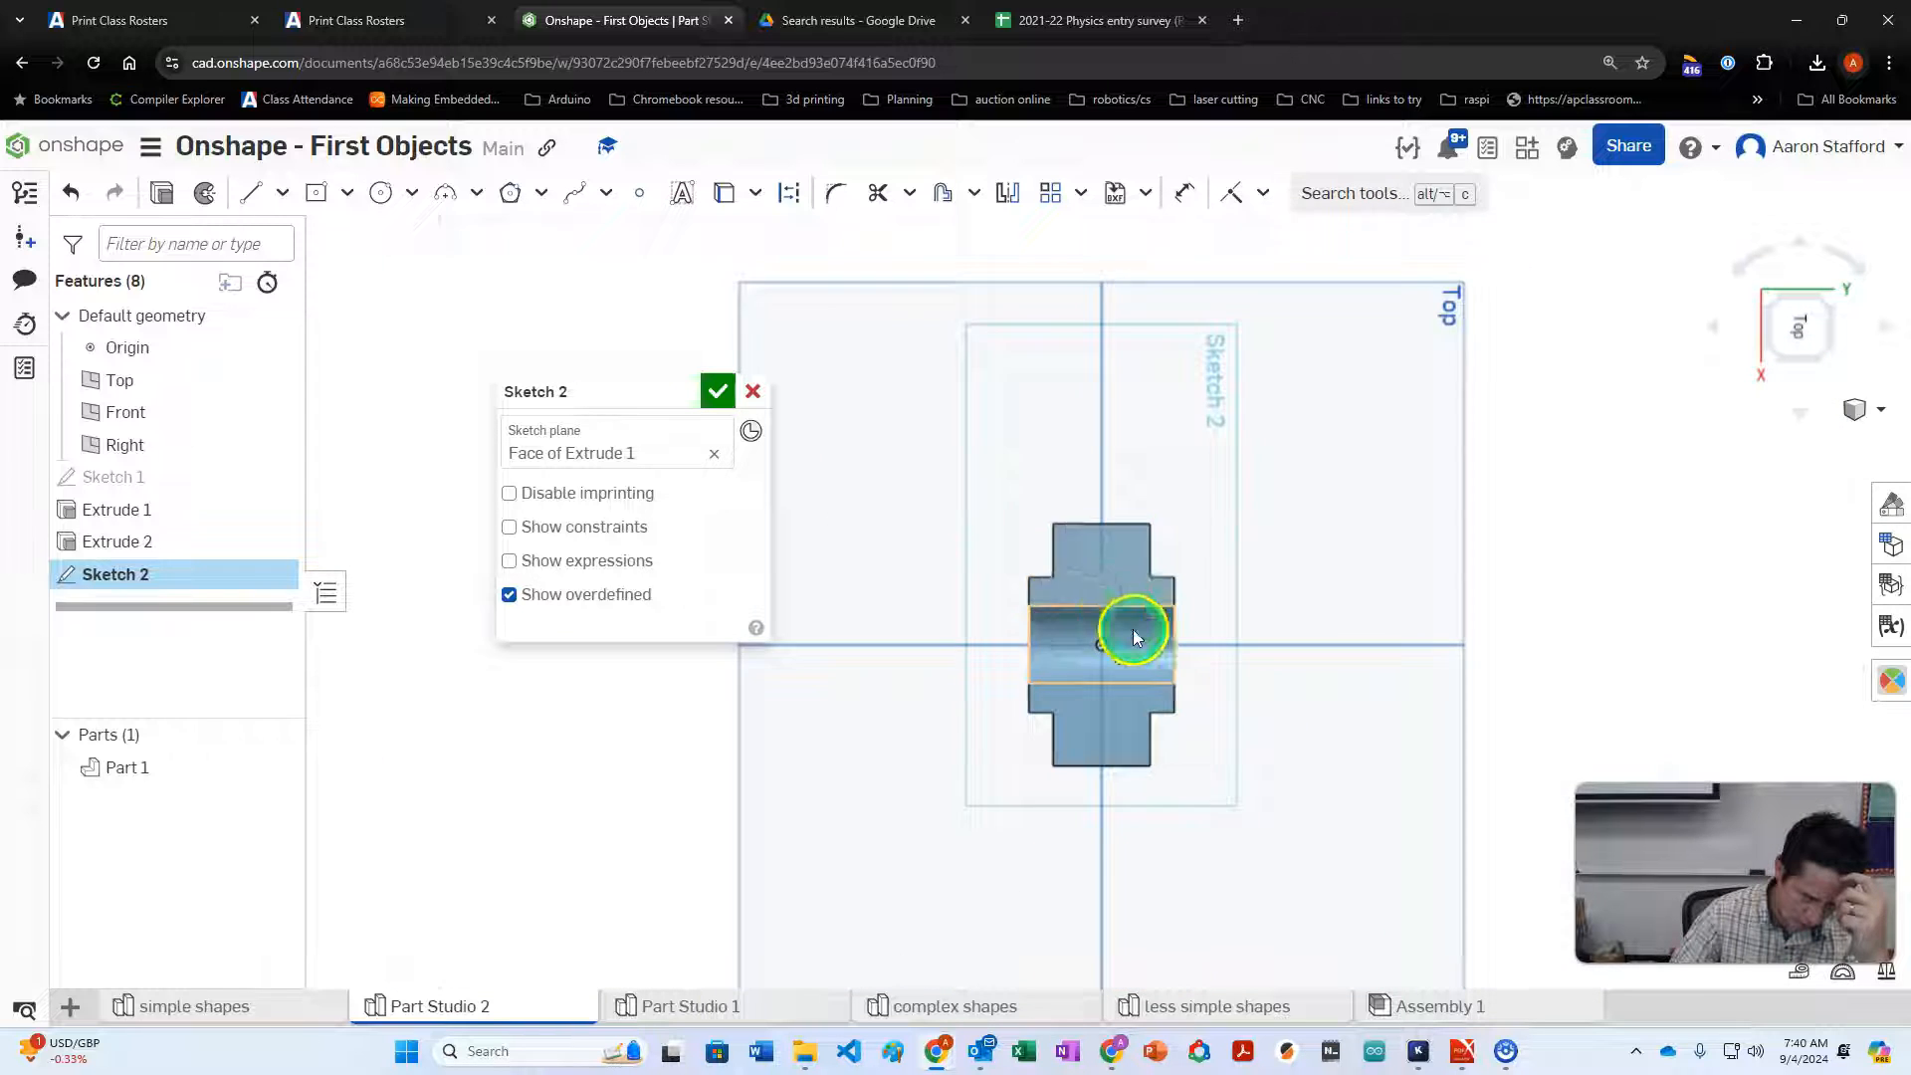
Sketch a circle on the centreline of the block's narrow end and set its diameter to 5 mm
scroll(1123, 617, up, 3)
click(381, 192)
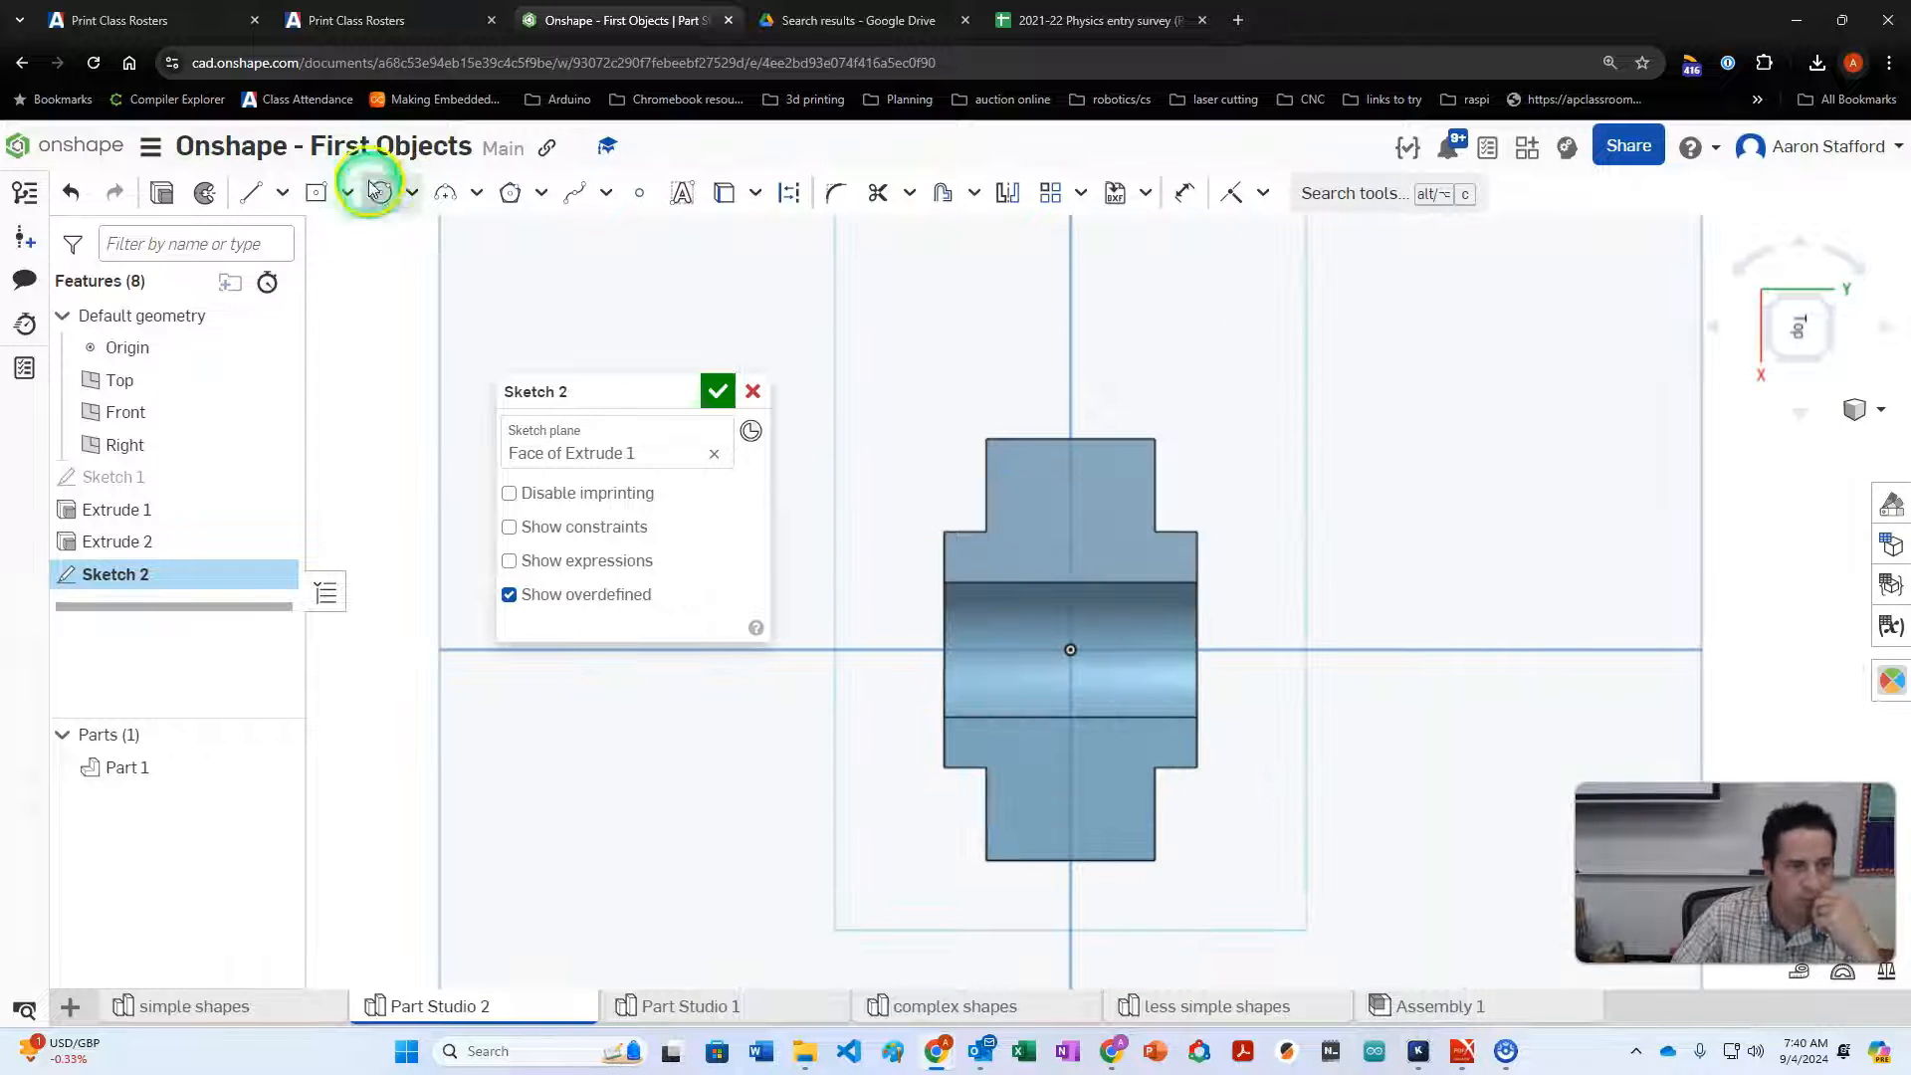
click(1071, 490)
key(d)
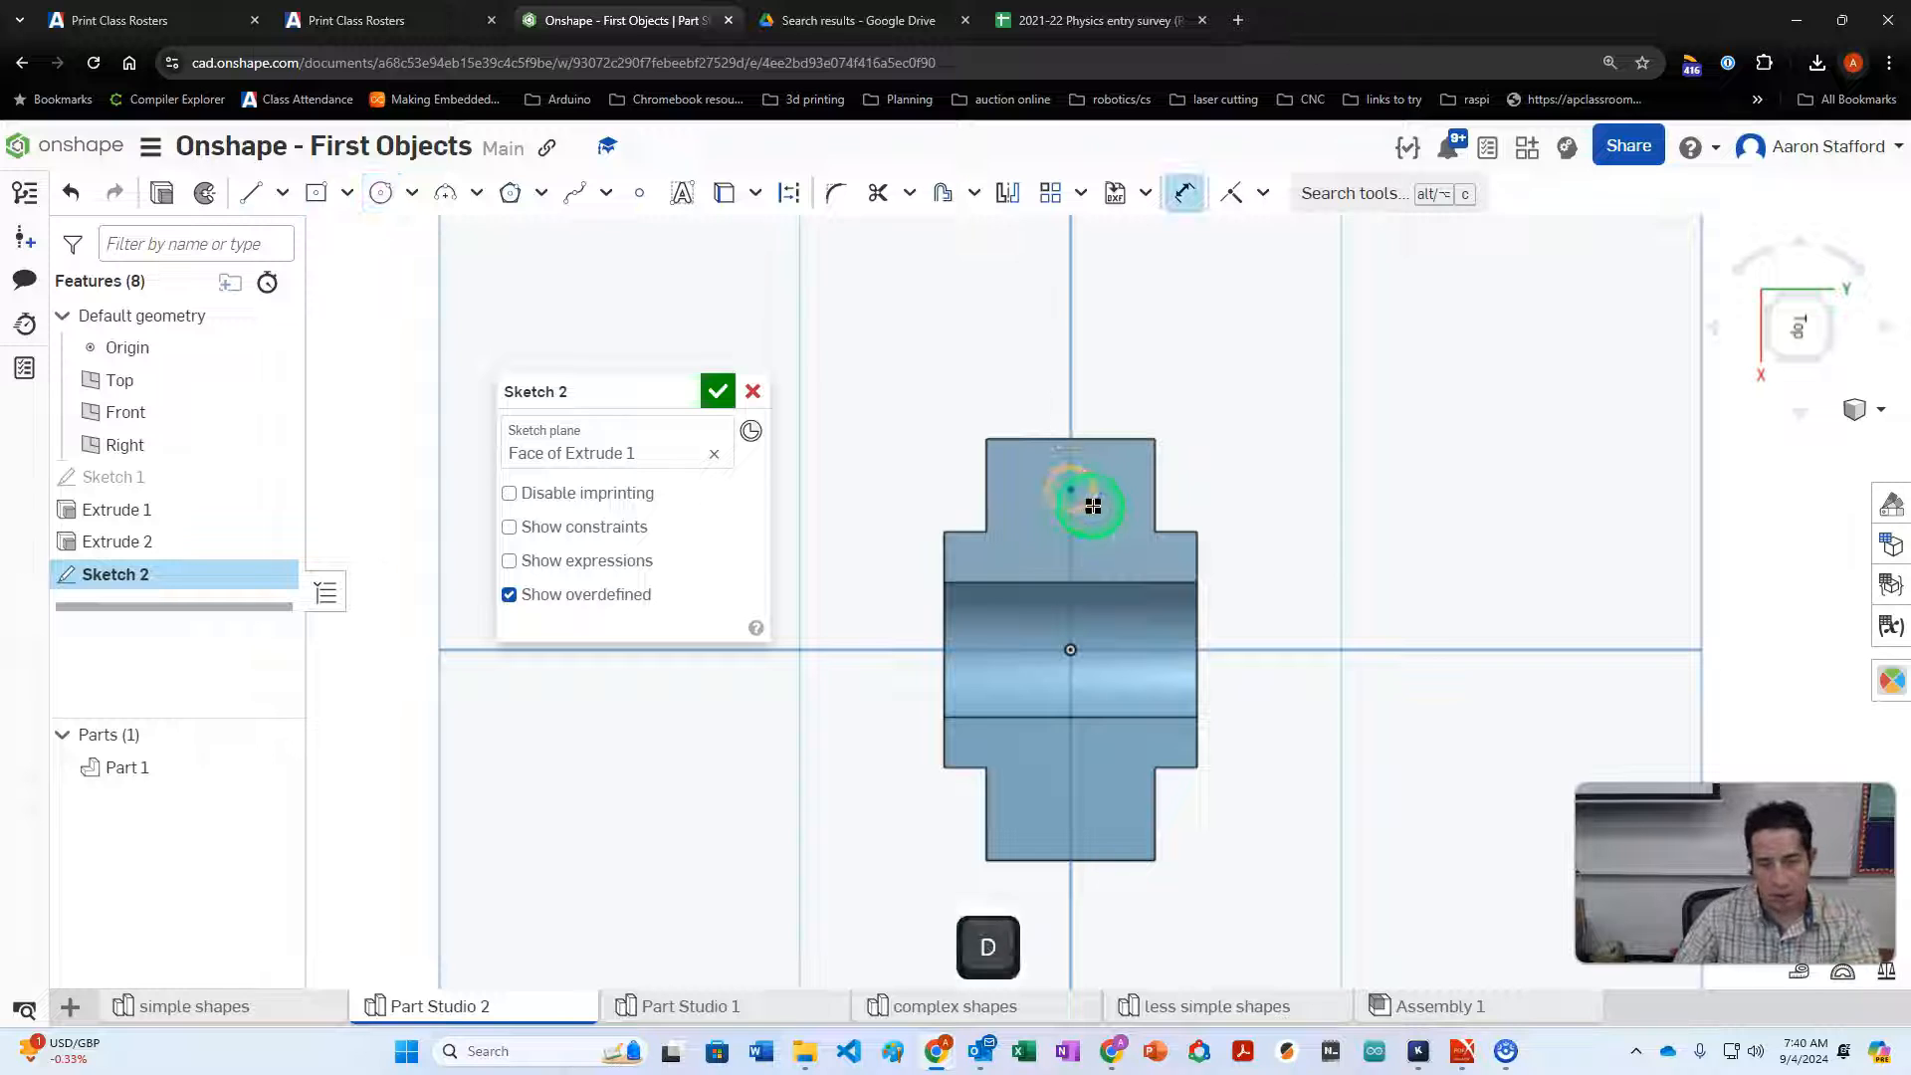
click(1103, 454)
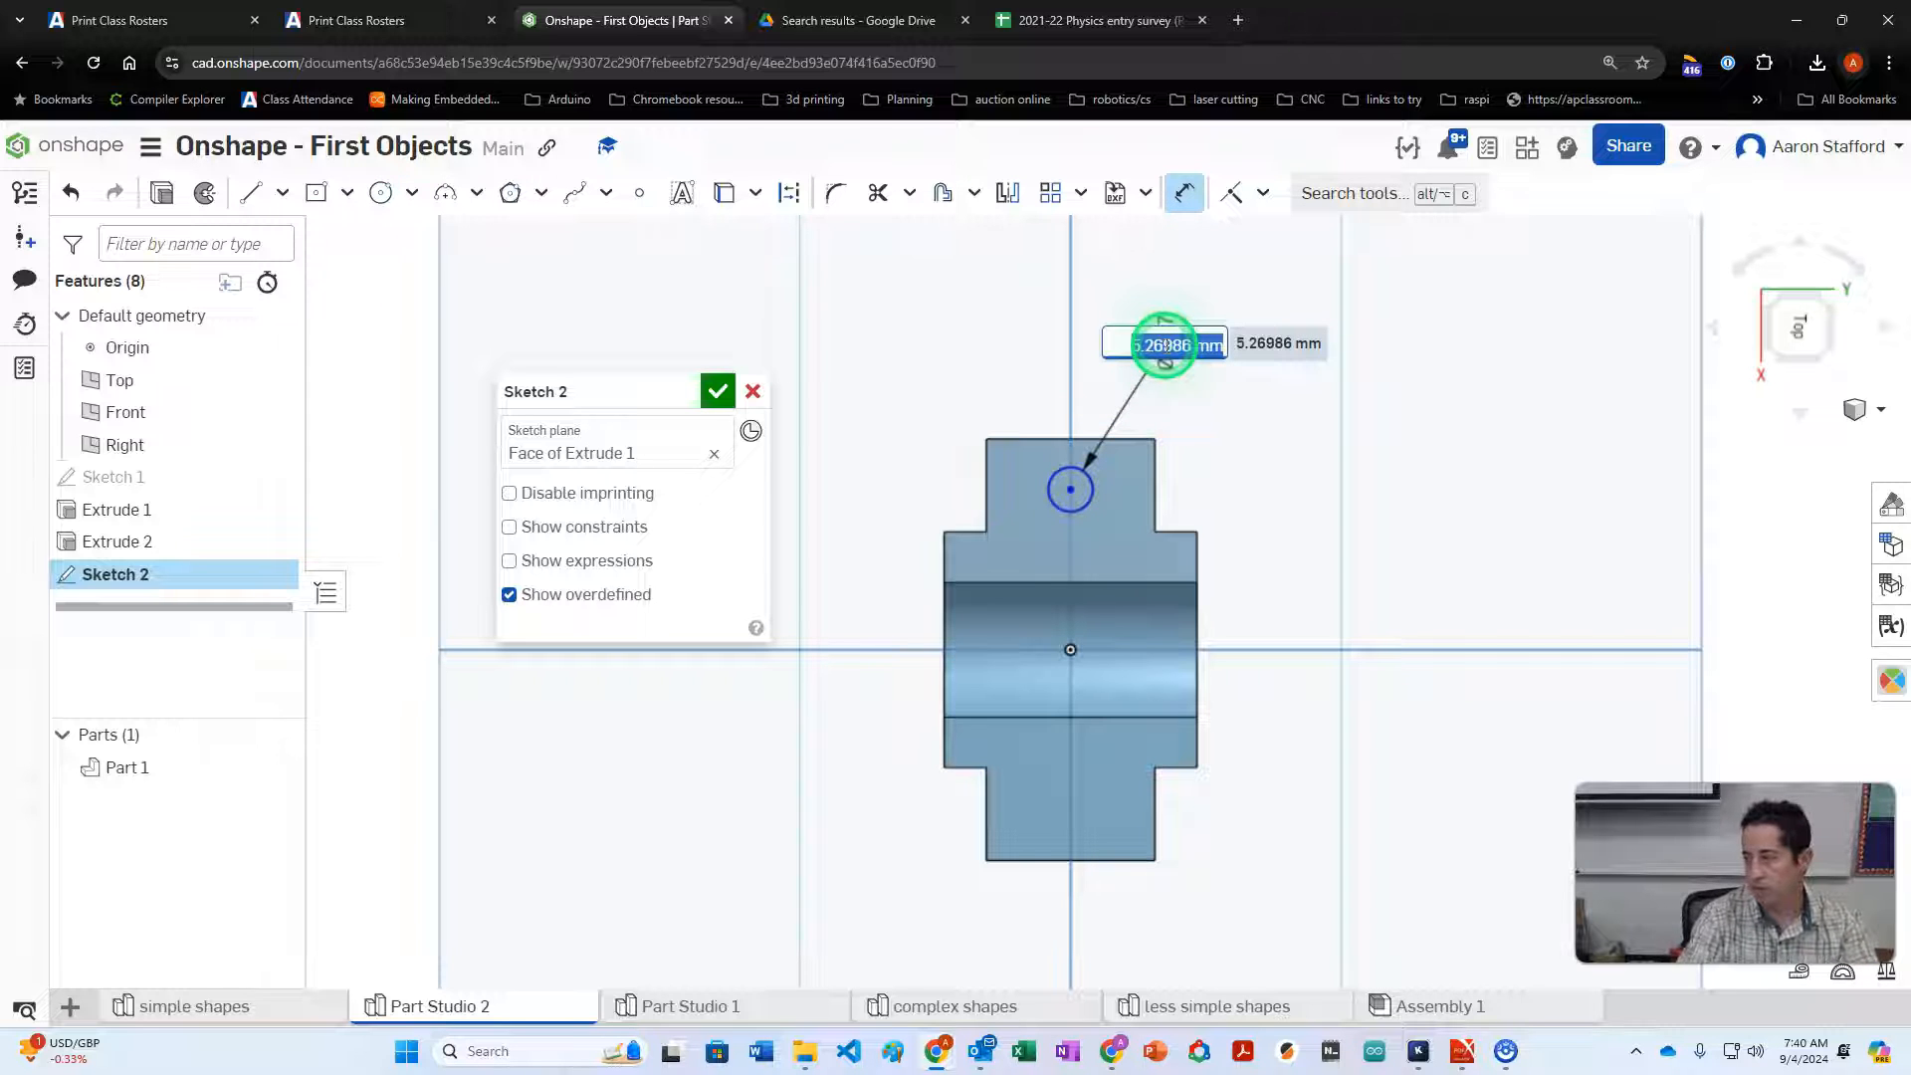
key(Return)
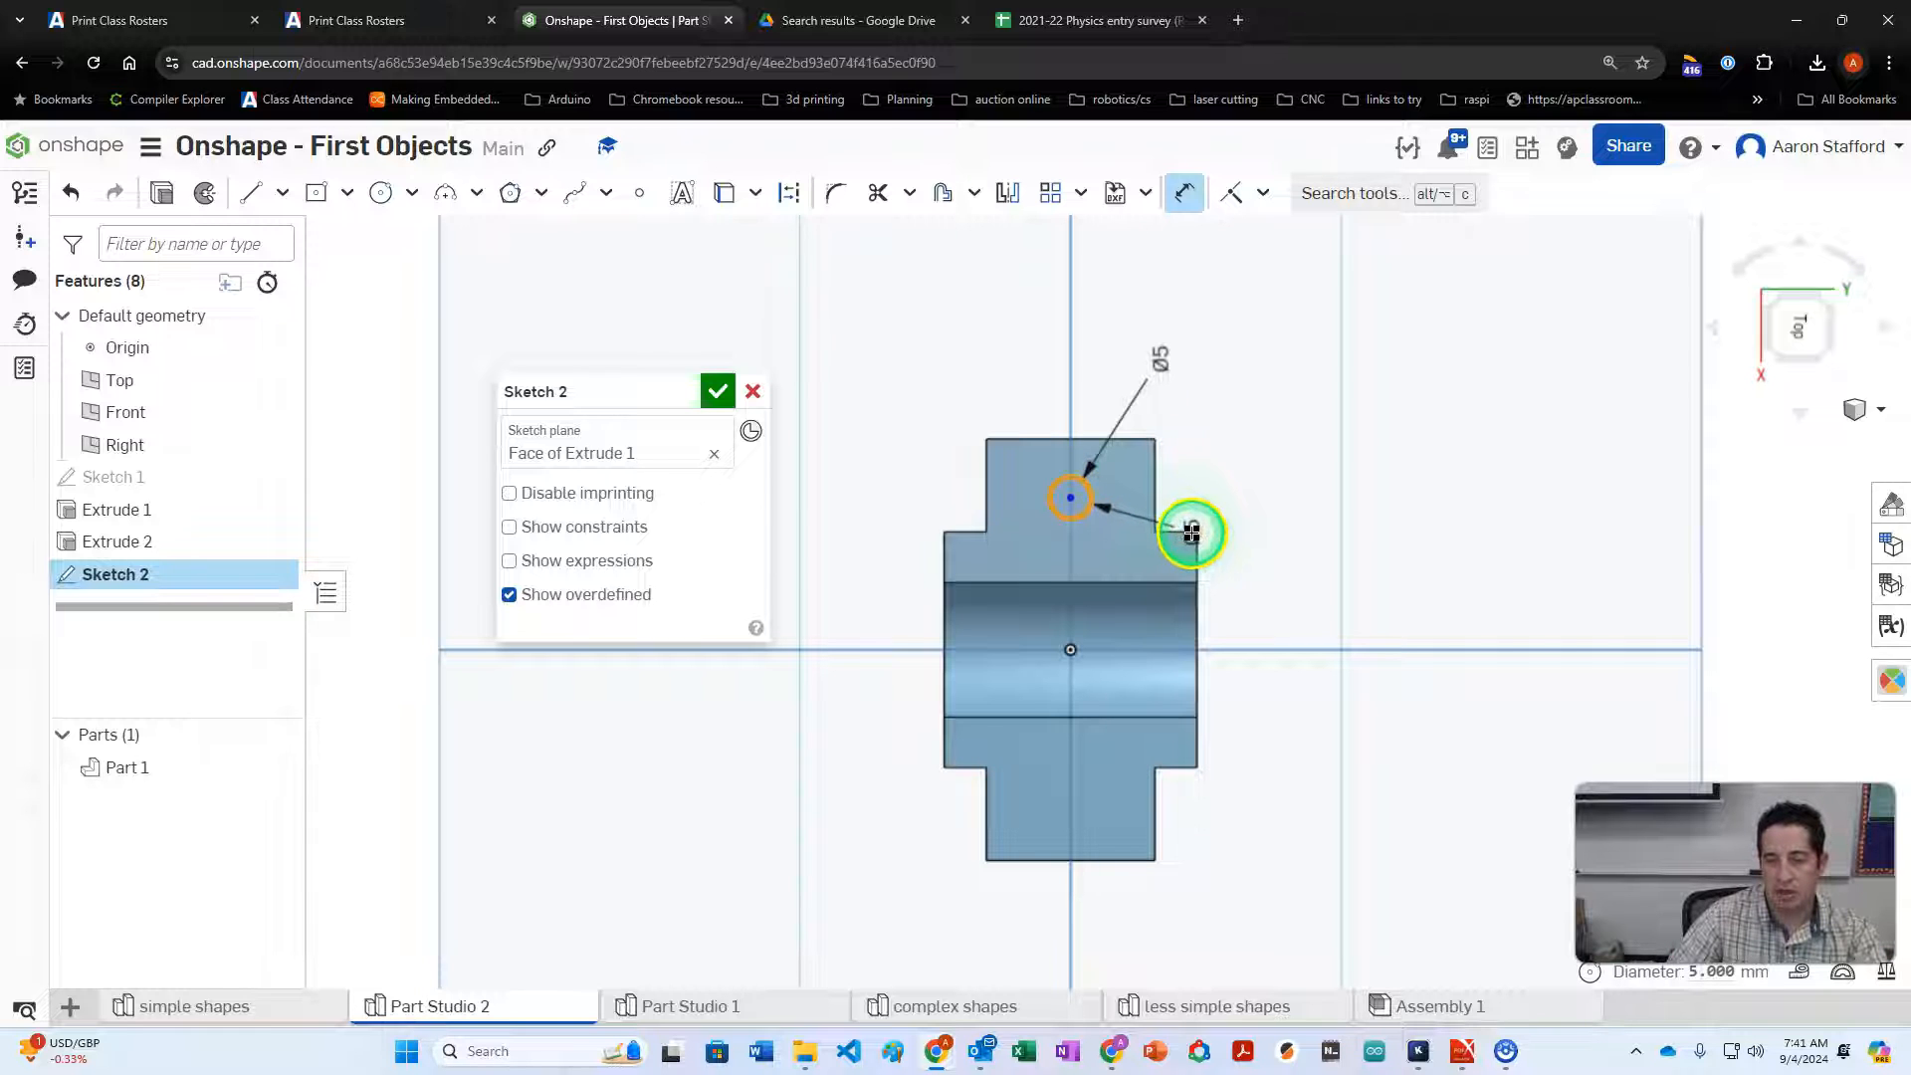
Try a 5.5 mm dimension from the circle's edge to the adjacent shoulder edge, and delete it
scroll(1191, 532, up, 3)
click(1192, 533)
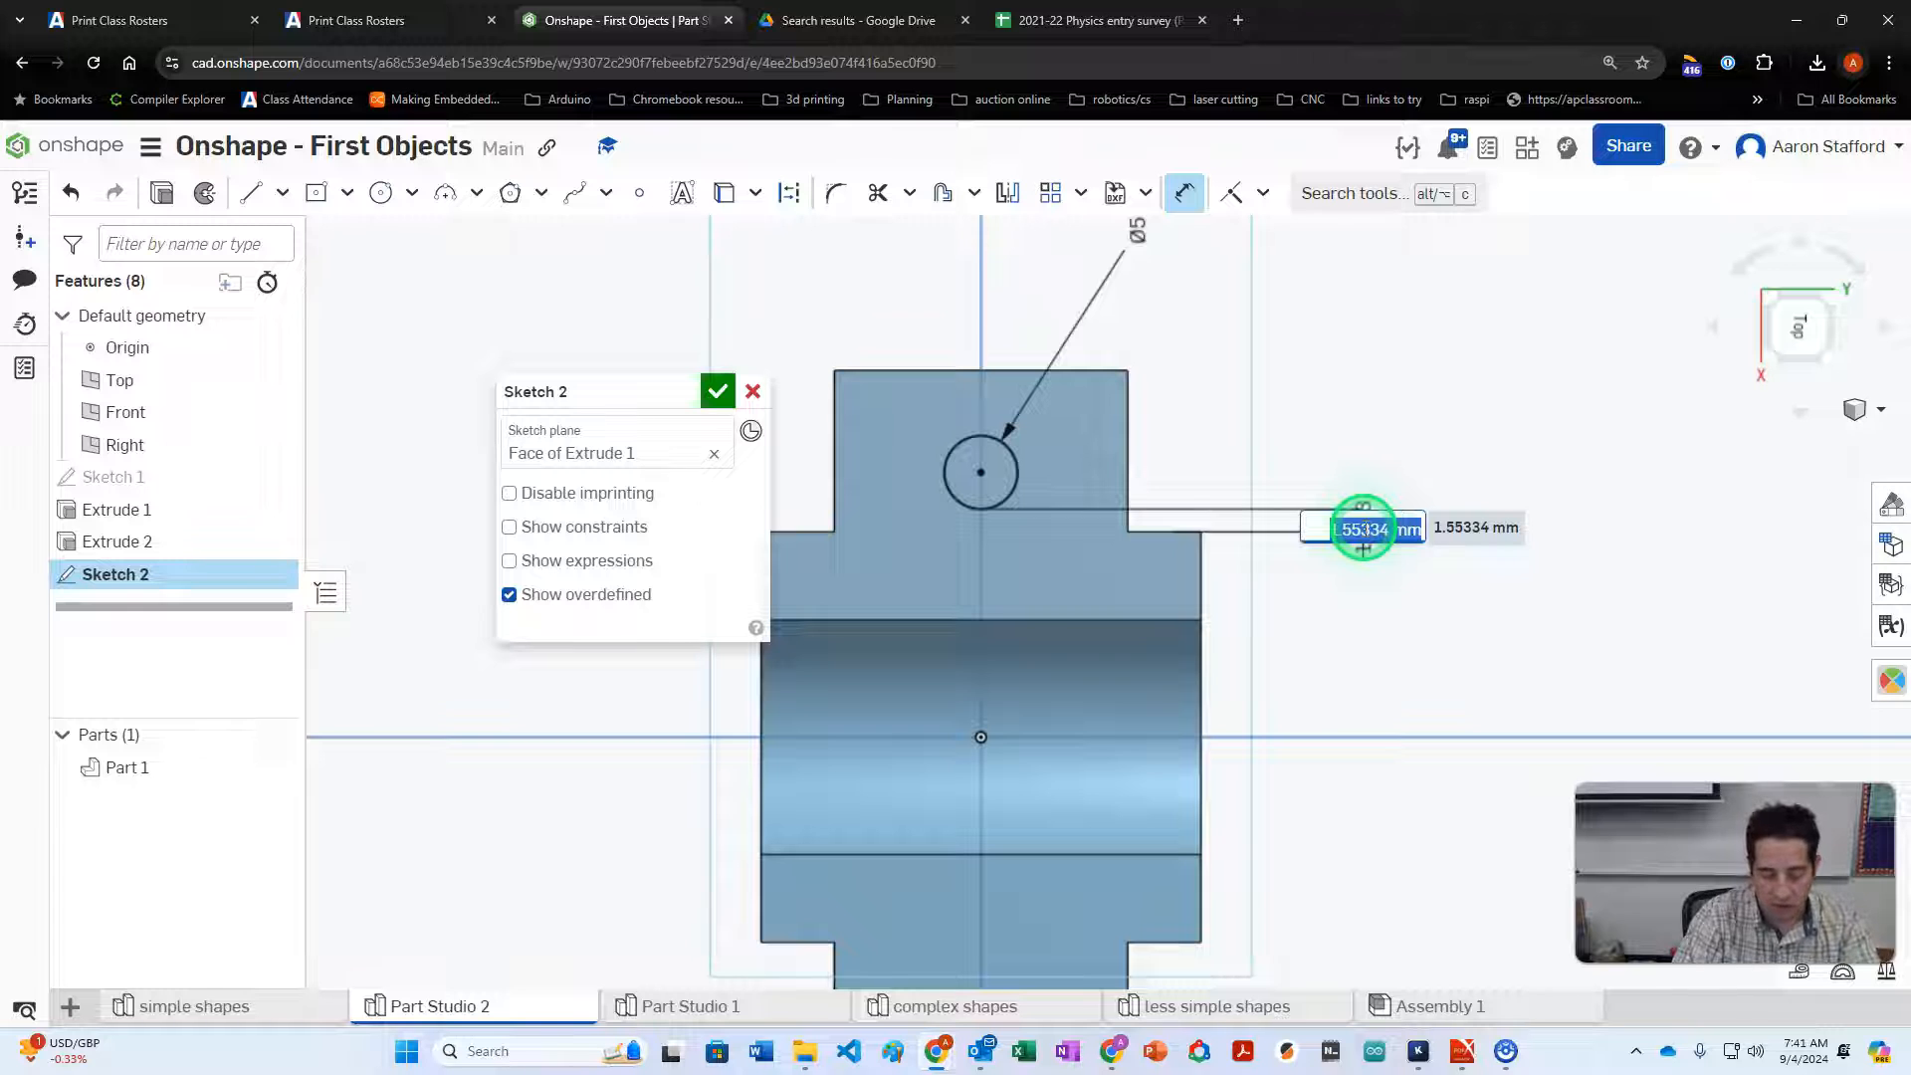
text(5.5)
key(Return)
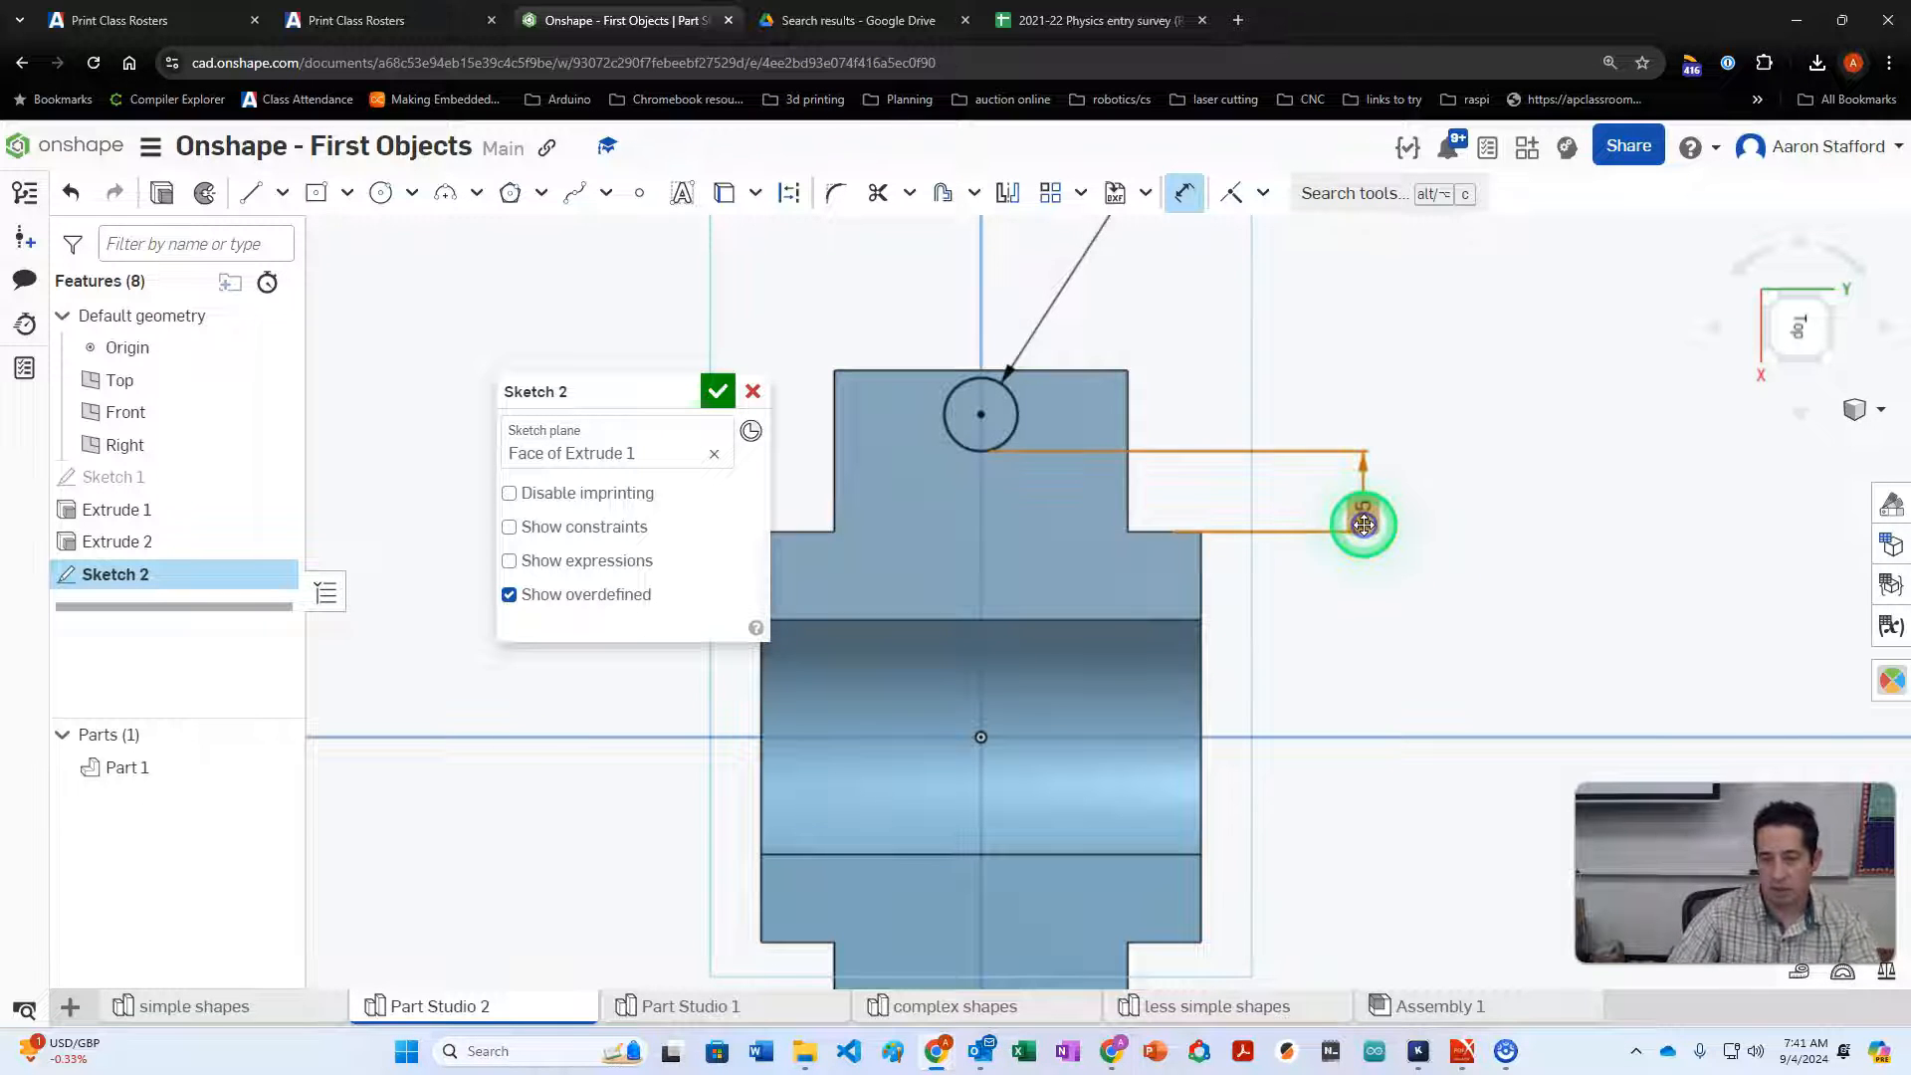
key(BackSpace)
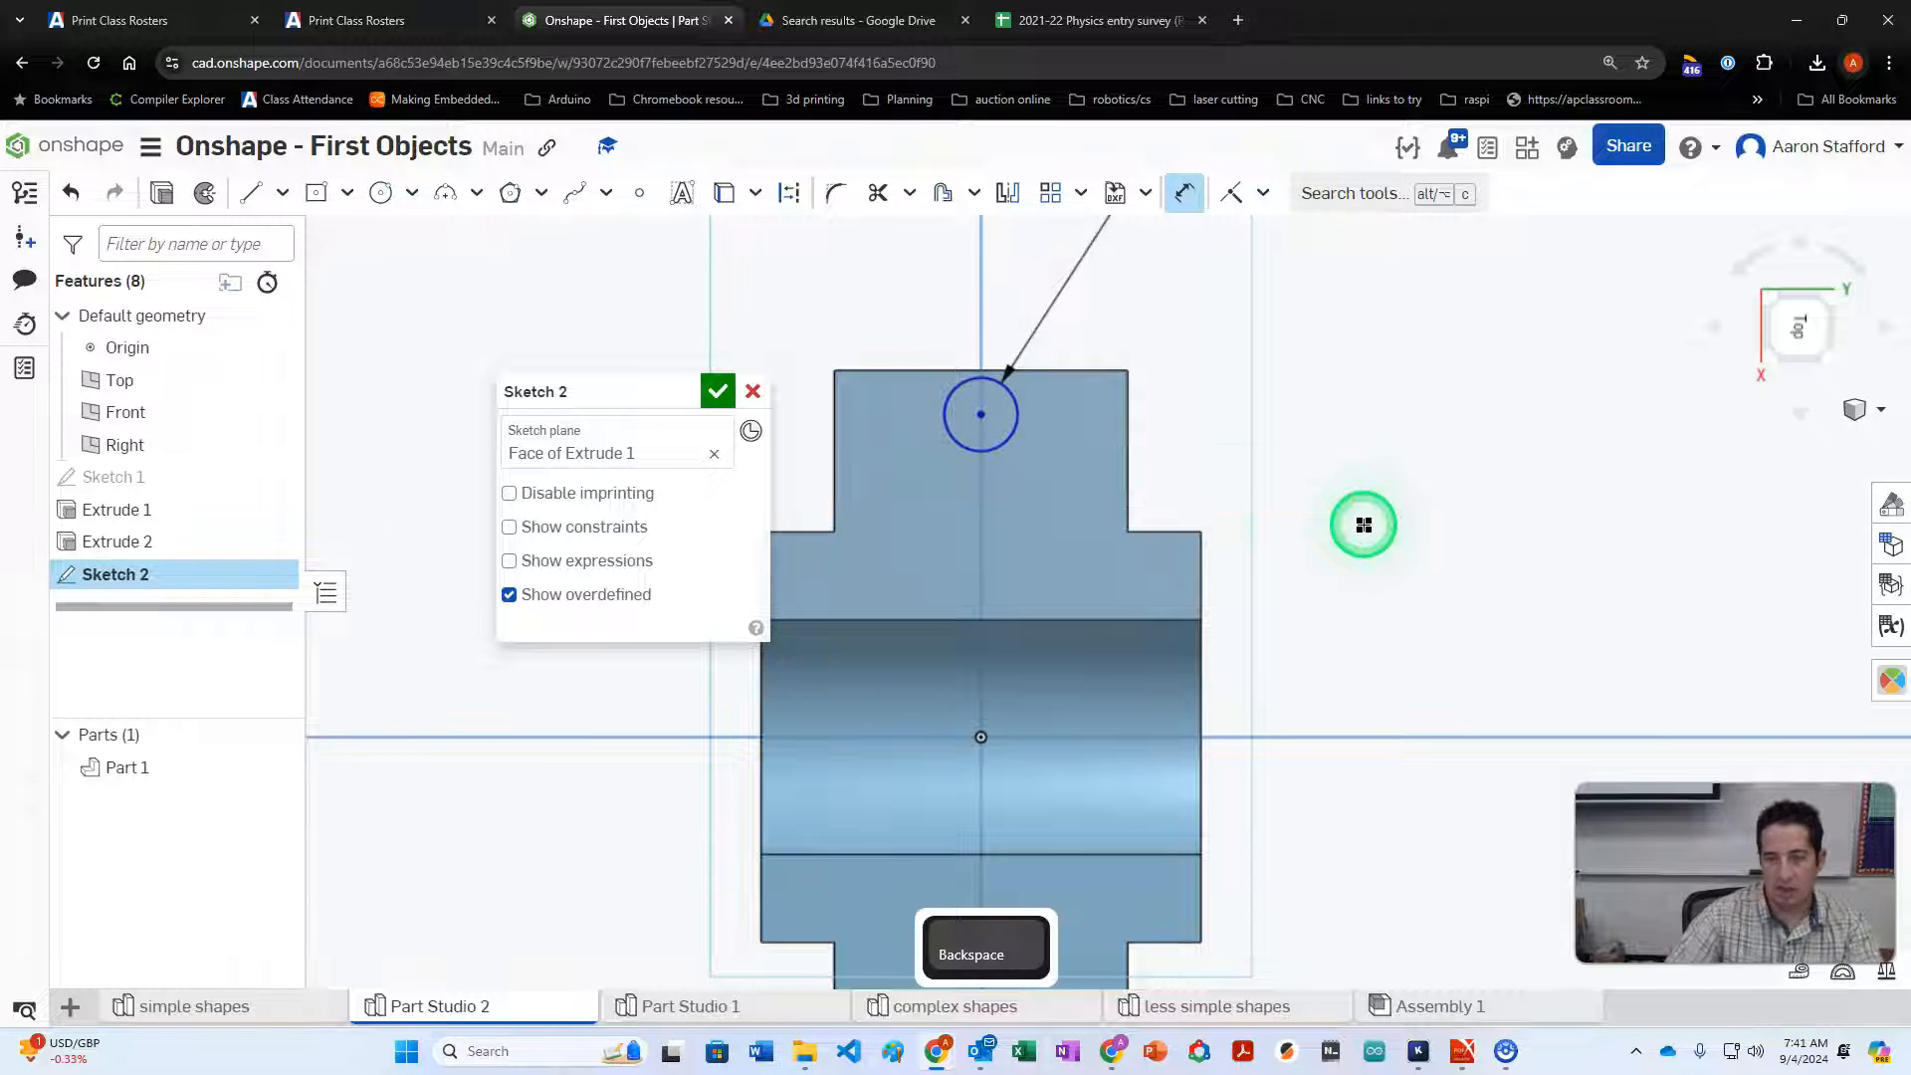
Dimension the circle's centre 5.5 mm from the adjacent shoulder edge of the half-ring
click(983, 417)
key(d)
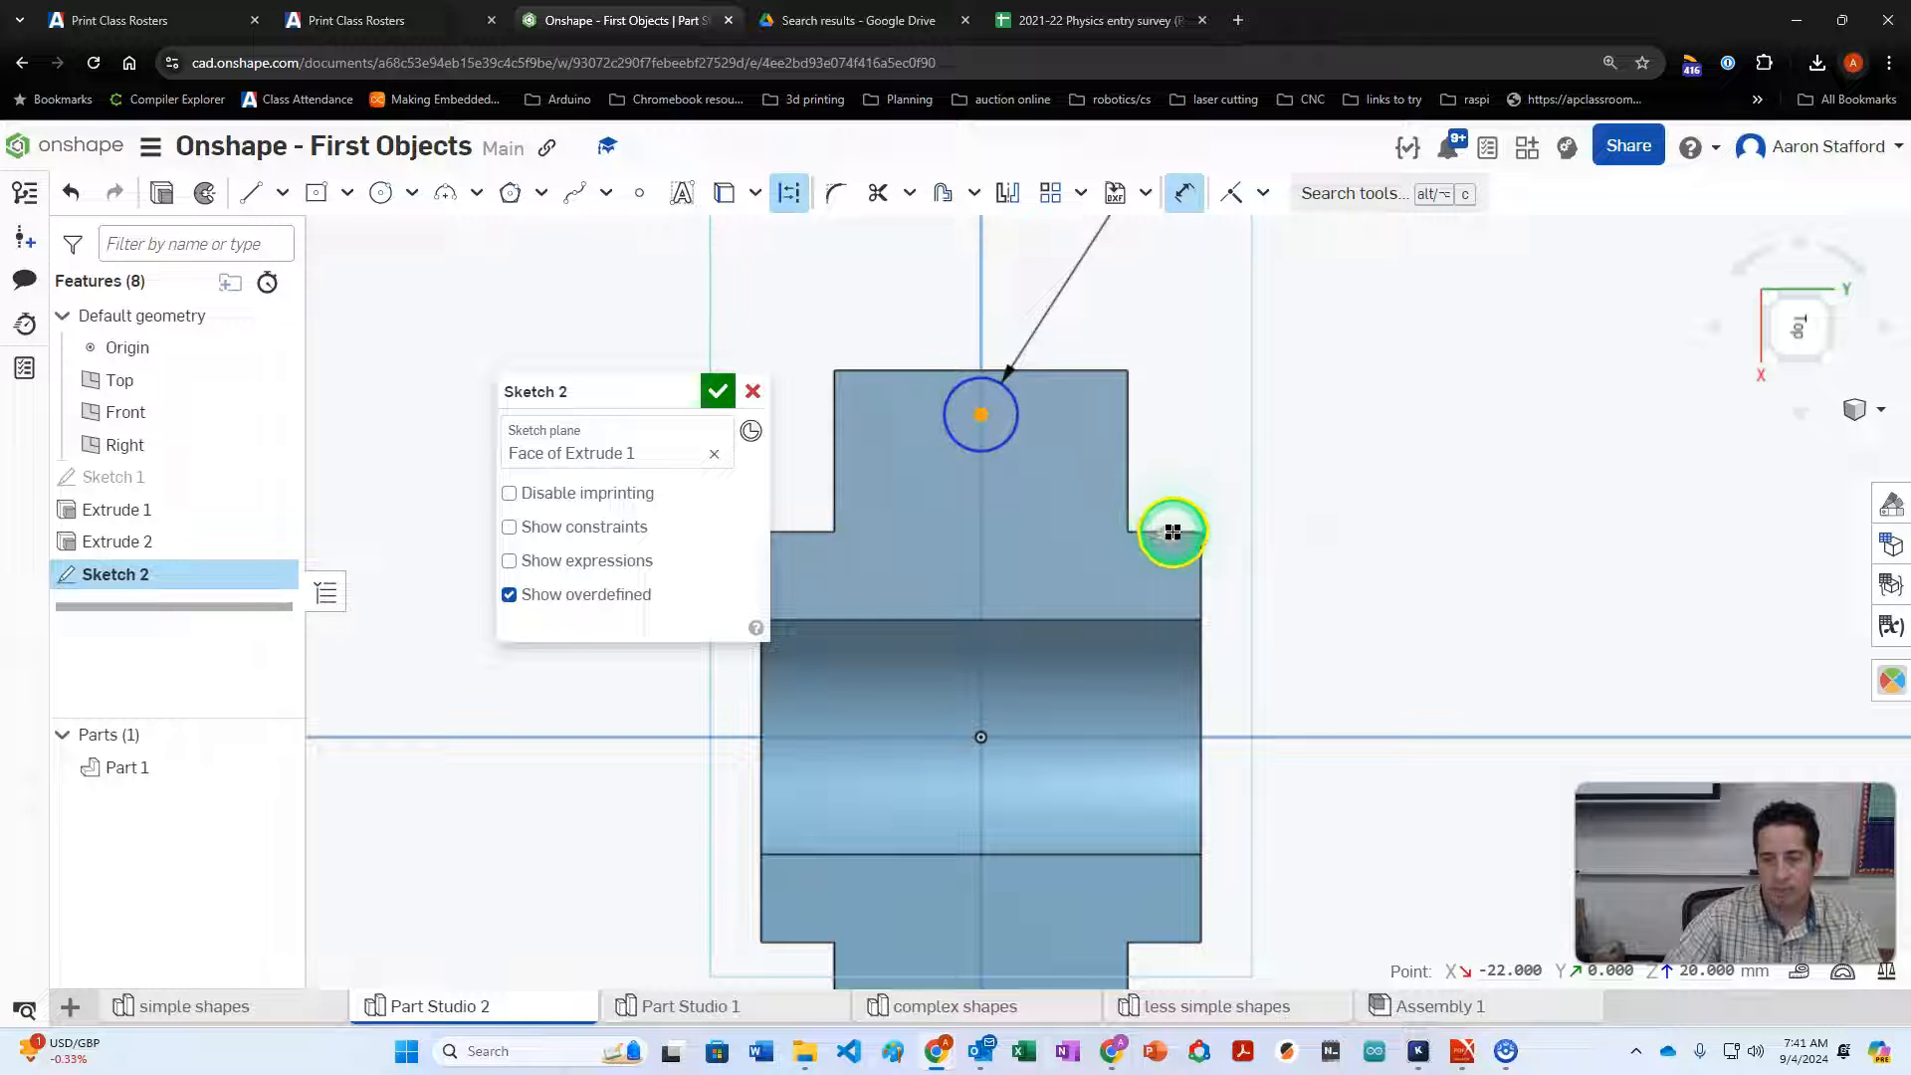
click(1181, 533)
click(1372, 449)
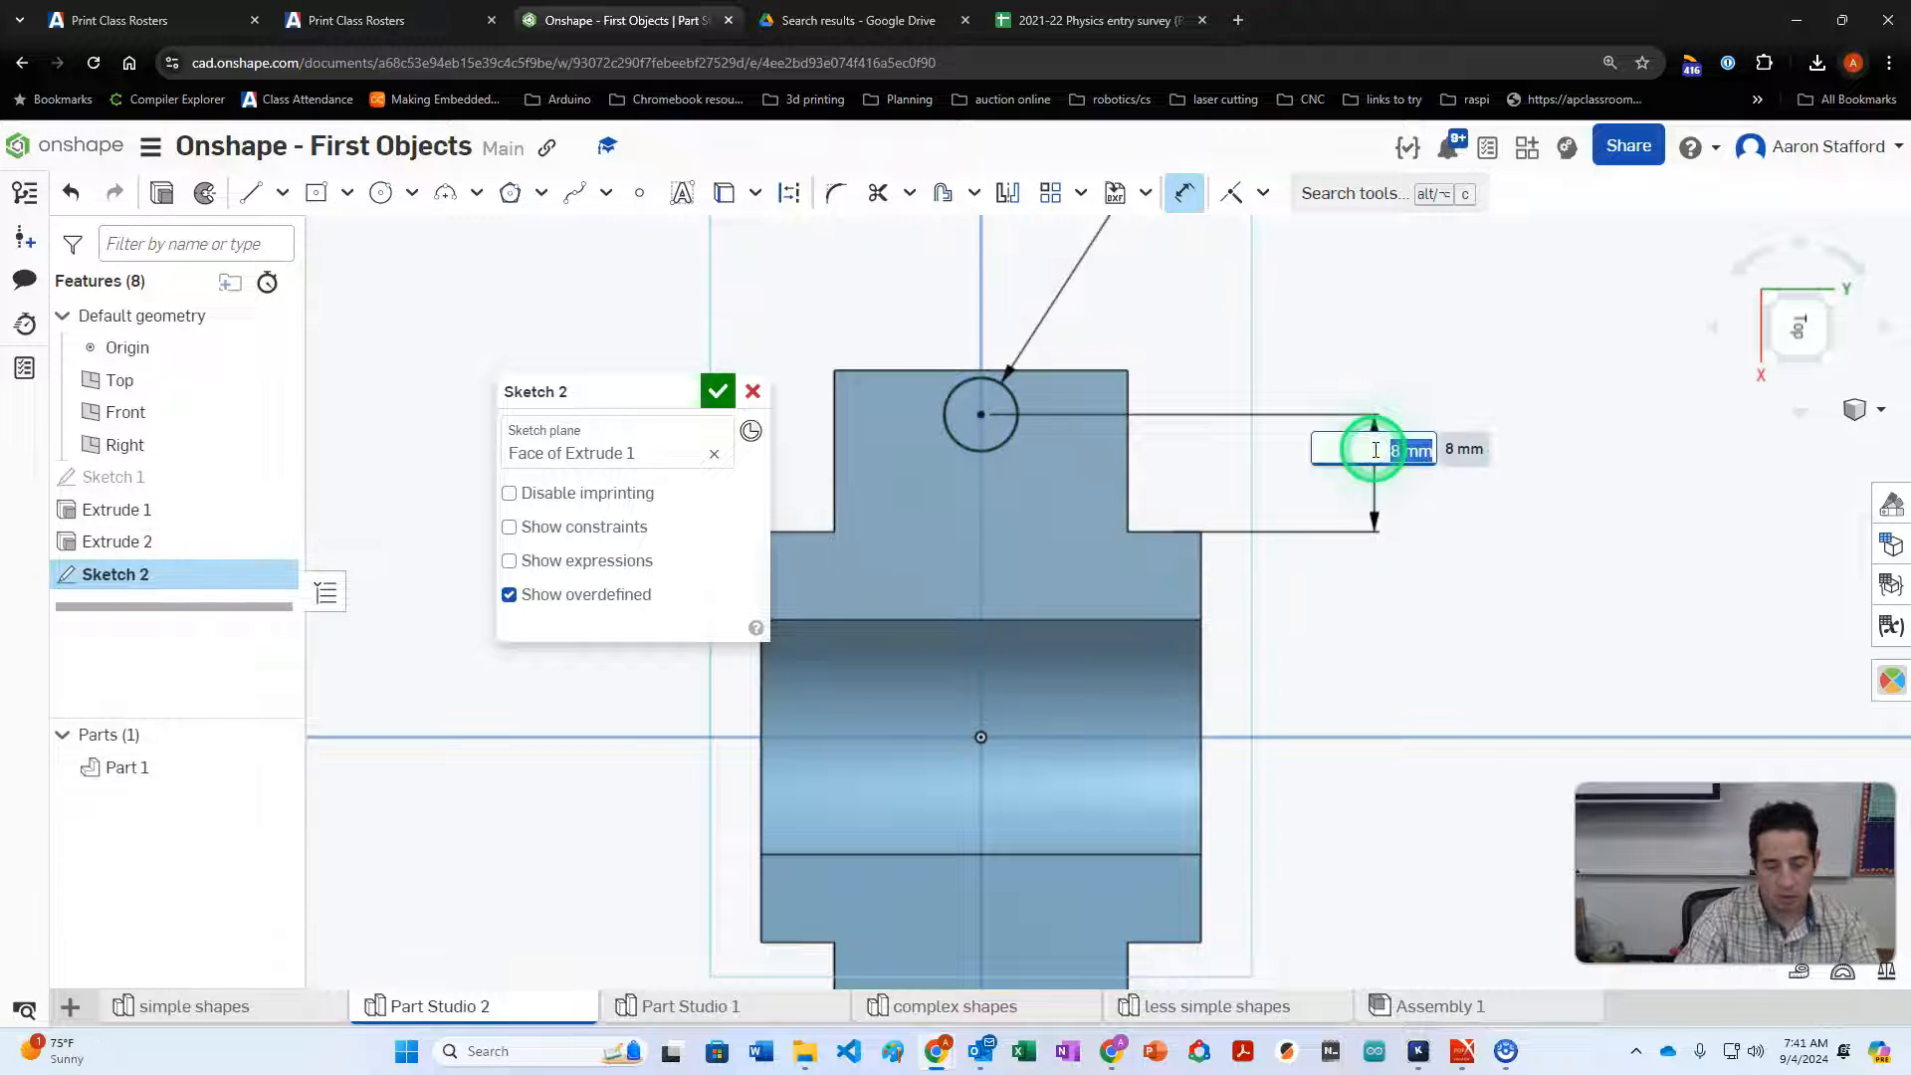
key(Return)
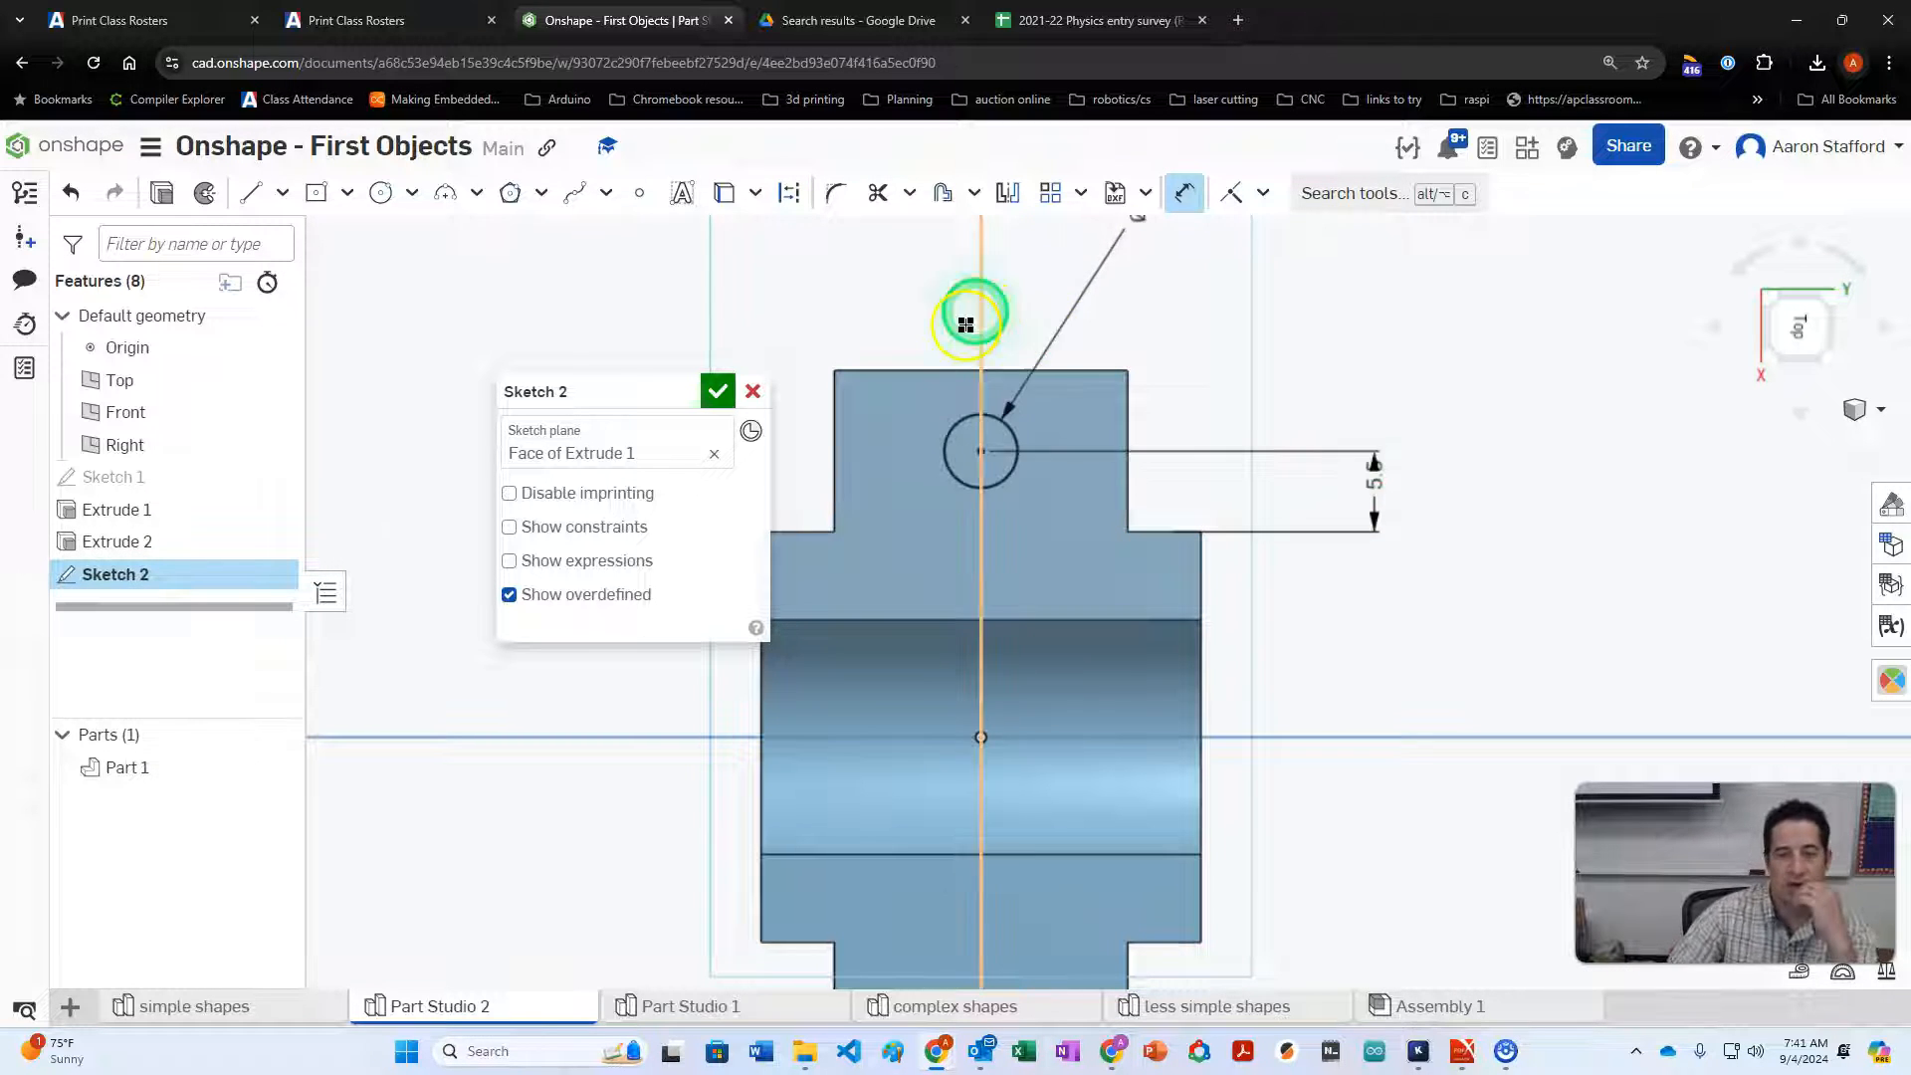
scroll(1118, 433, down, 2)
scroll(1114, 695, up, 1)
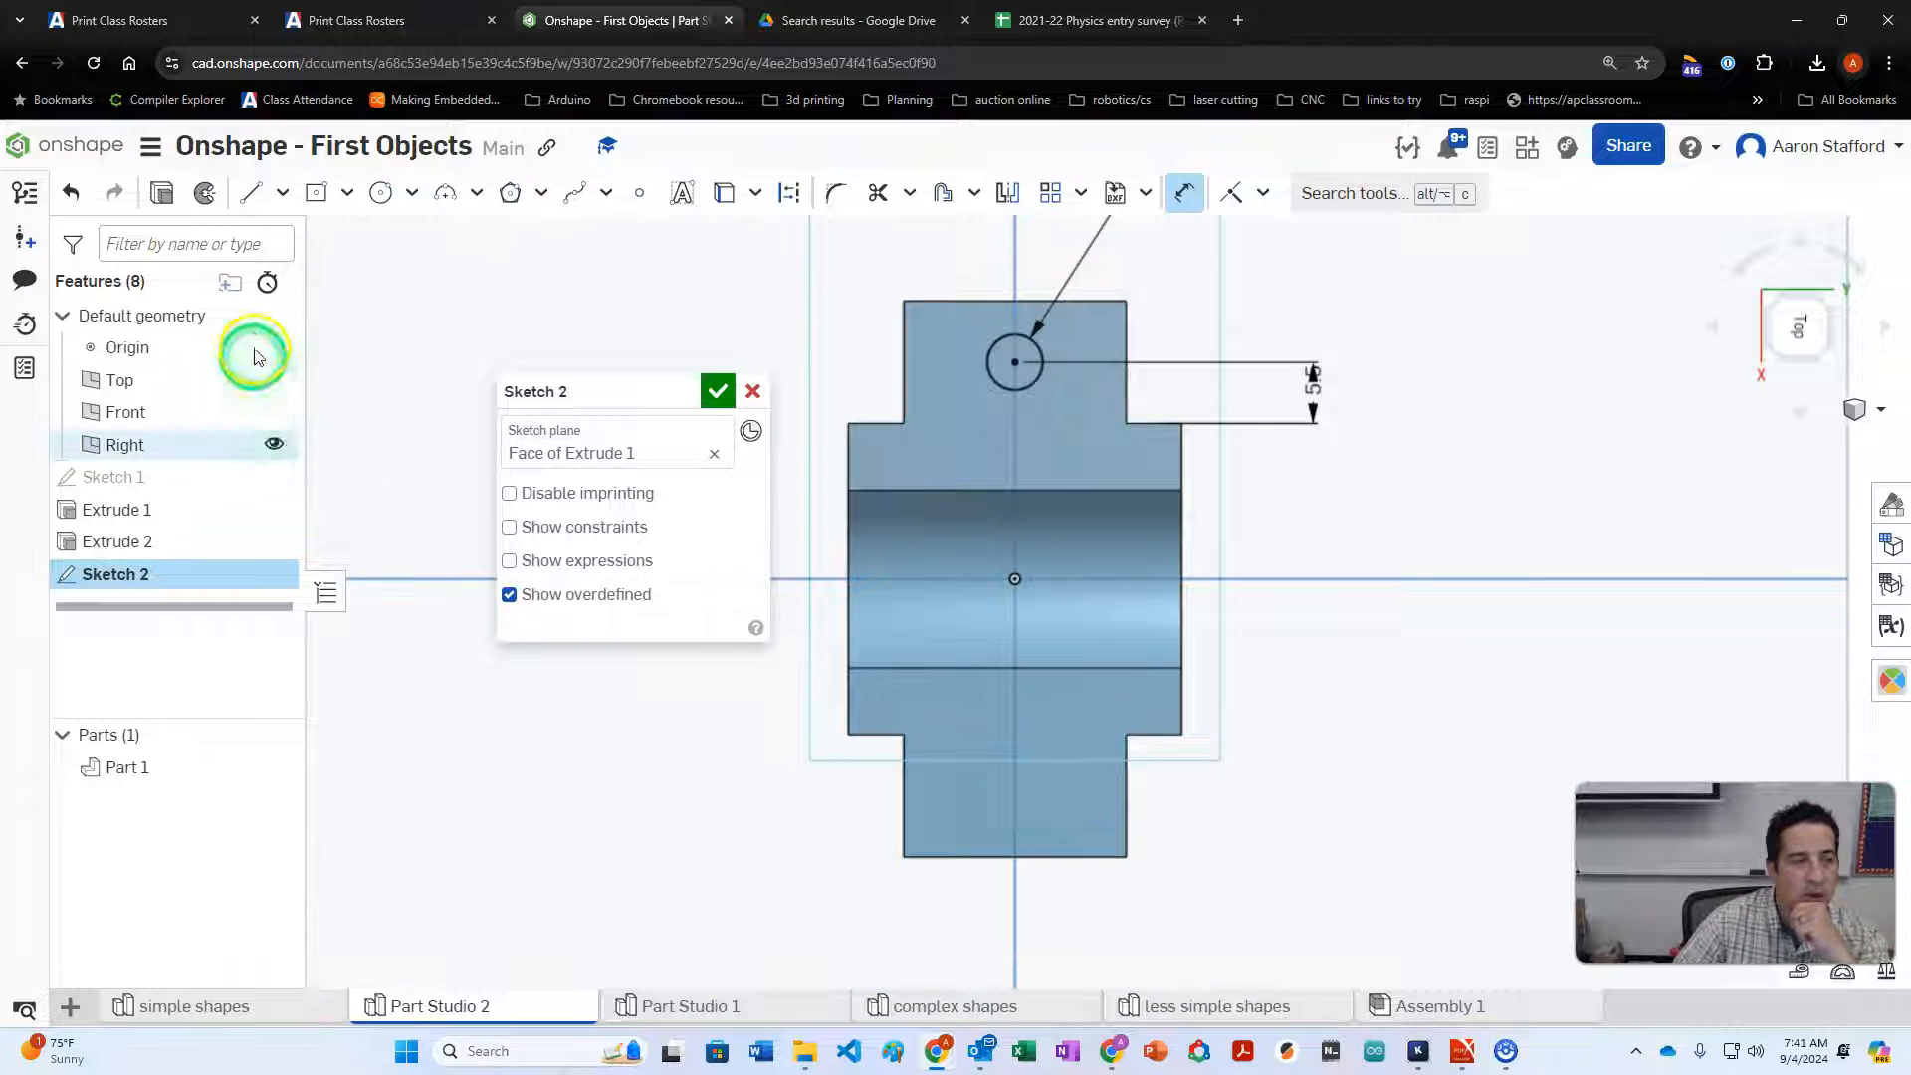
Extrude the 5 mm circle as a Remove cut with end type Through all, merging with all parts
click(163, 193)
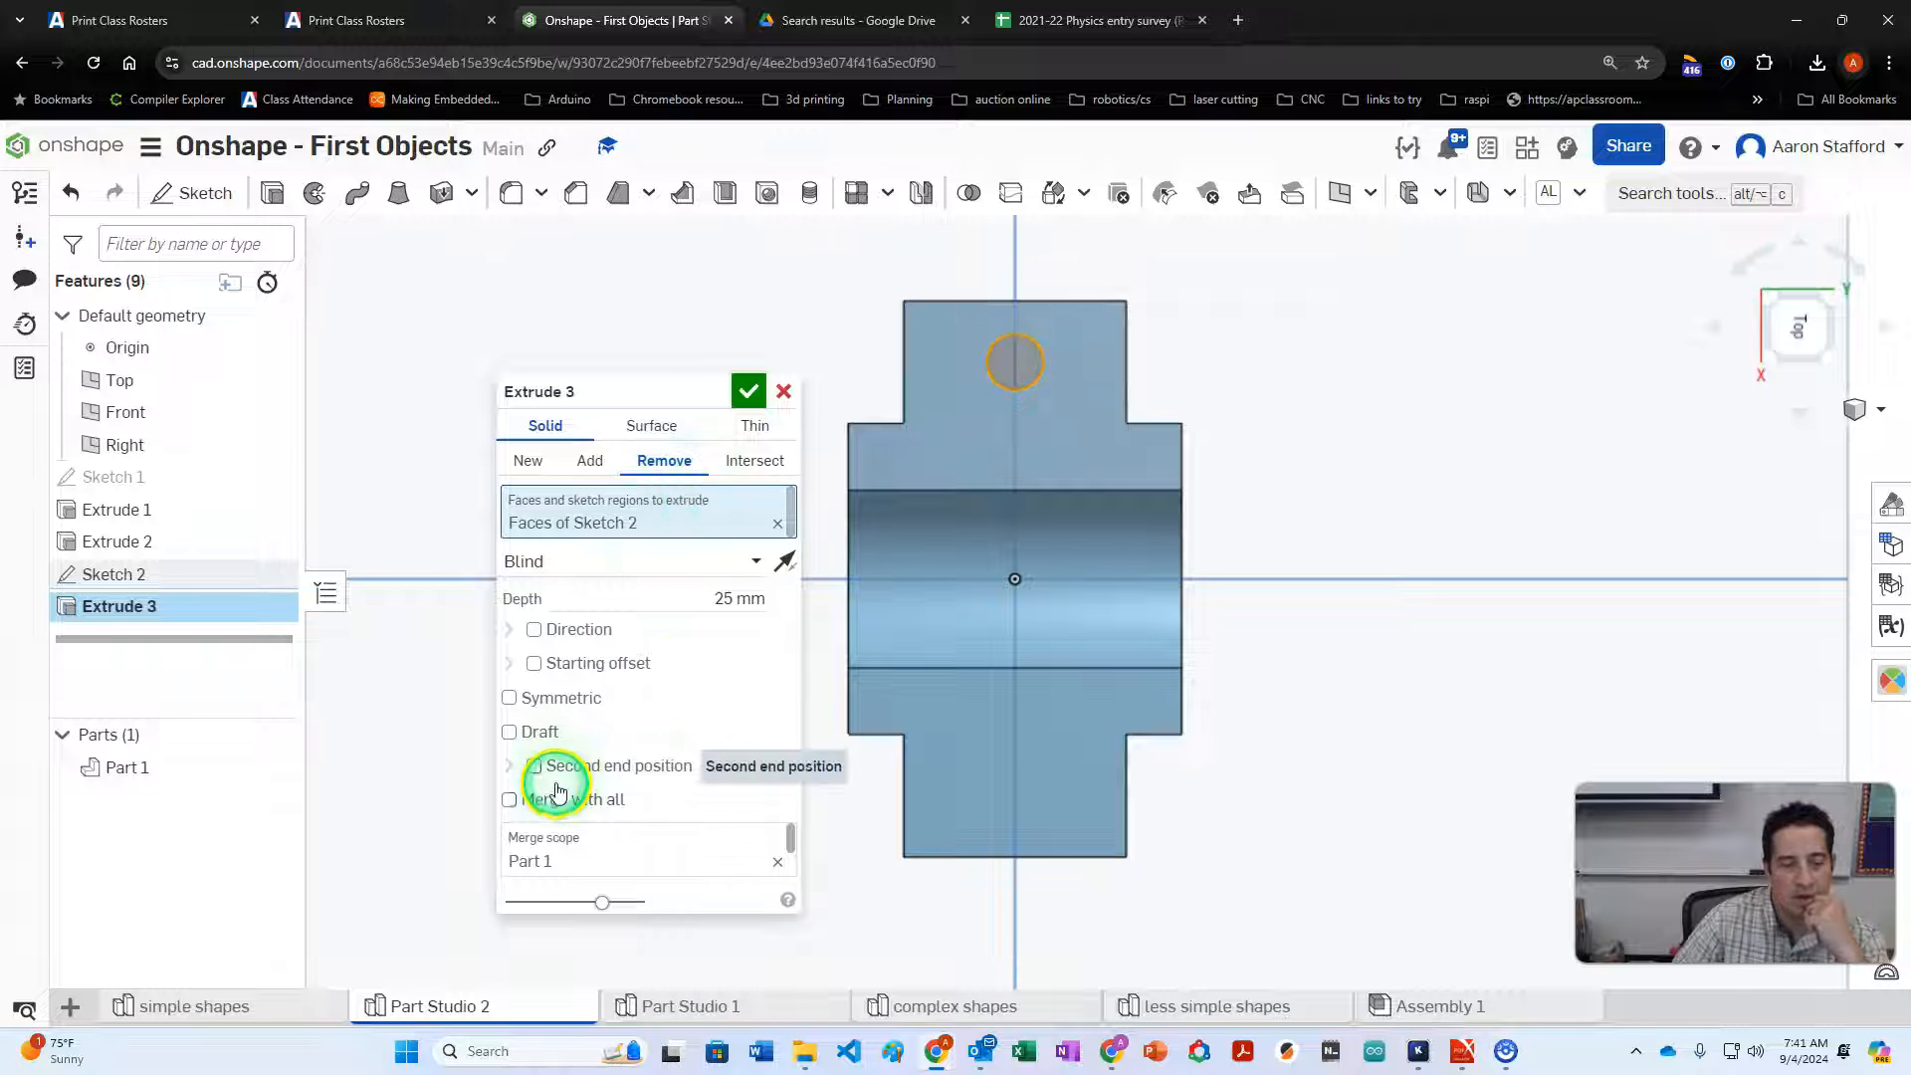
click(510, 799)
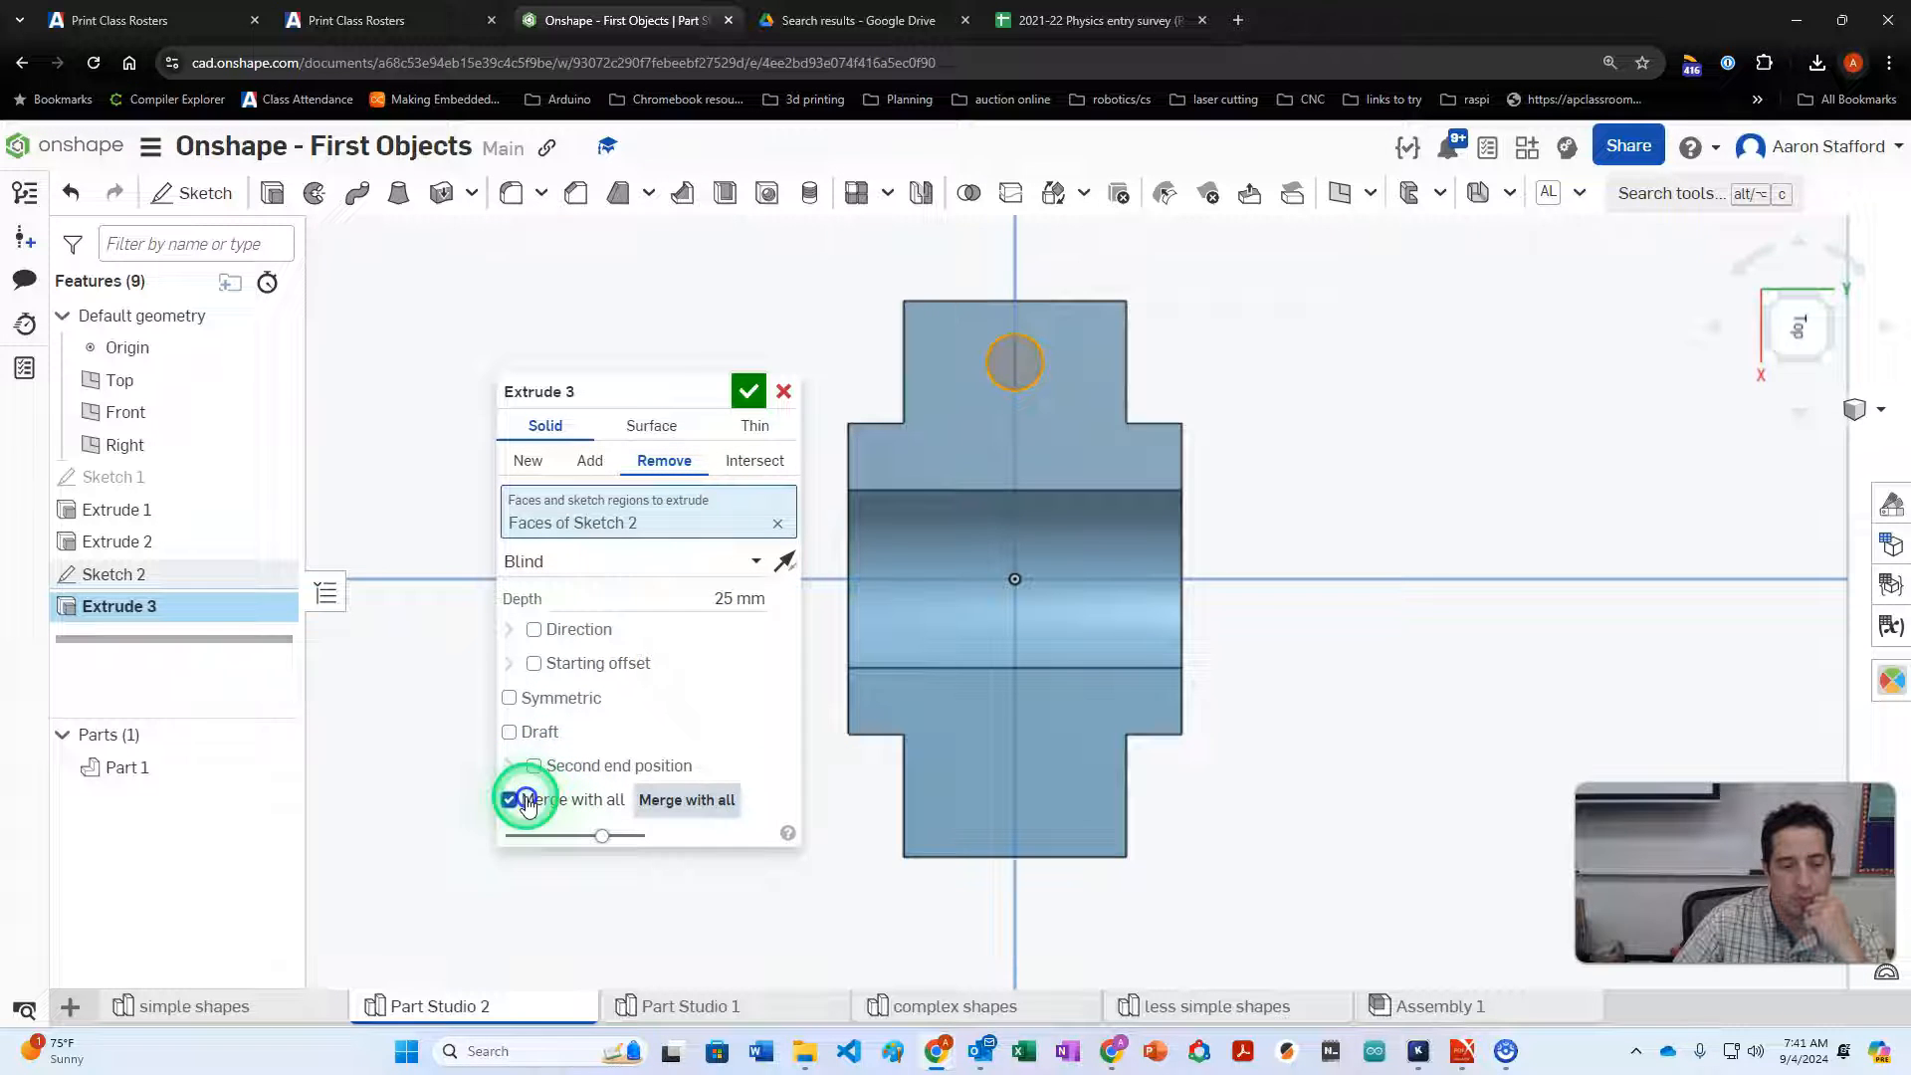
click(576, 565)
click(567, 758)
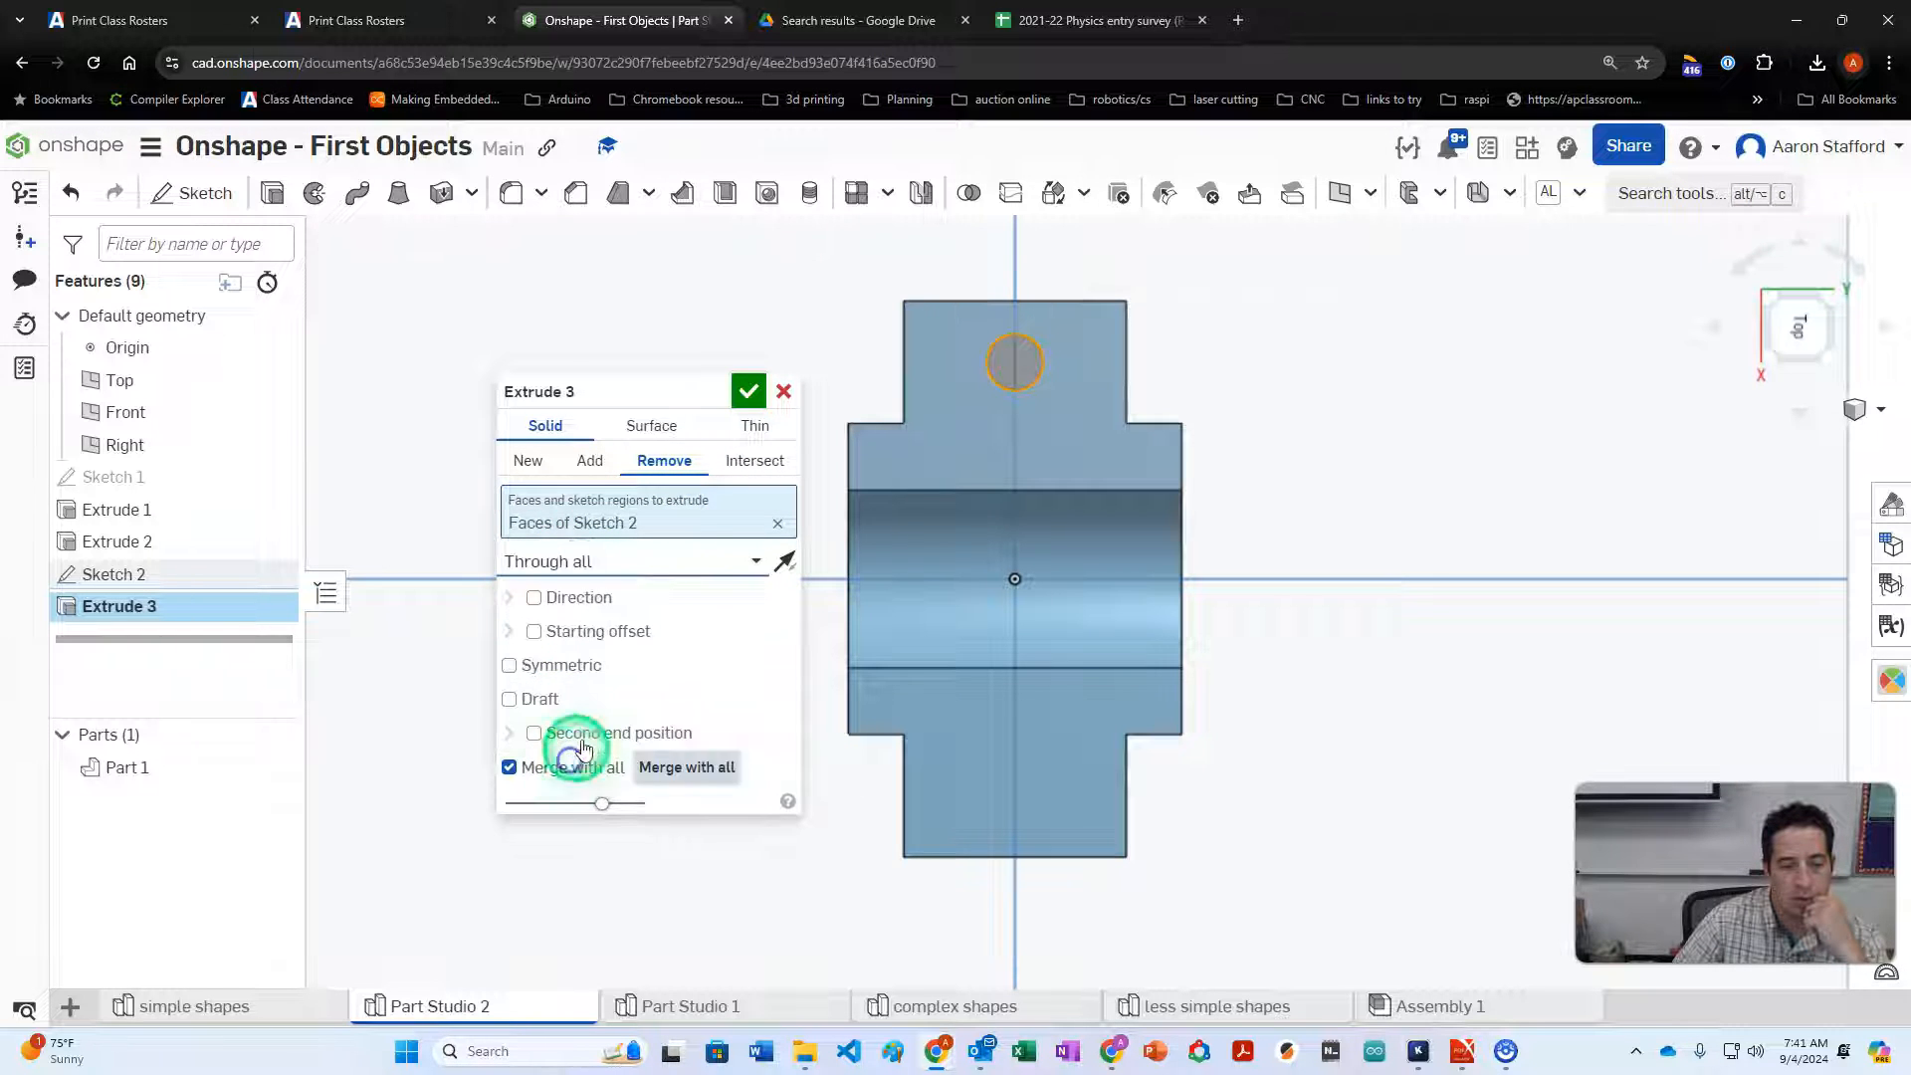
click(747, 392)
Mirror the hole feature Extrude 3 across the Right plane with a Feature mirror
right_drag(916, 469, 1197, 518)
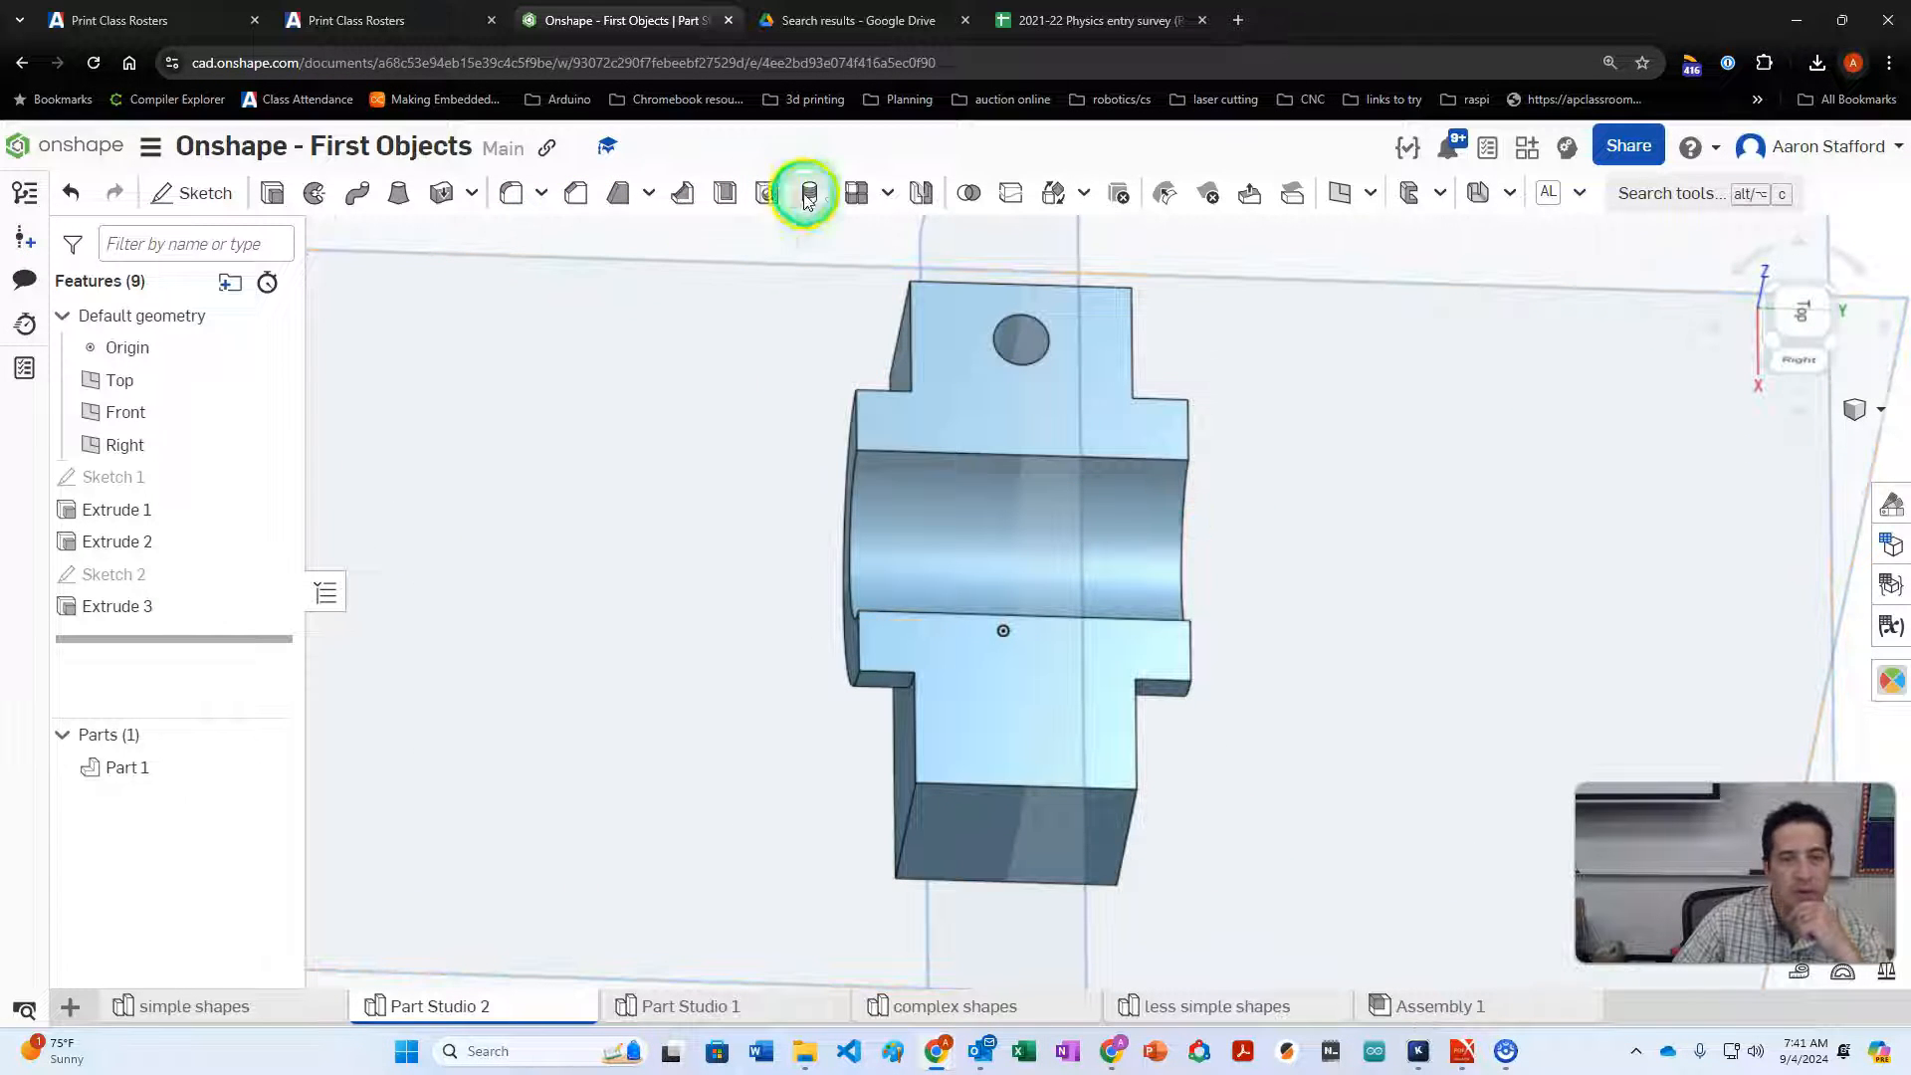
click(921, 192)
scroll(834, 563, down, 5)
right_drag(834, 564, 1030, 451)
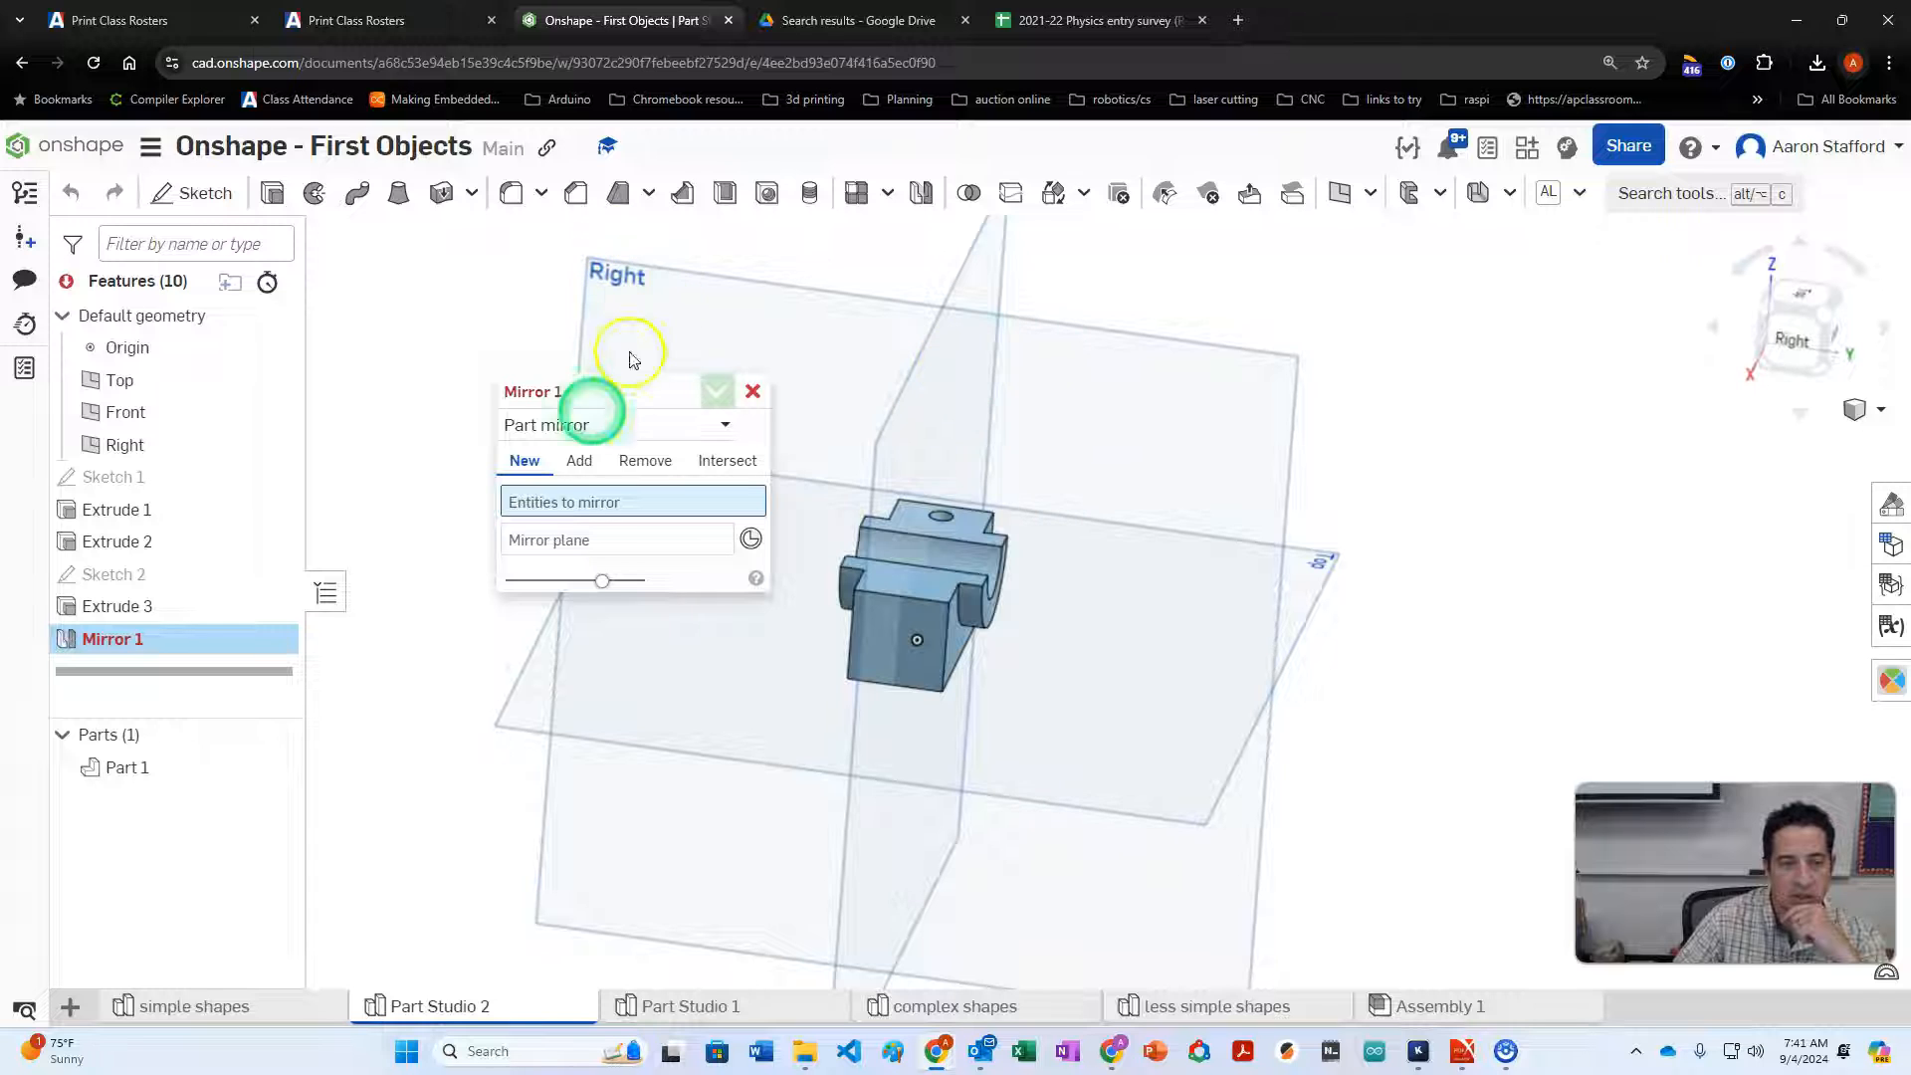
click(589, 430)
click(578, 497)
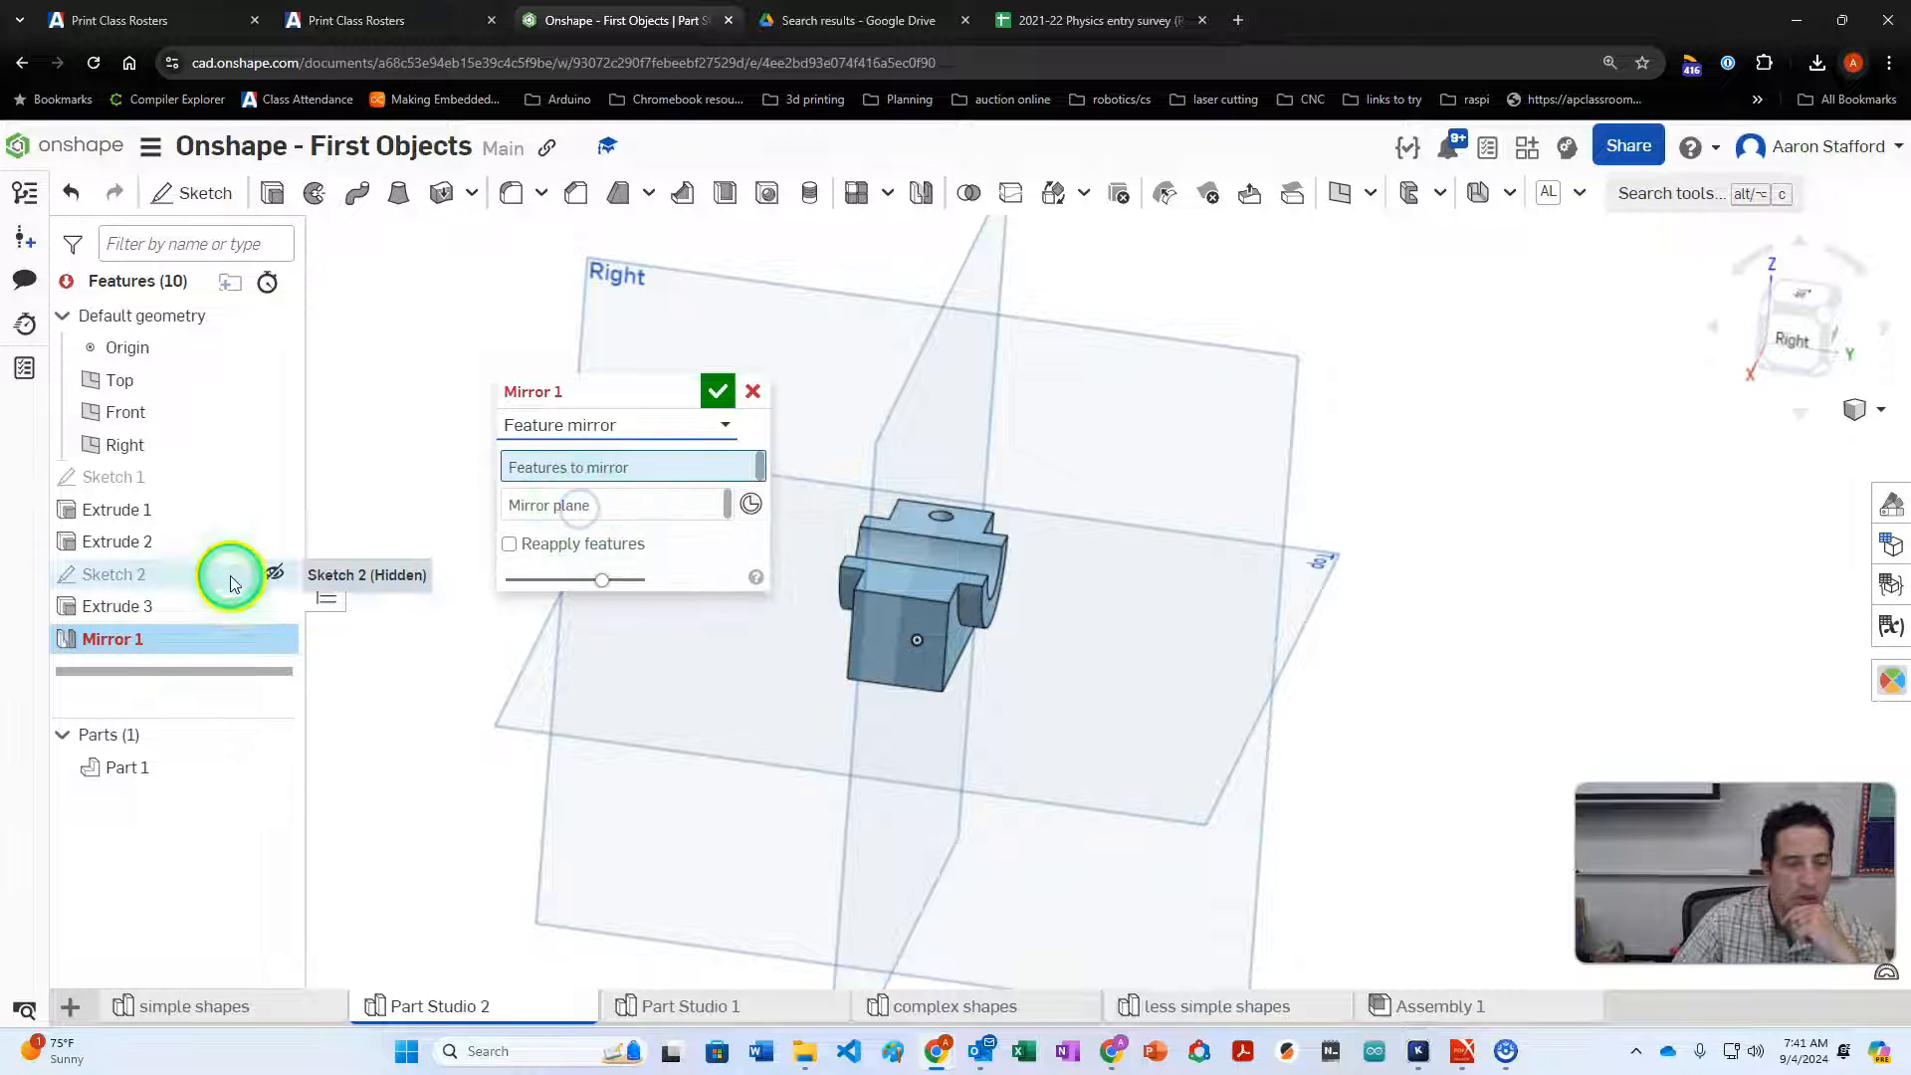
click(156, 617)
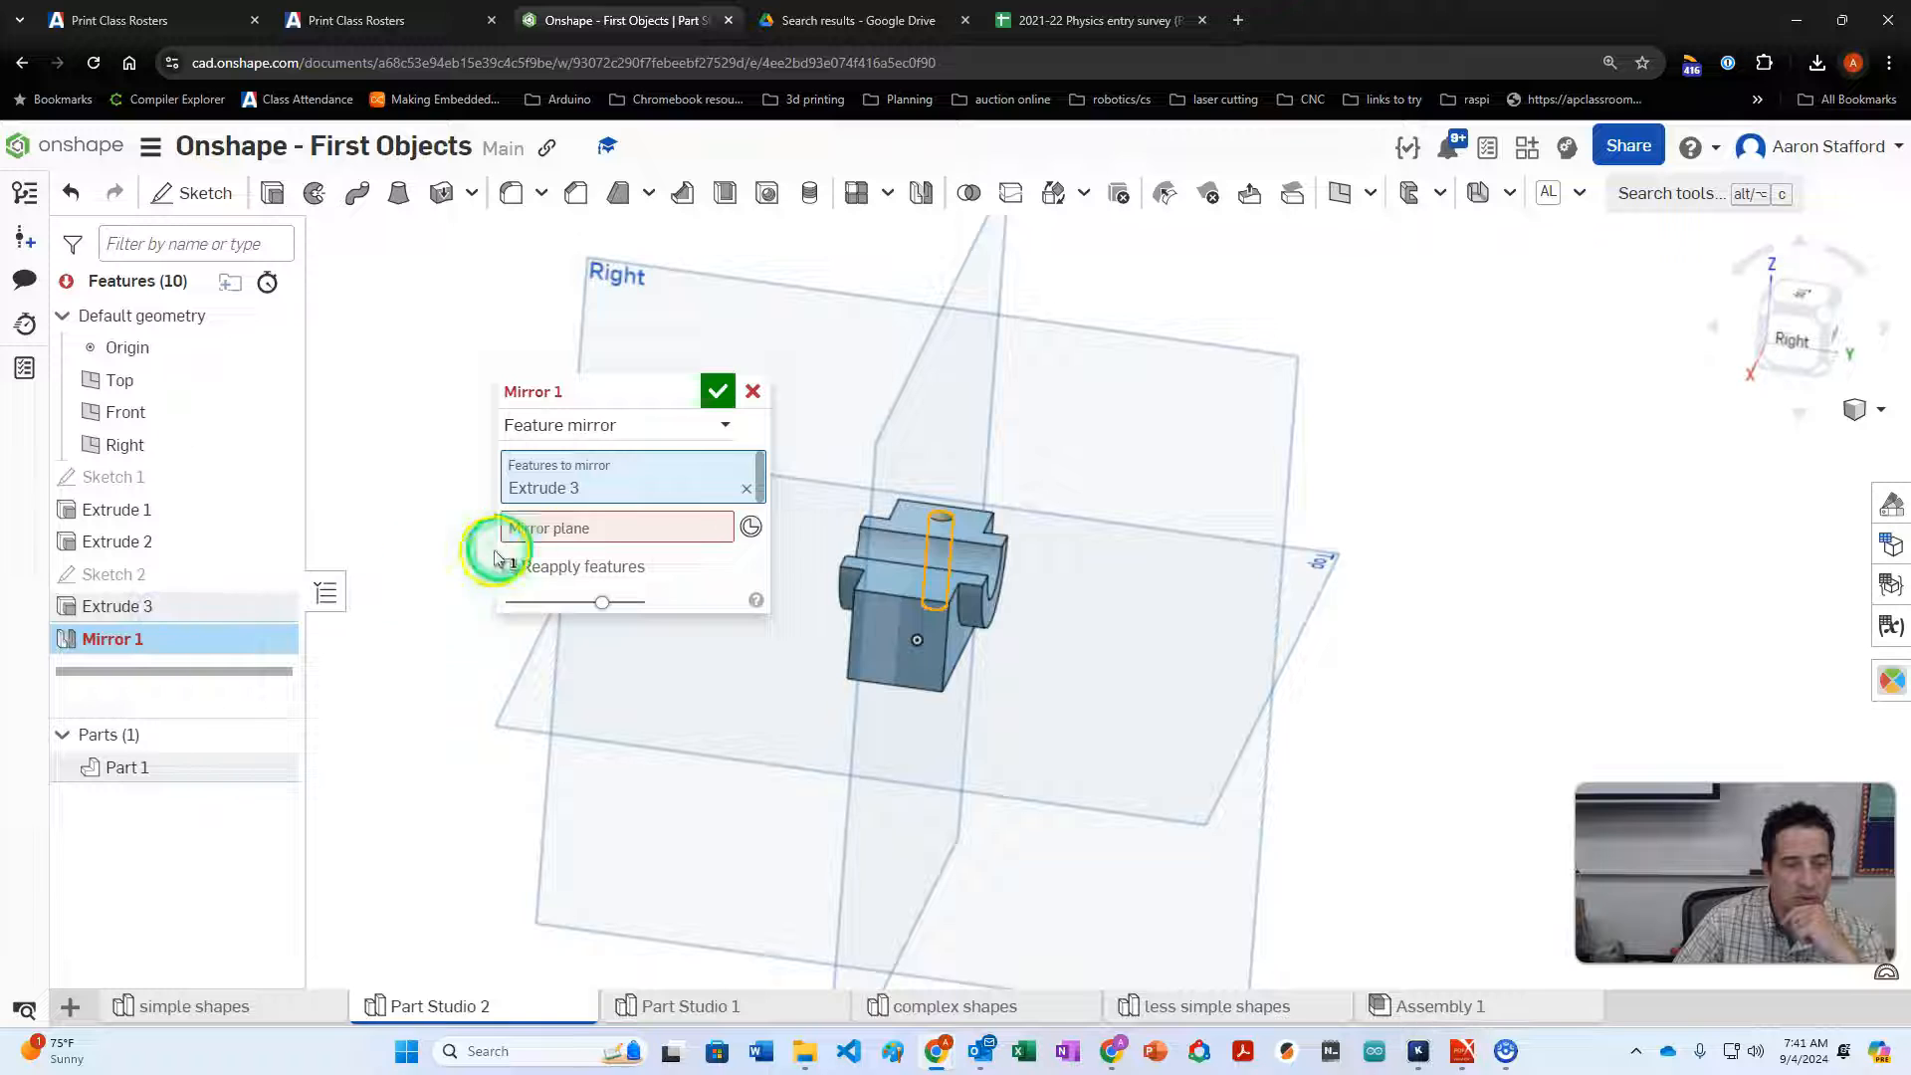
click(587, 537)
click(1119, 428)
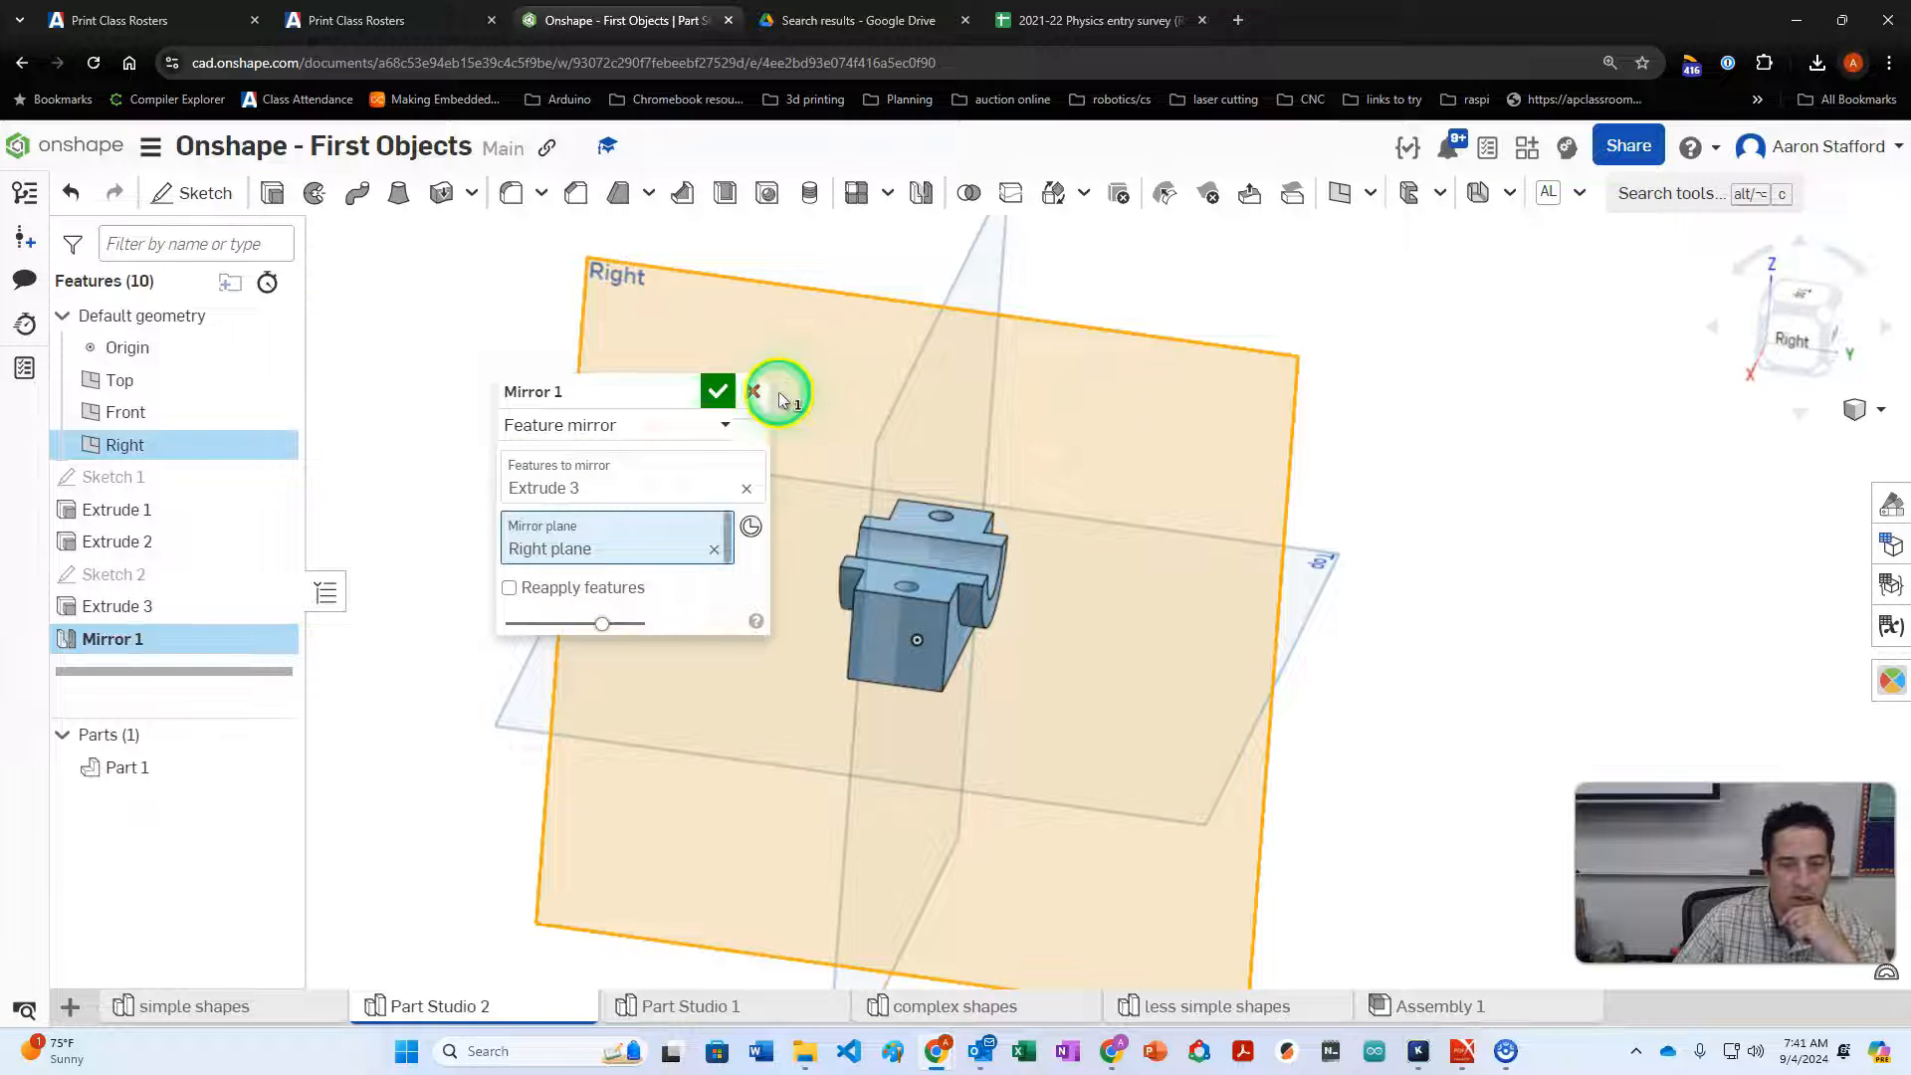
click(712, 396)
Fillet the two outer arc edges where the half-ring meets the block's front and back faces with a 1.5 mm radius
right_drag(1101, 308, 1139, 349)
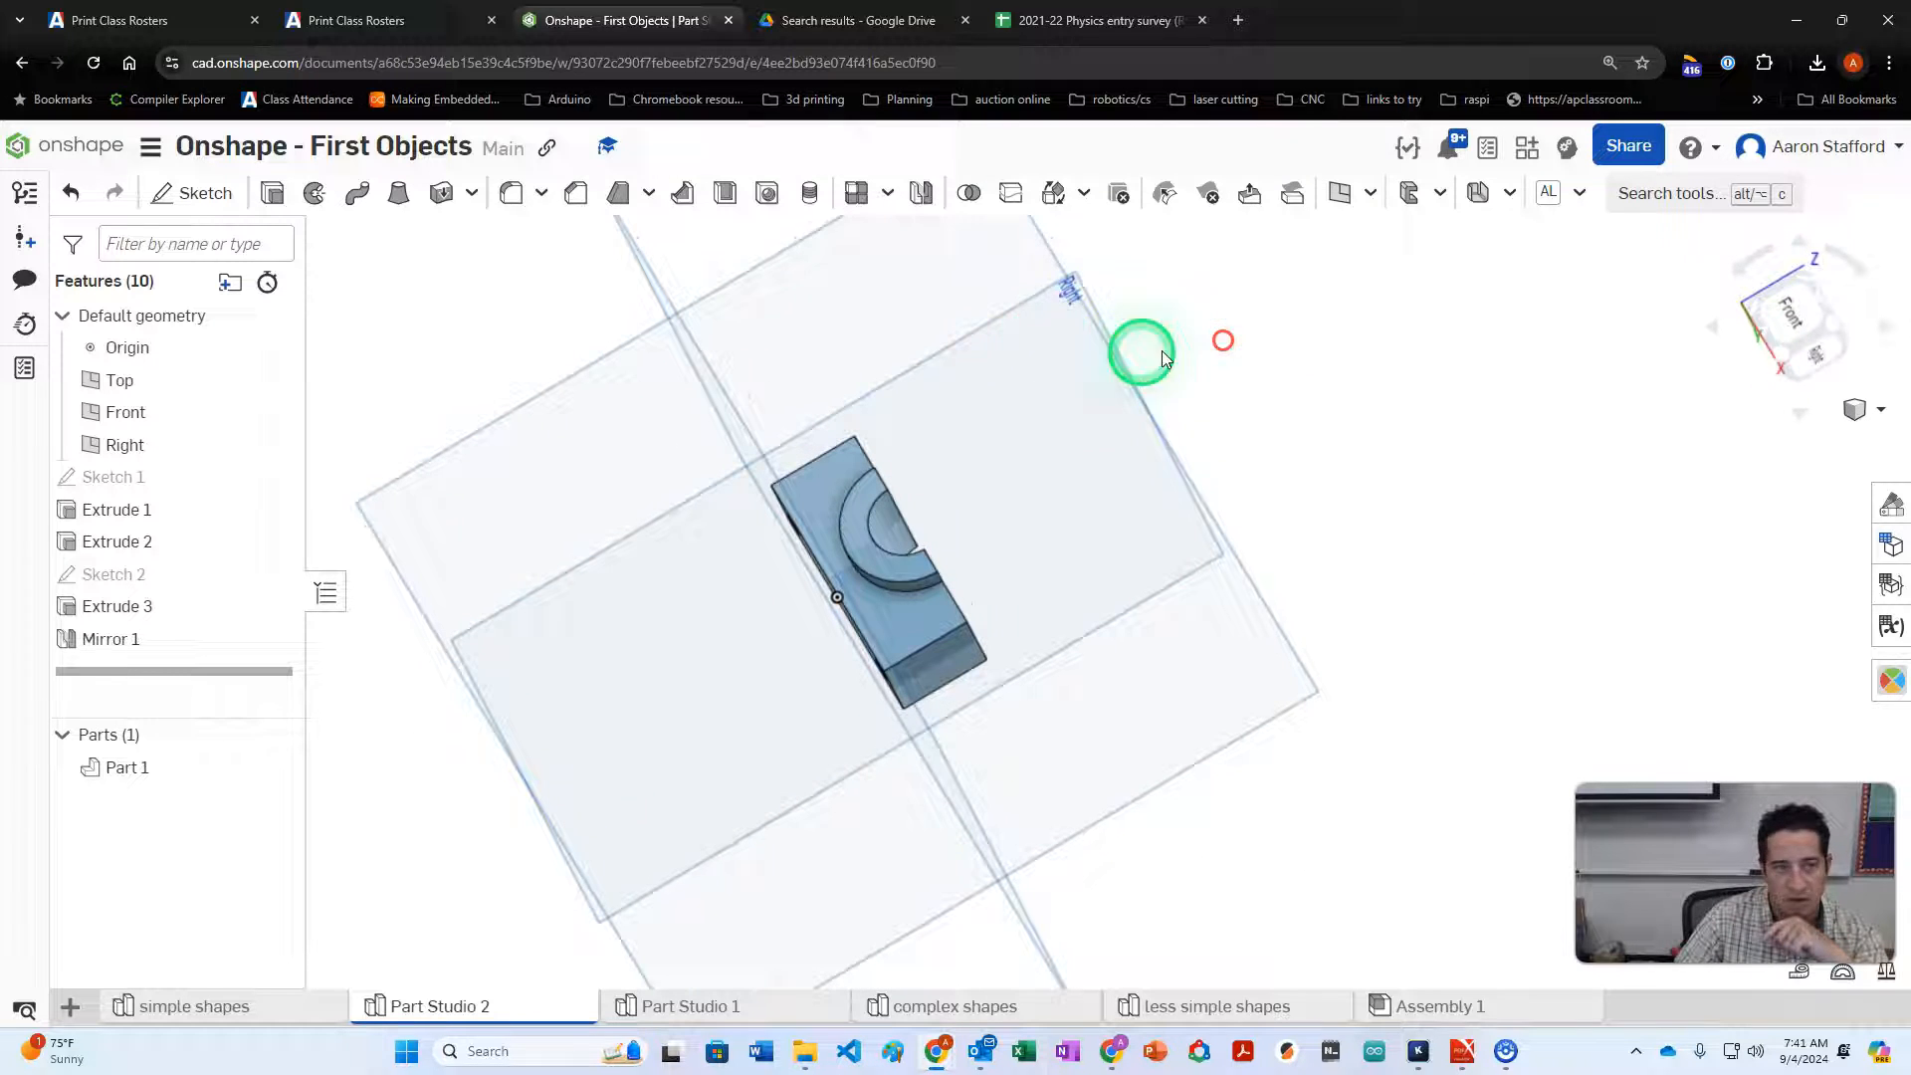
click(511, 192)
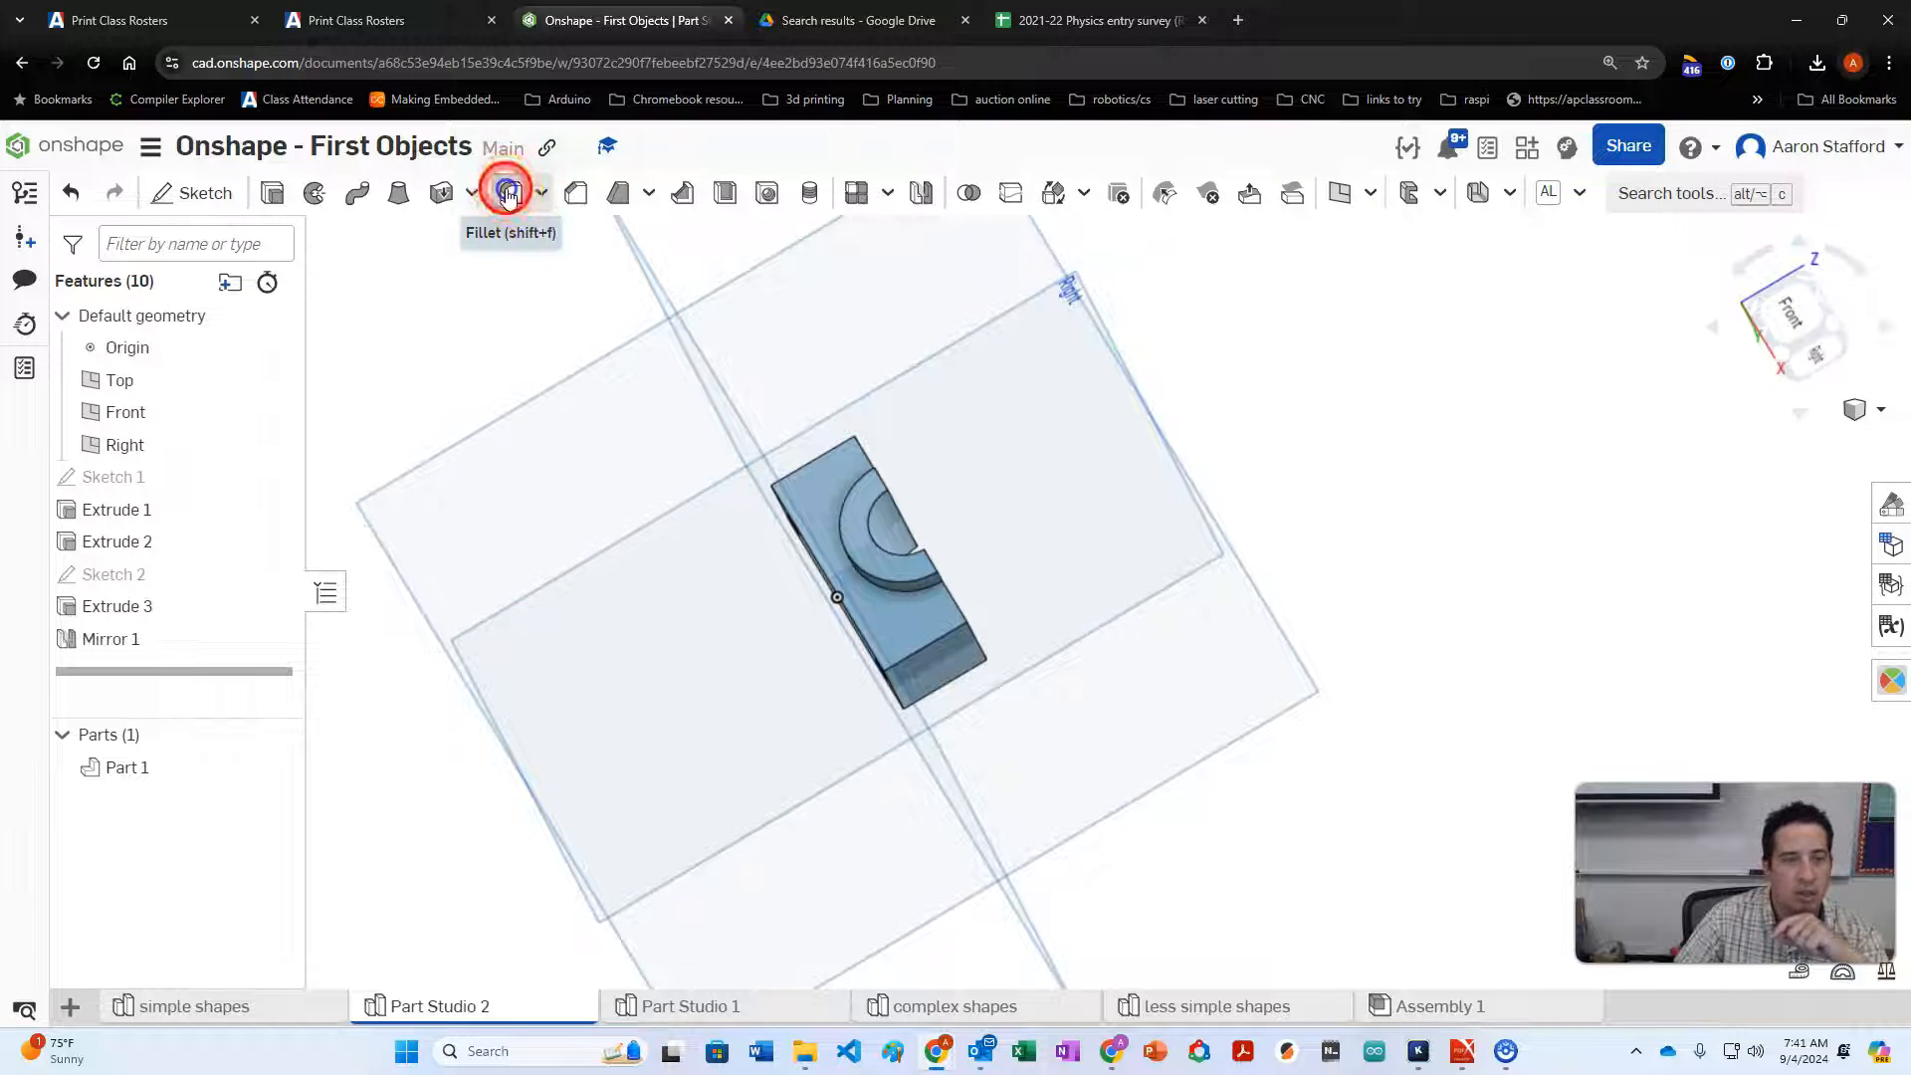
click(926, 595)
right_drag(926, 595, 892, 529)
click(899, 537)
click(705, 663)
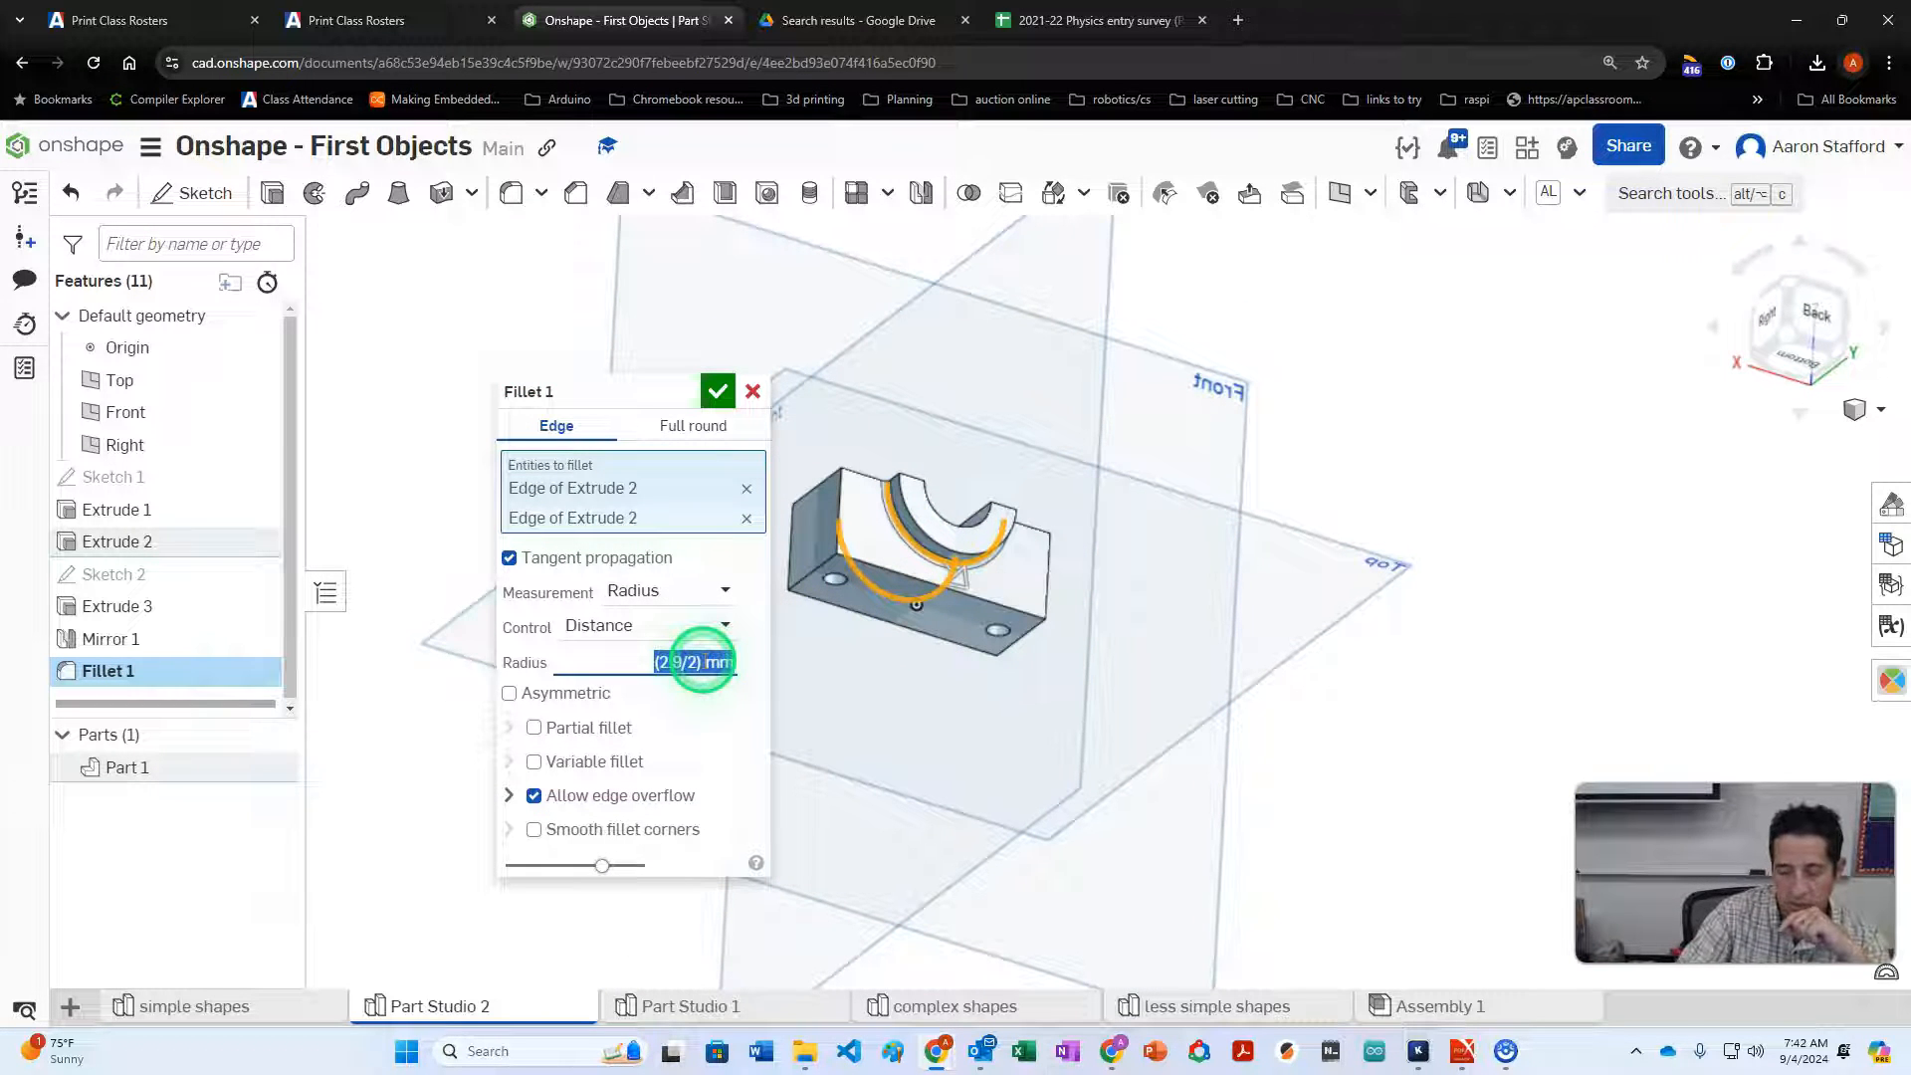
text(1.5)
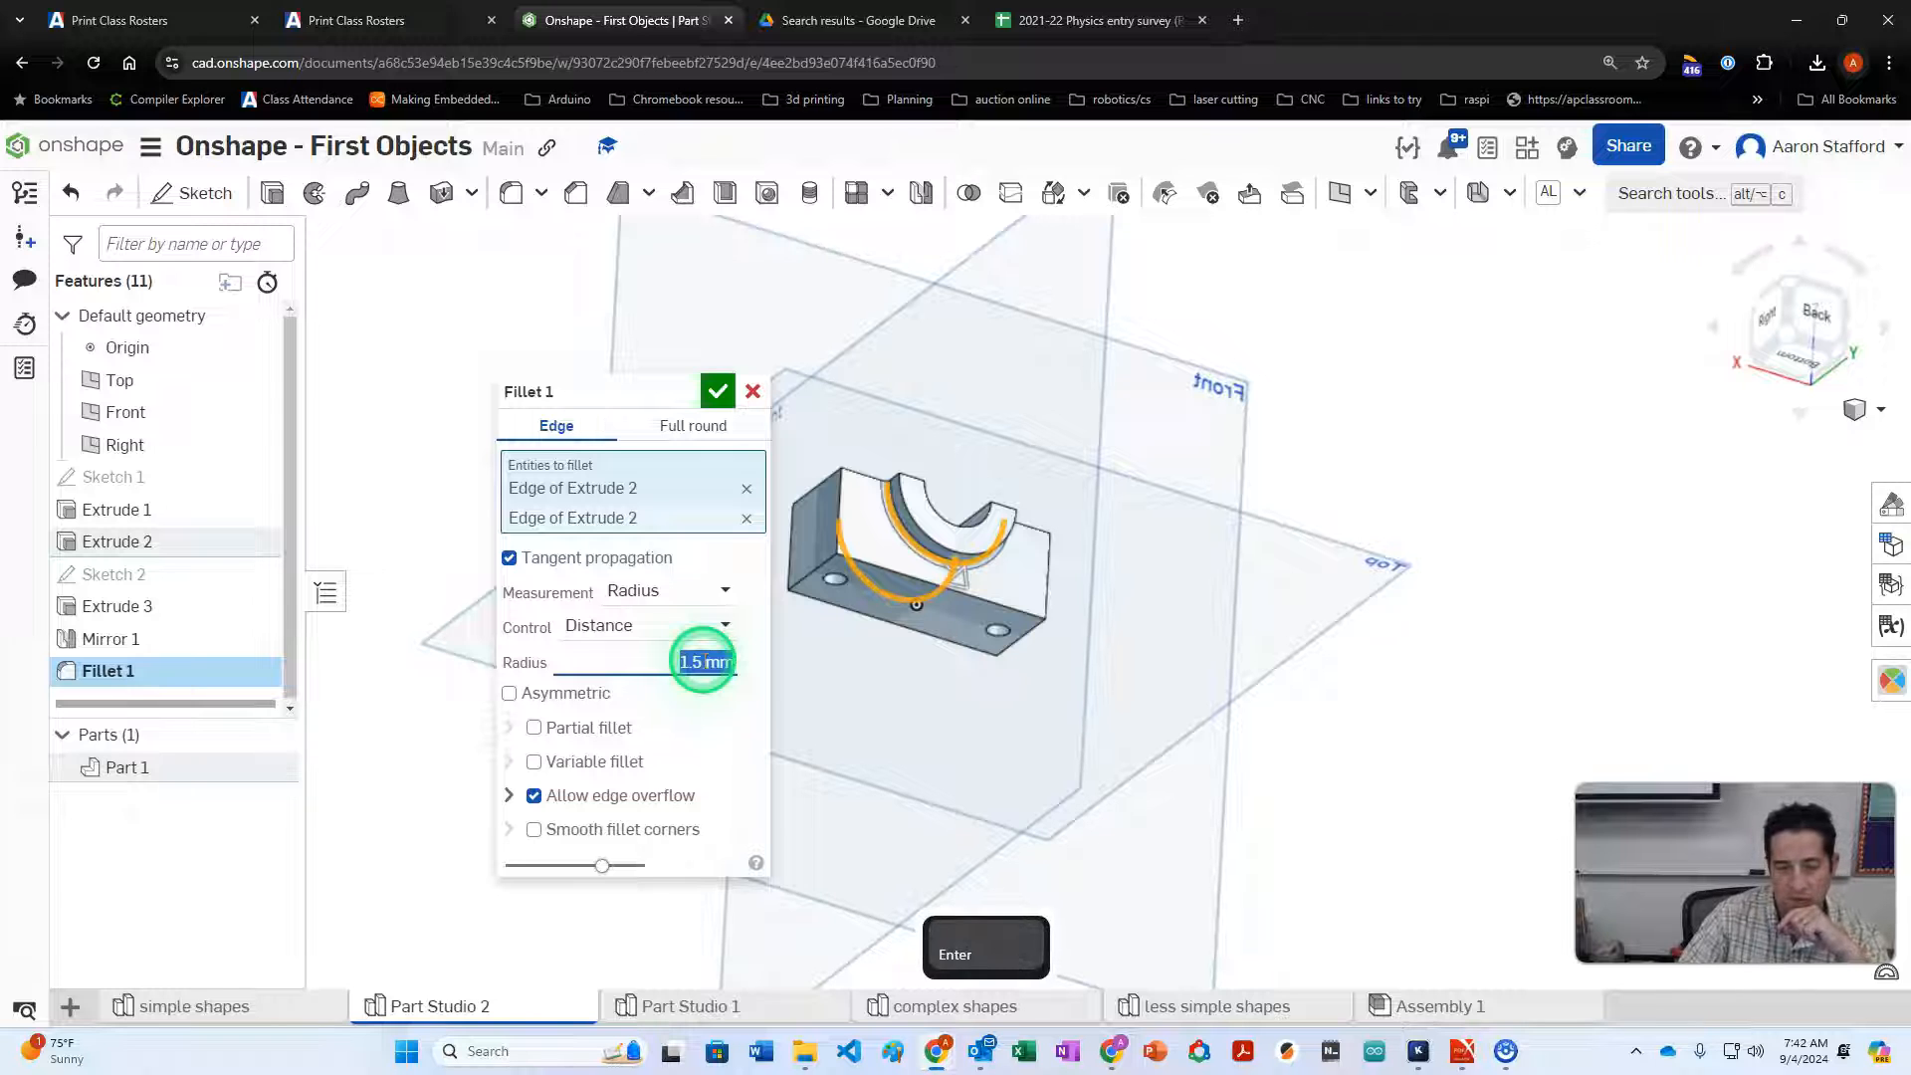
click(719, 402)
Measure the mass and section properties of the finished bearing block to read its volume
right_drag(766, 389, 985, 416)
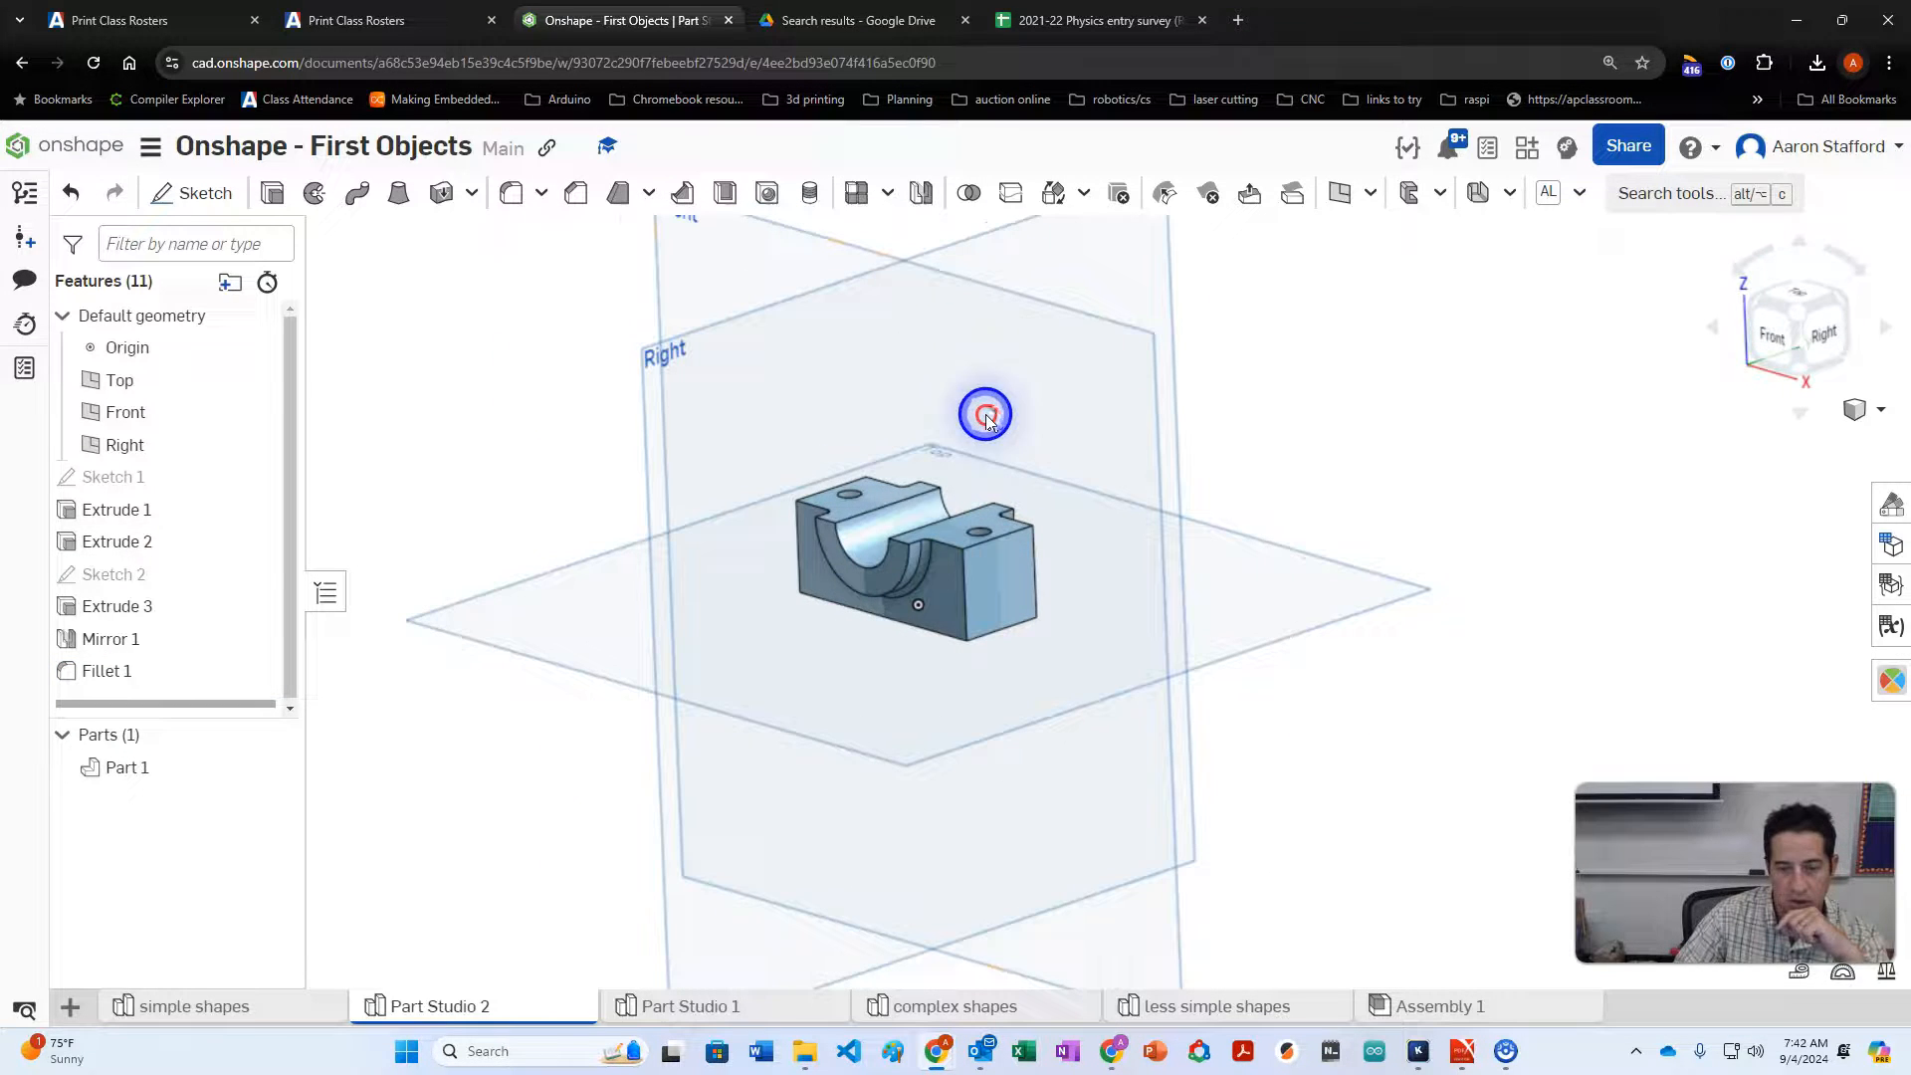
click(1884, 975)
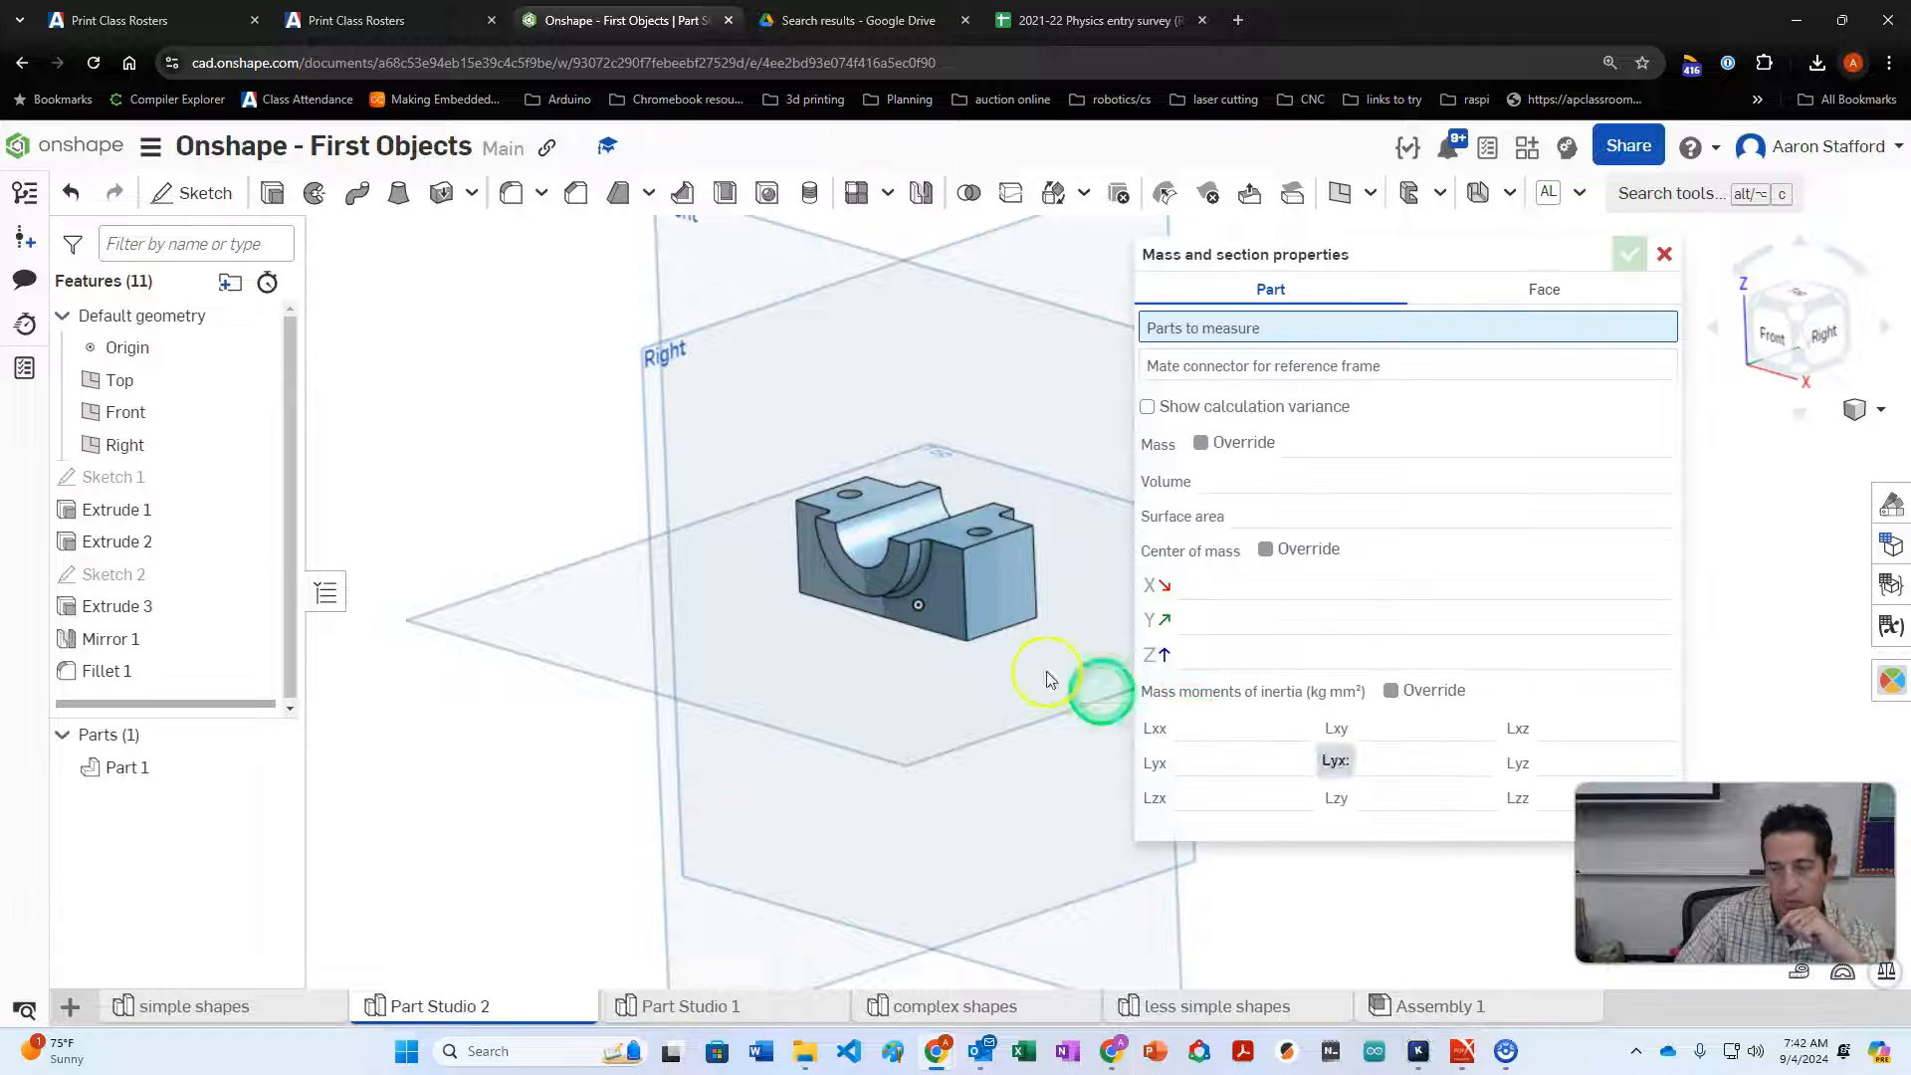
click(878, 558)
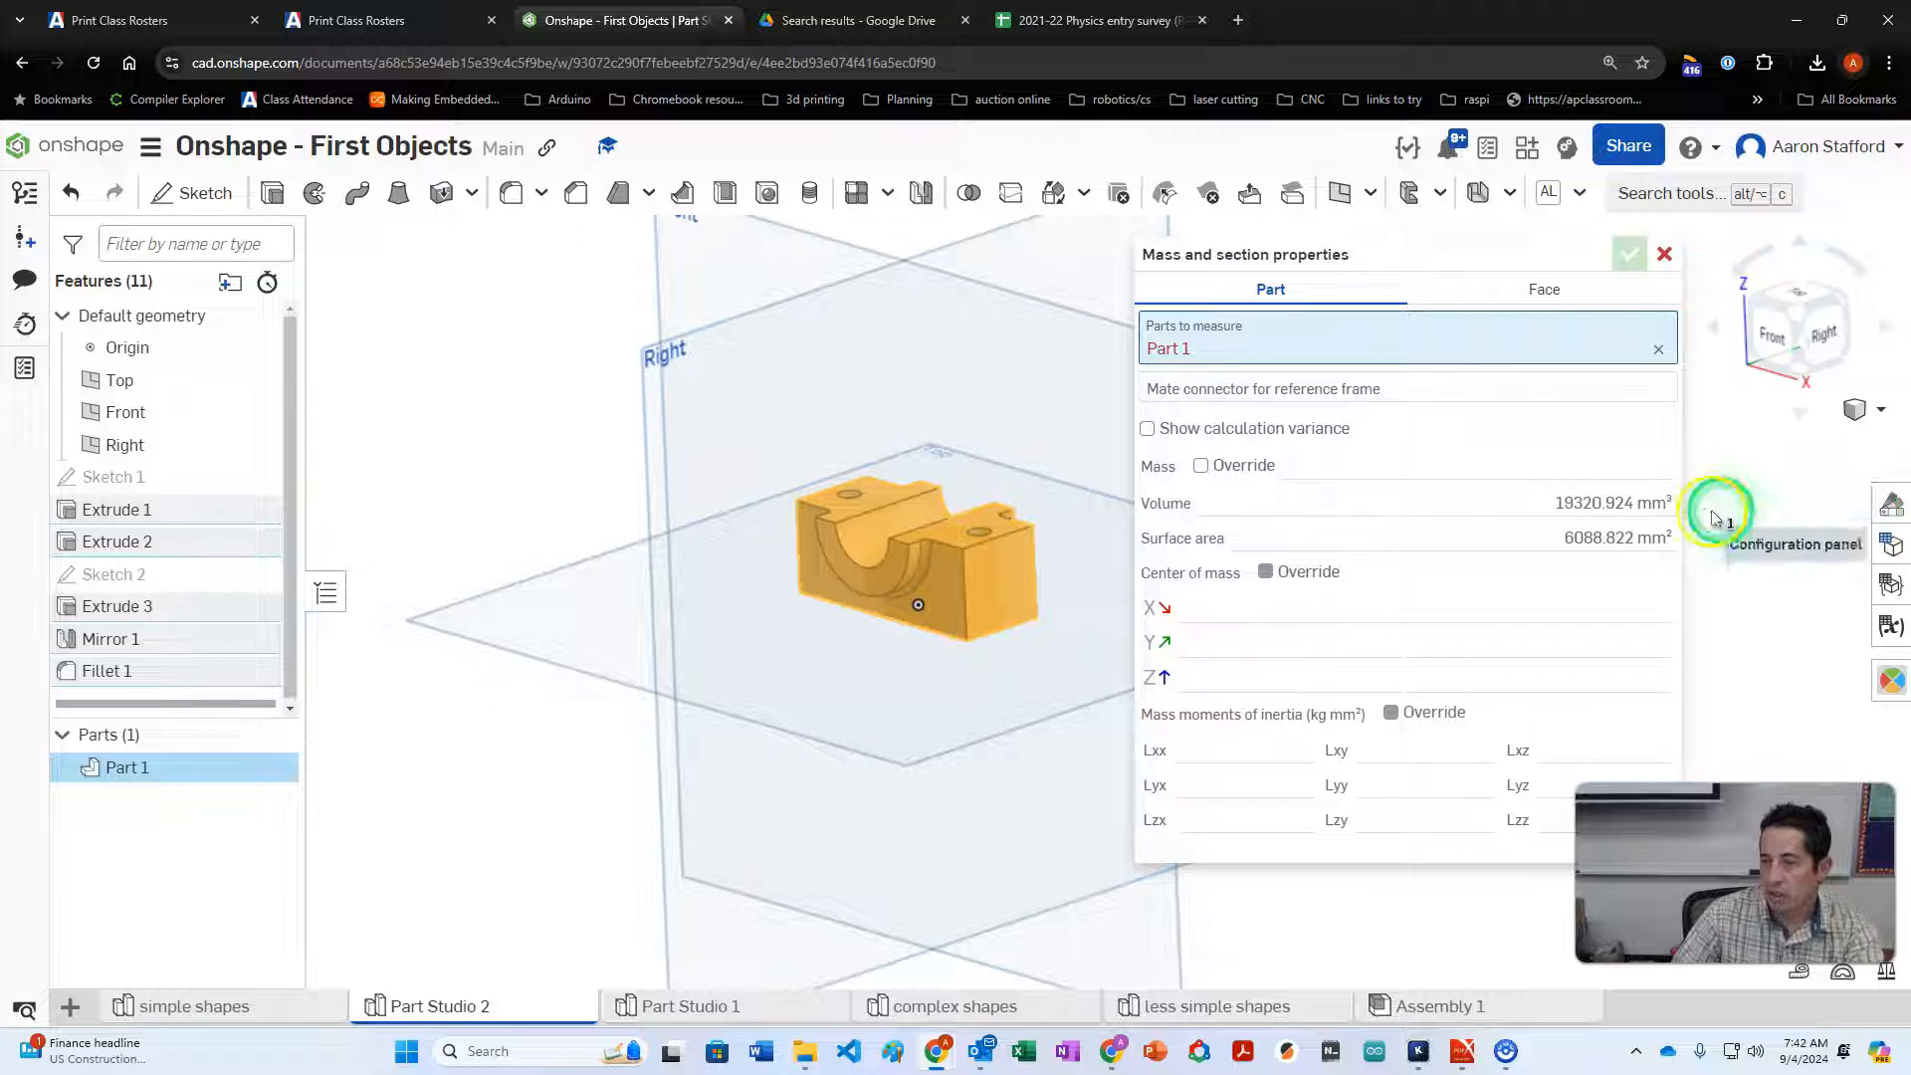
mouse_move(1573, 508)
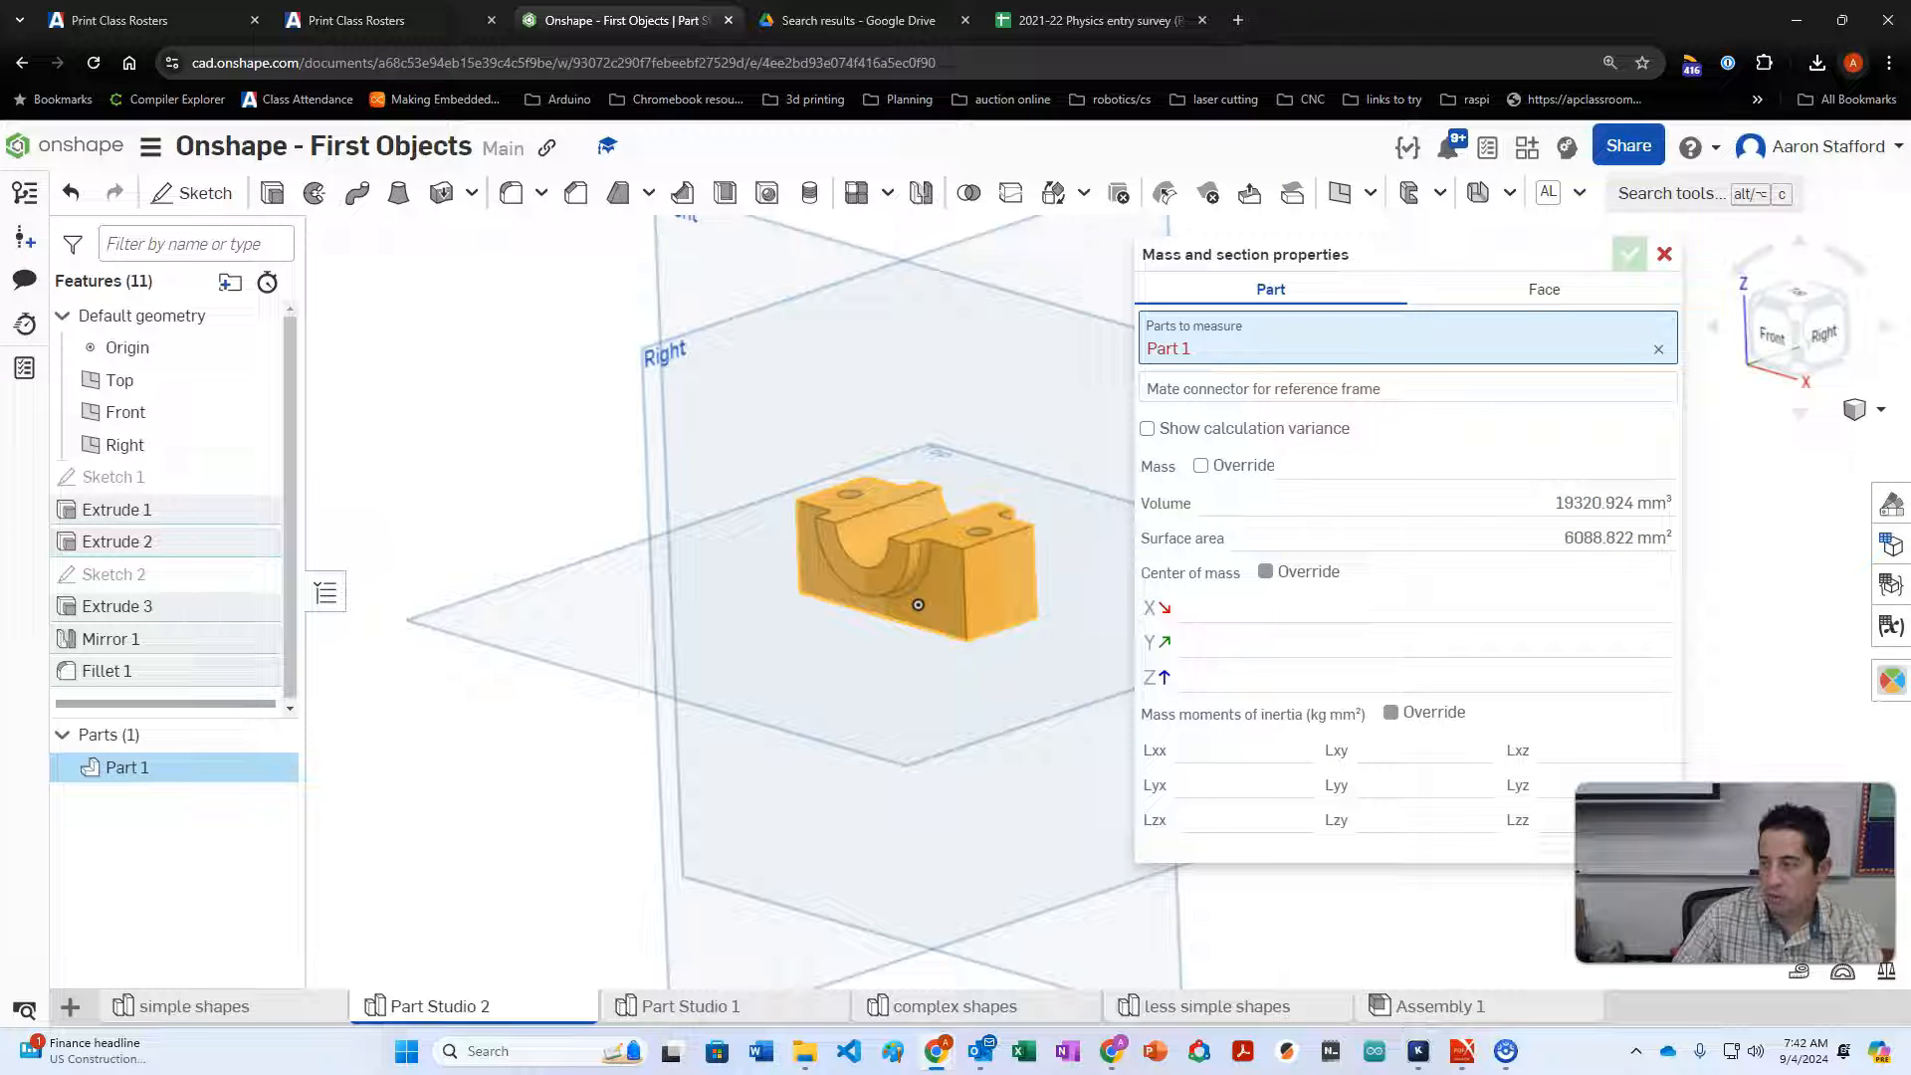
Compare the part's volume with the Onshape Practice document in Google Docs, review its drawing, and close the mass properties
drag(1910, 378, 902, 234)
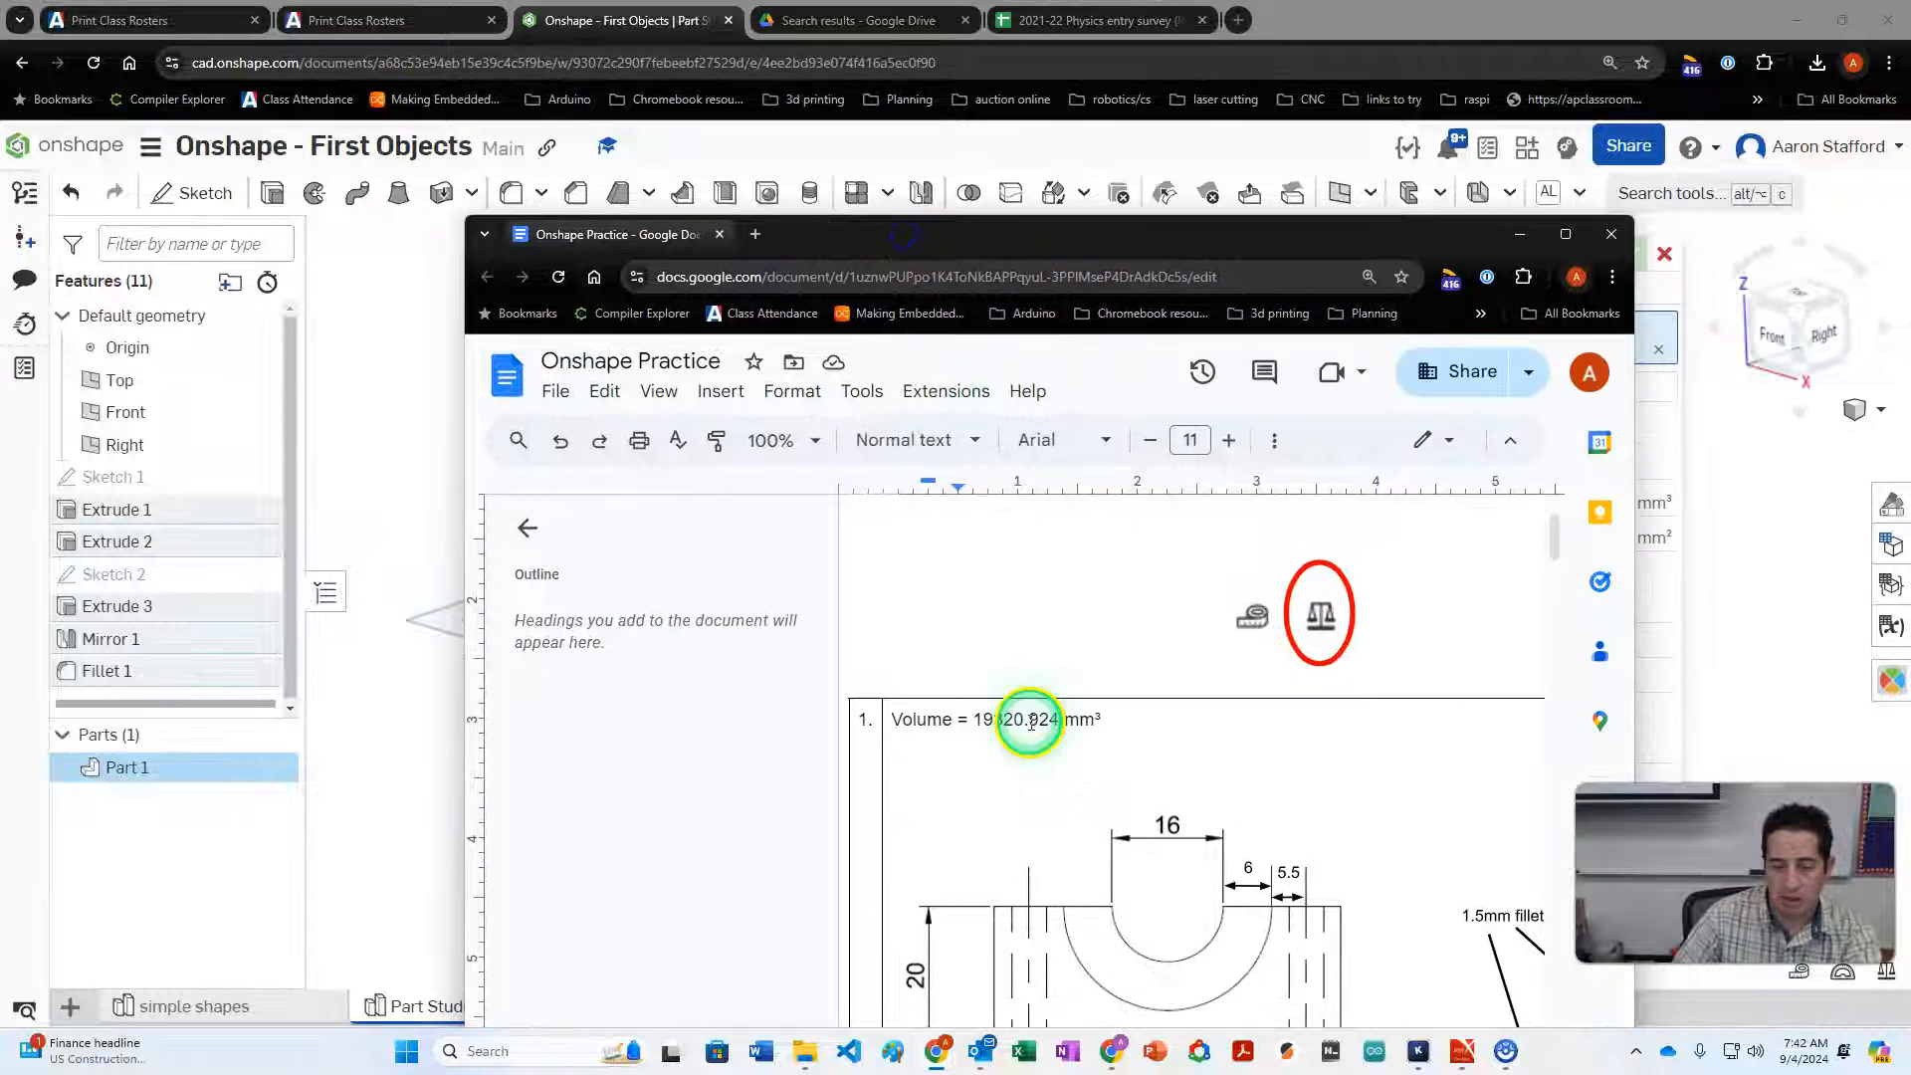
drag(1000, 243, 621, 179)
scroll(701, 611, down, 1)
scroll(745, 652, down, 3)
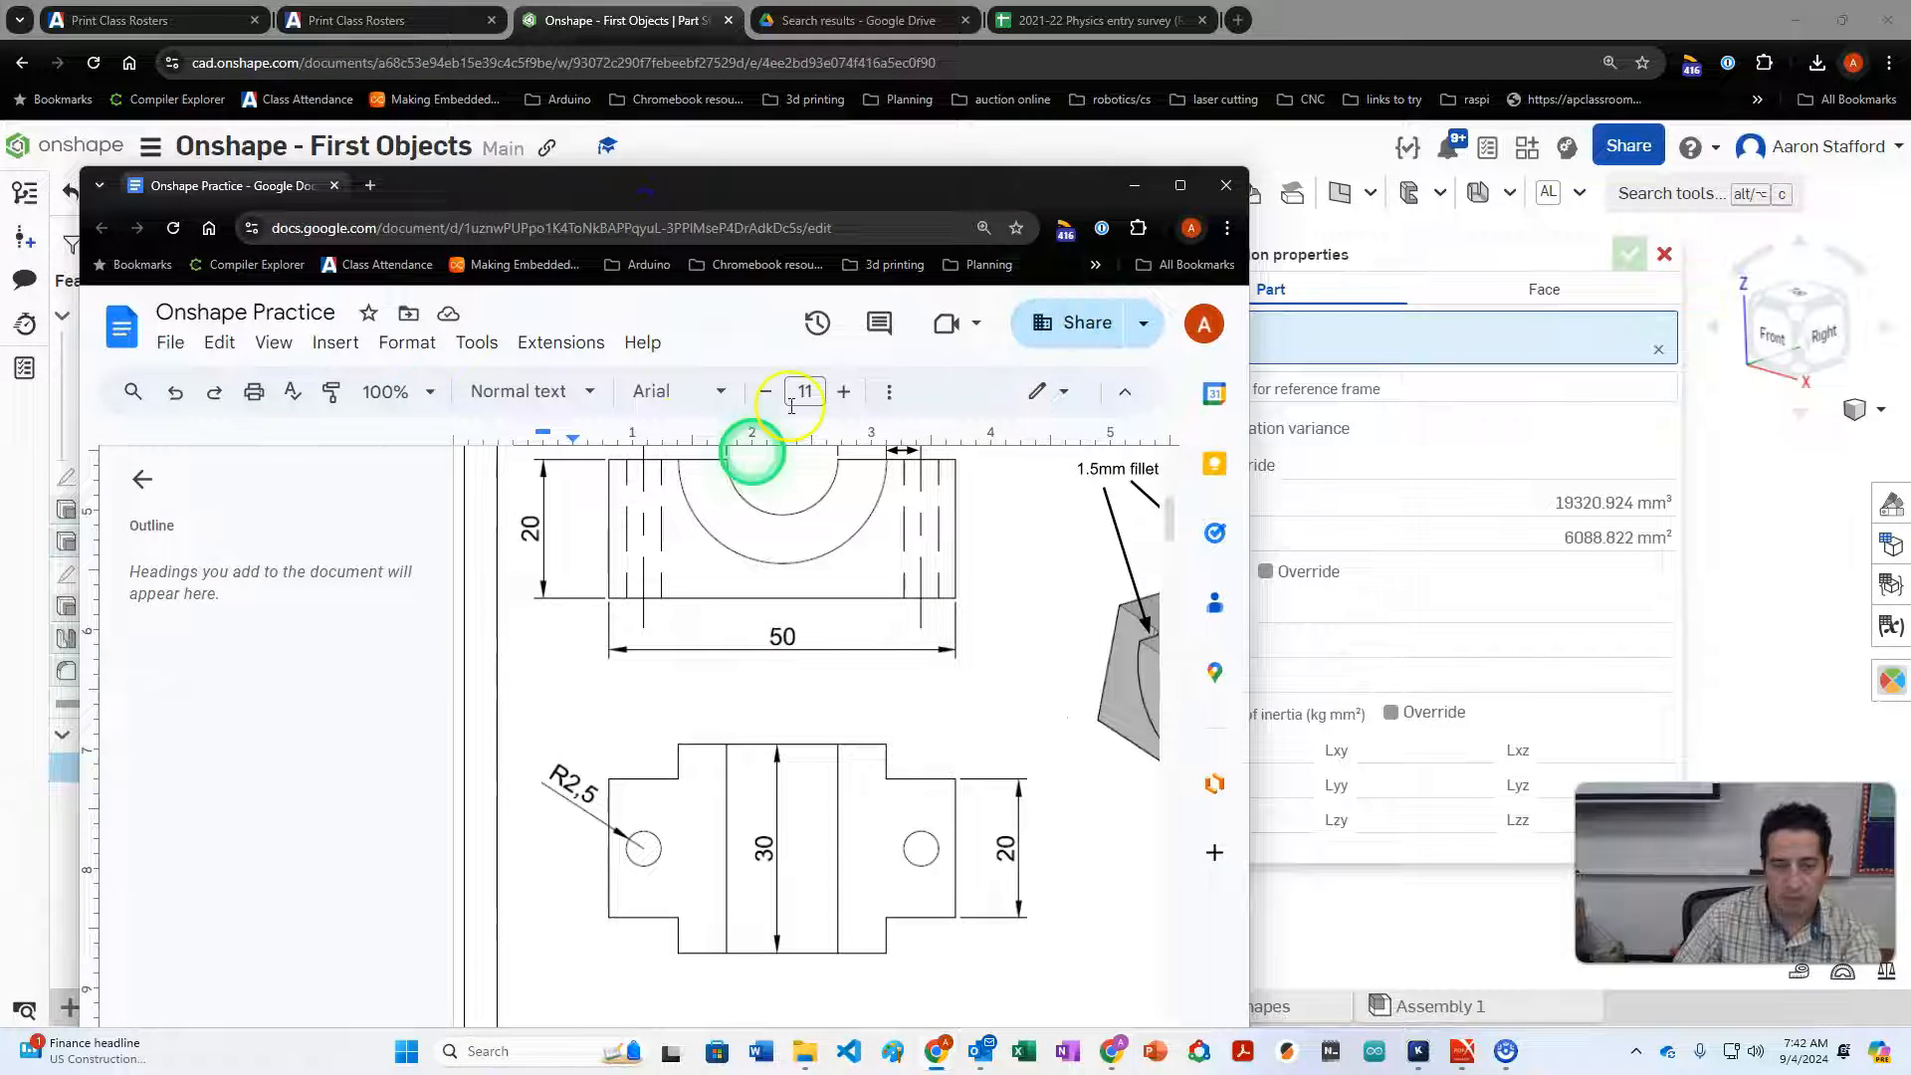
drag(597, 199, 734, 45)
click(618, 439)
drag(469, 1002, 834, 1003)
click(1662, 254)
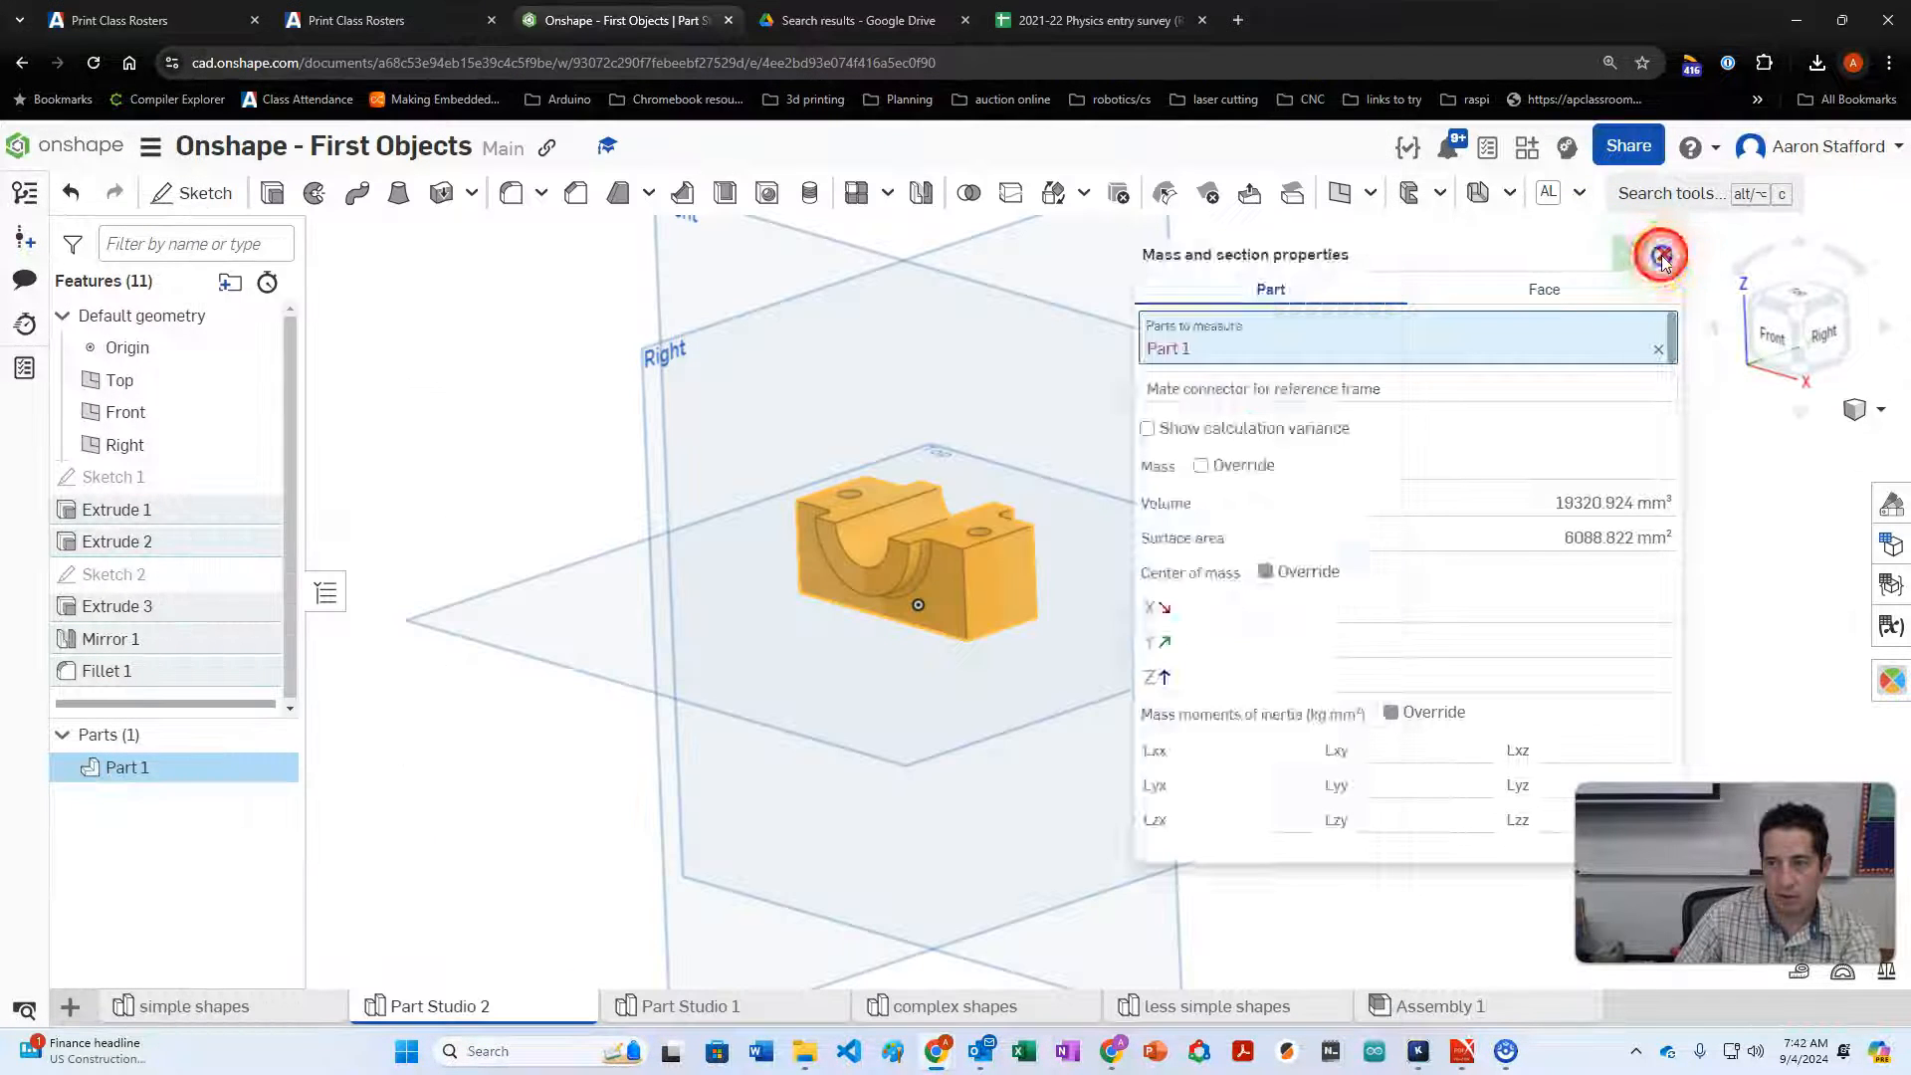
click(1339, 508)
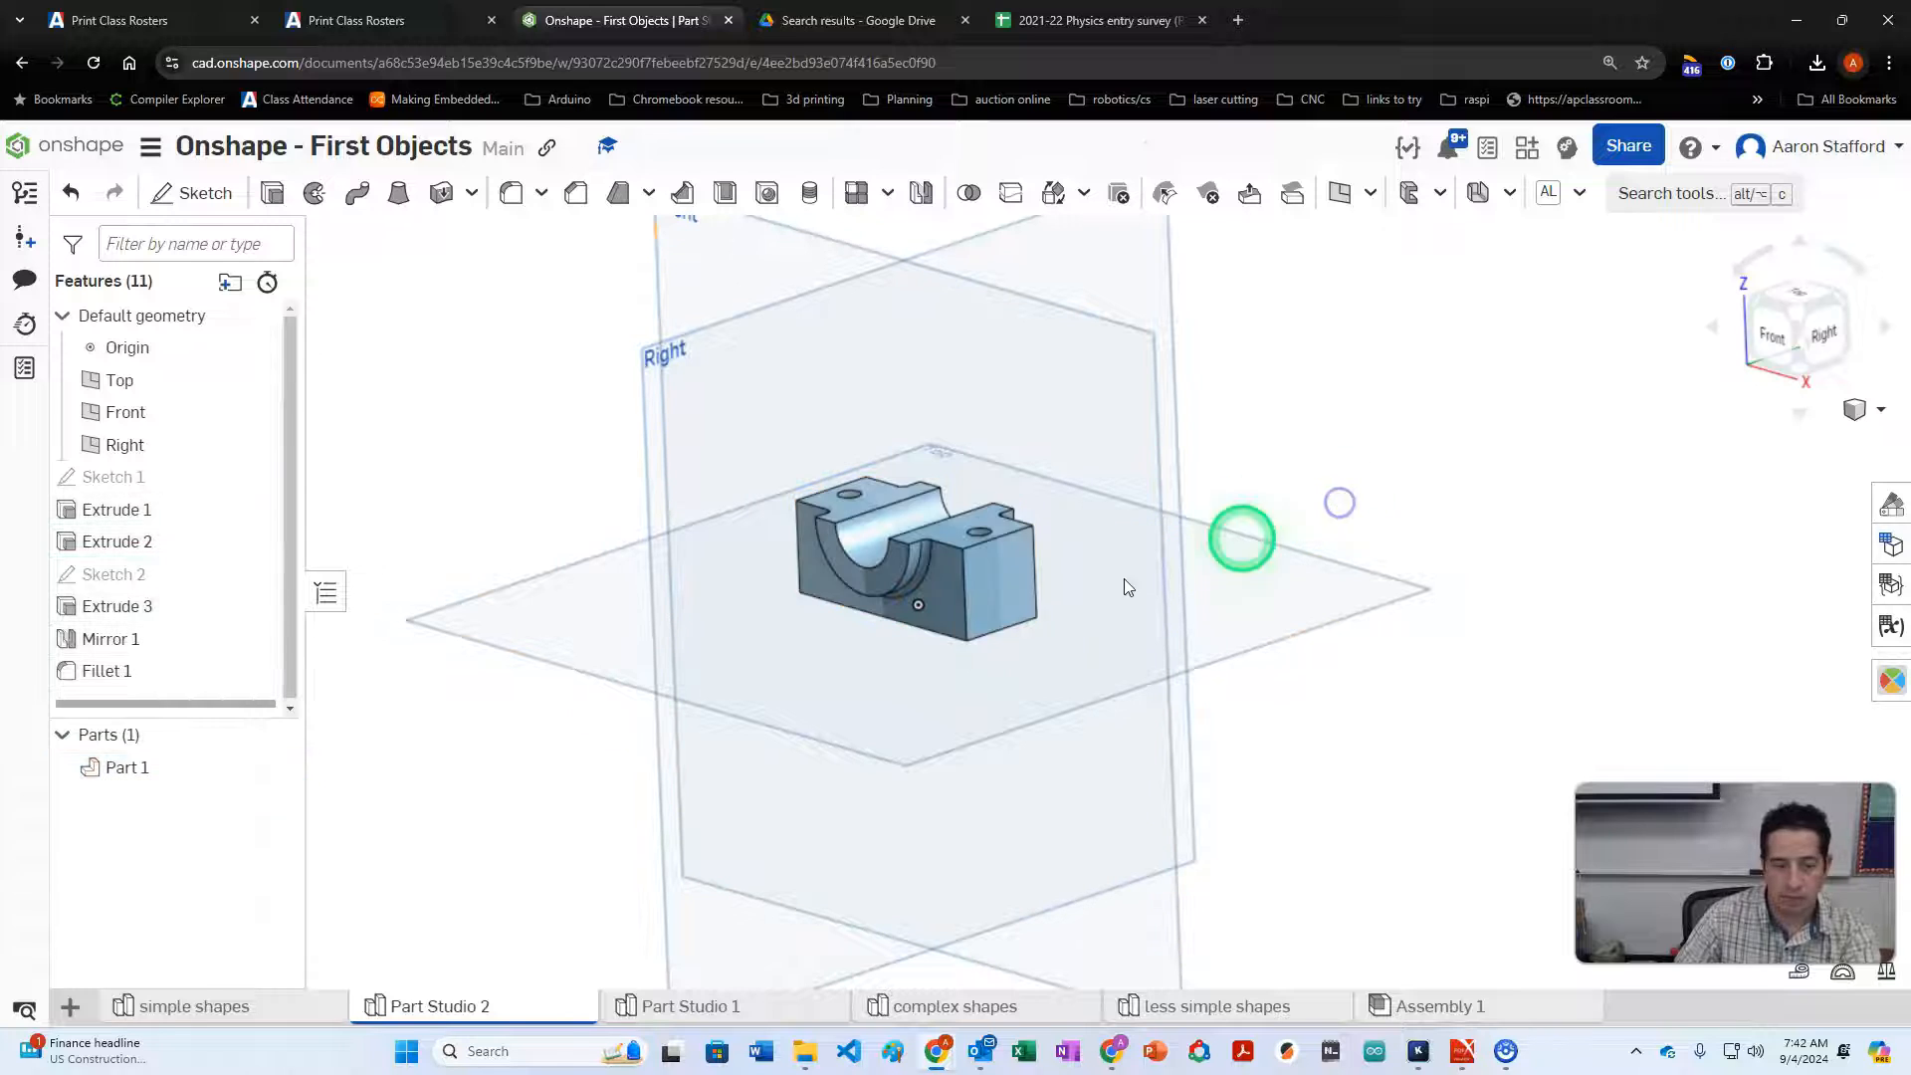